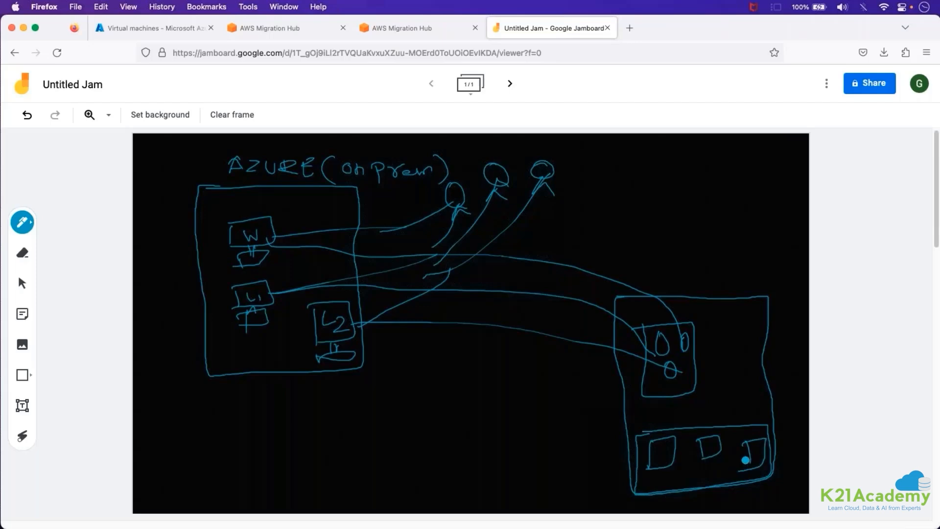
# Draw arrows from the box of three disks down to the three target machines in the migration diagram.
pyautogui.moveTo(665, 384)
pyautogui.mouseDown()
pyautogui.moveTo(664, 432)
pyautogui.moveTo(677, 415)
pyautogui.mouseUp()
pyautogui.moveTo(695, 383); pyautogui.dragTo(737, 425)
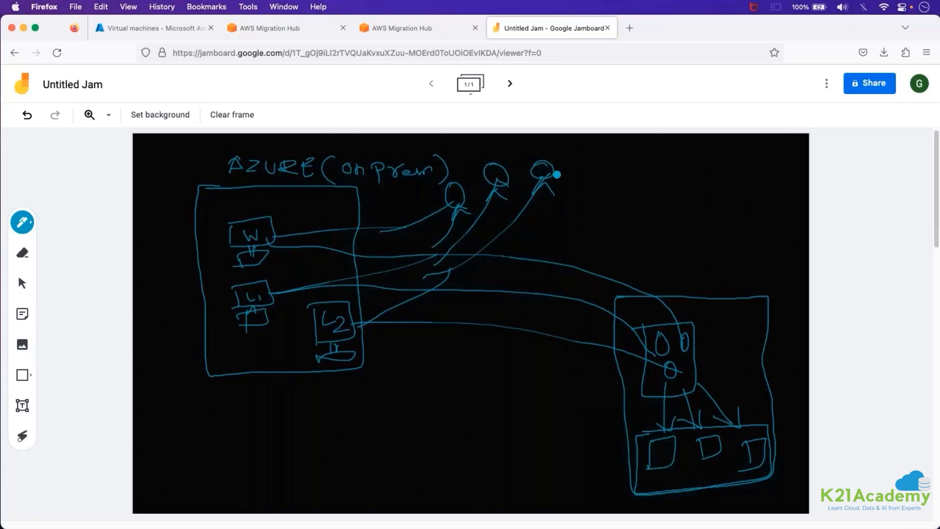
# Draw curves from the users to the target environment and scribble out the servers in the AZURE (on prem) box.
pyautogui.moveTo(554, 173); pyautogui.dragTo(729, 337)
pyautogui.moveTo(555, 171); pyautogui.dragTo(717, 330)
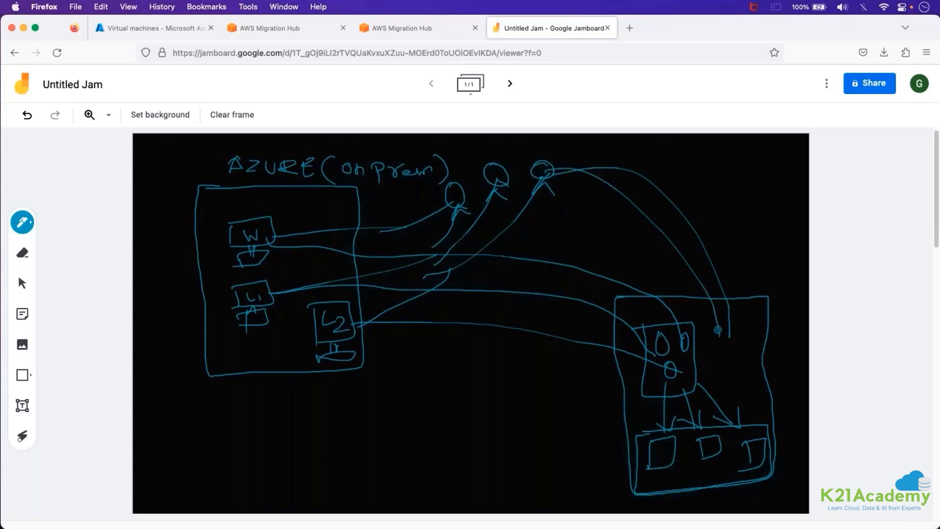
pyautogui.moveTo(448, 218)
pyautogui.mouseDown()
pyautogui.moveTo(530, 212)
pyautogui.moveTo(744, 364)
pyautogui.moveTo(752, 406)
pyautogui.mouseUp()
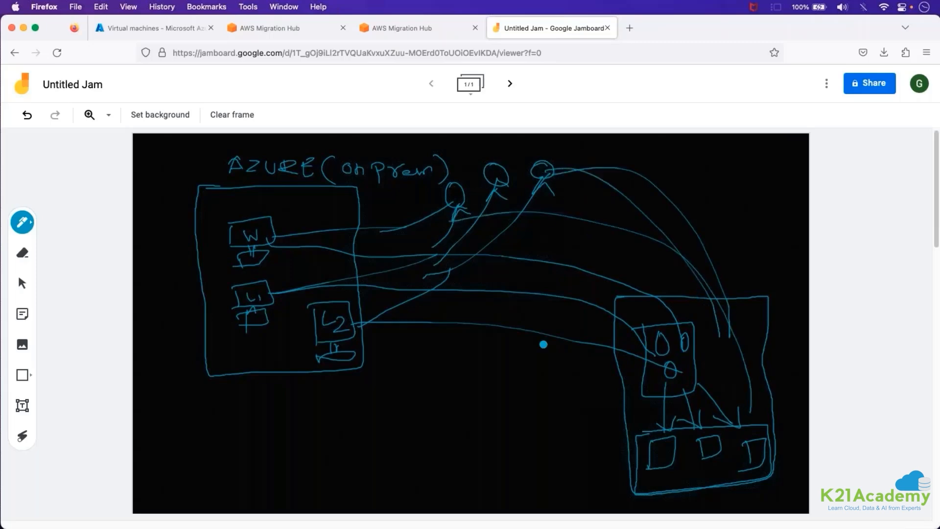
pyautogui.moveTo(253, 265)
pyautogui.mouseDown()
pyautogui.moveTo(260, 213)
pyautogui.moveTo(225, 324)
pyautogui.moveTo(342, 357)
pyautogui.moveTo(260, 266)
pyautogui.moveTo(252, 303)
pyautogui.moveTo(308, 267)
pyautogui.mouseUp()
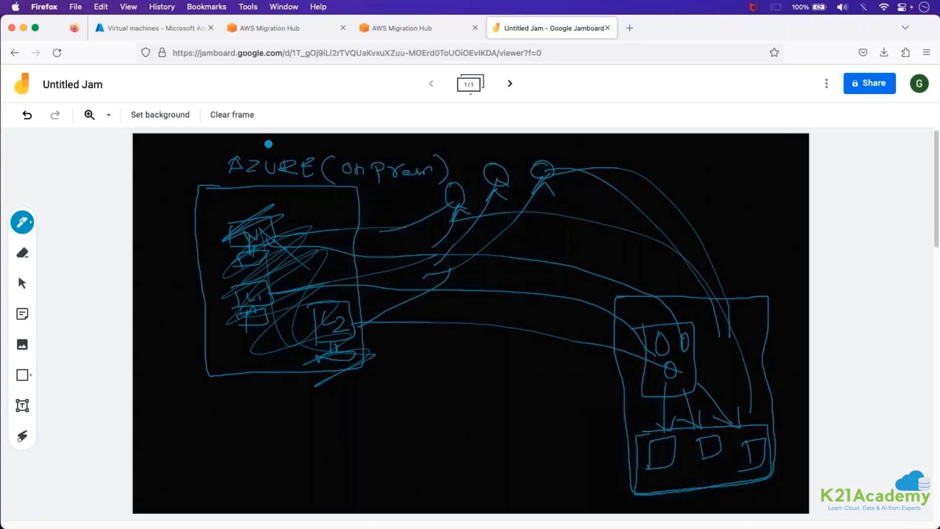
# Switch to the Azure portal, reopen the virtual machines list from Home and filter it to the k21-migration resource group.
pyautogui.click(147, 28)
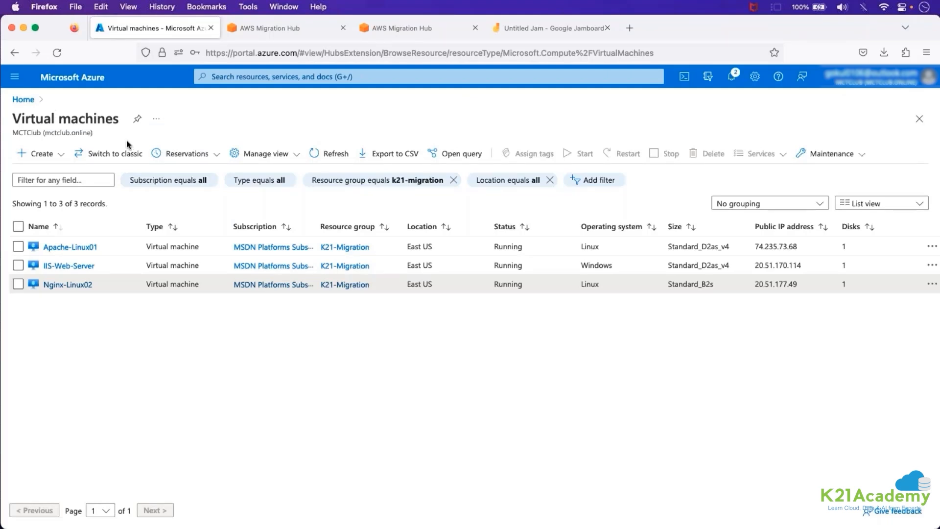
pyautogui.click(17, 227)
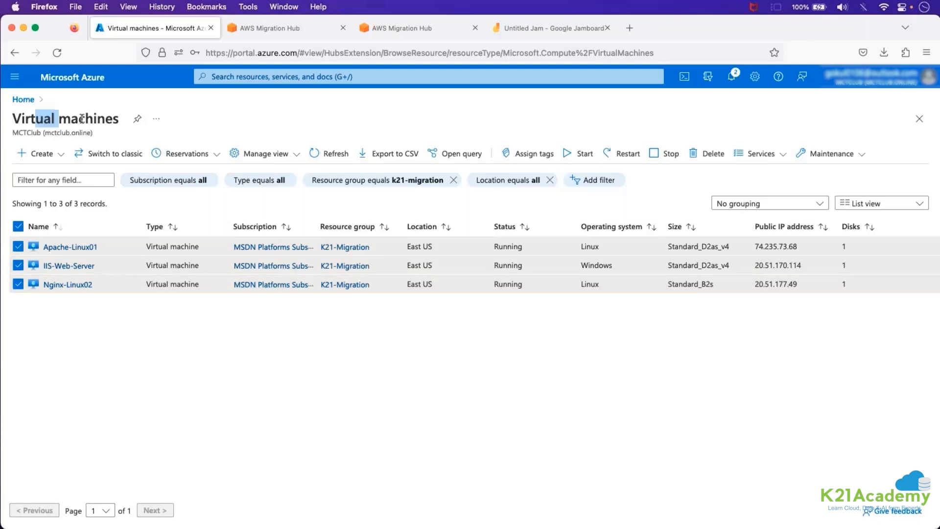
pyautogui.click(23, 99)
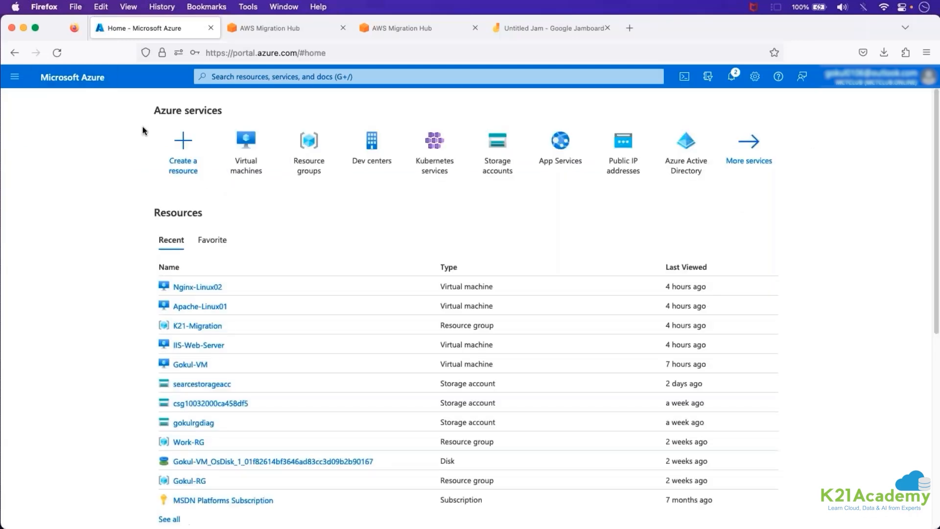
pyautogui.click(251, 173)
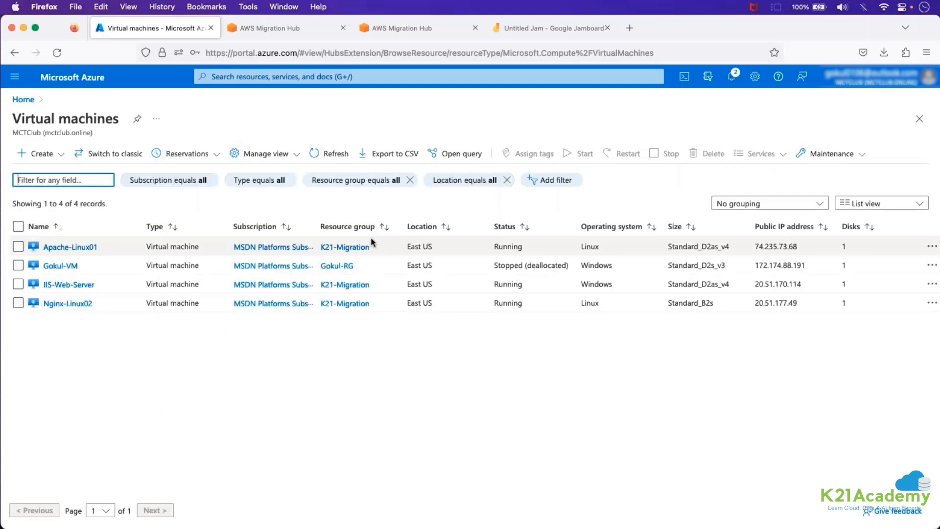
pyautogui.click(356, 180)
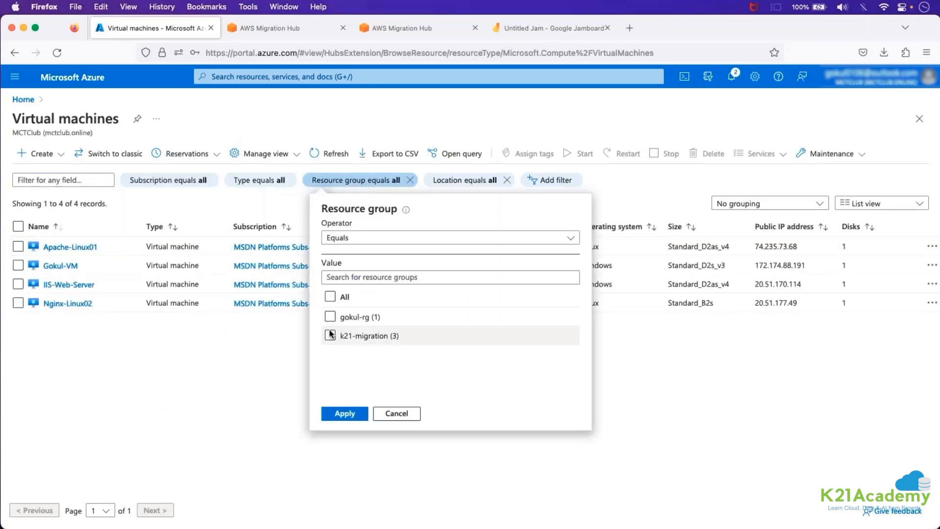
pyautogui.click(330, 335)
pyautogui.click(337, 411)
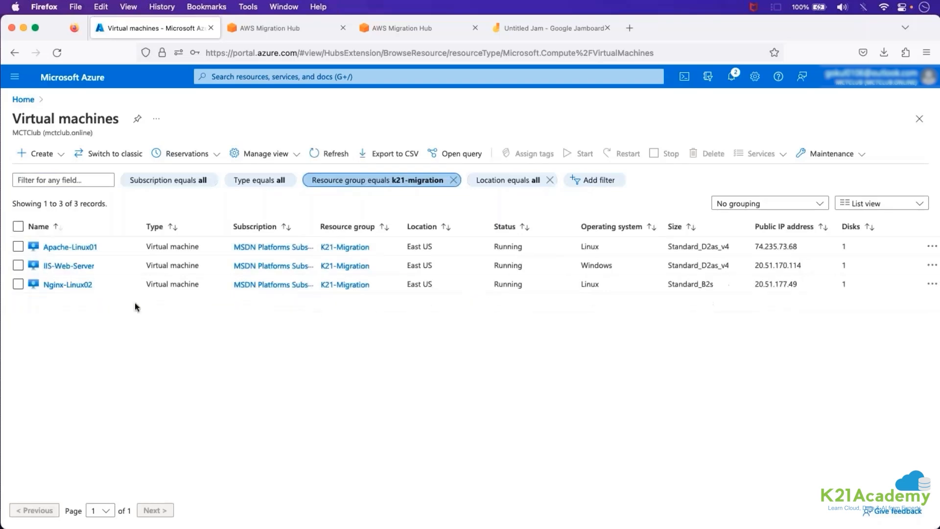
# Select the Apache-Linux01, IIS-Web-Server and Nginx-Linux02 virtual machines and highlight their public IP addresses.
pyautogui.click(20, 247)
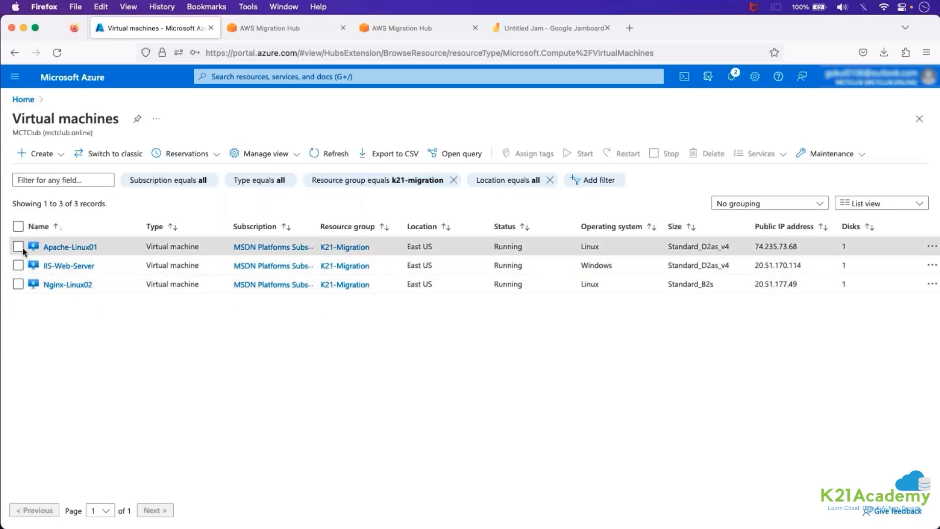
pyautogui.click(18, 266)
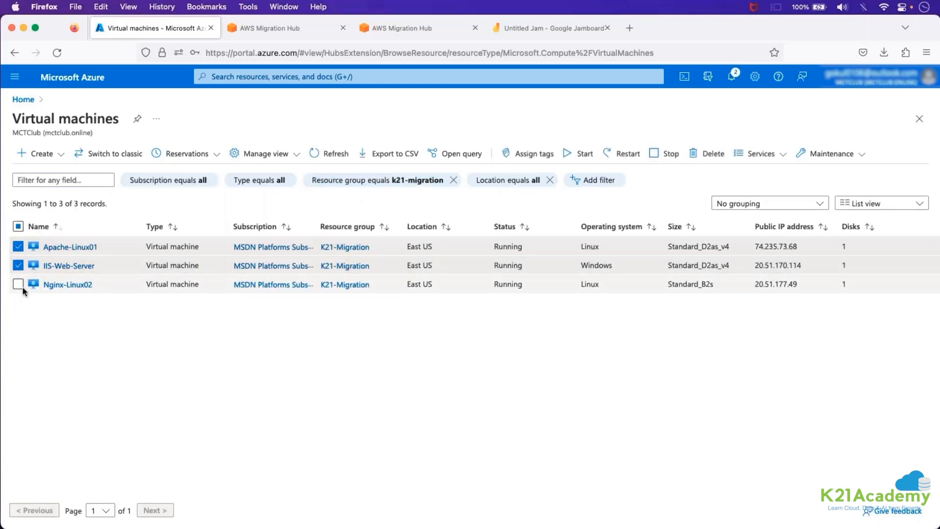
pyautogui.click(20, 285)
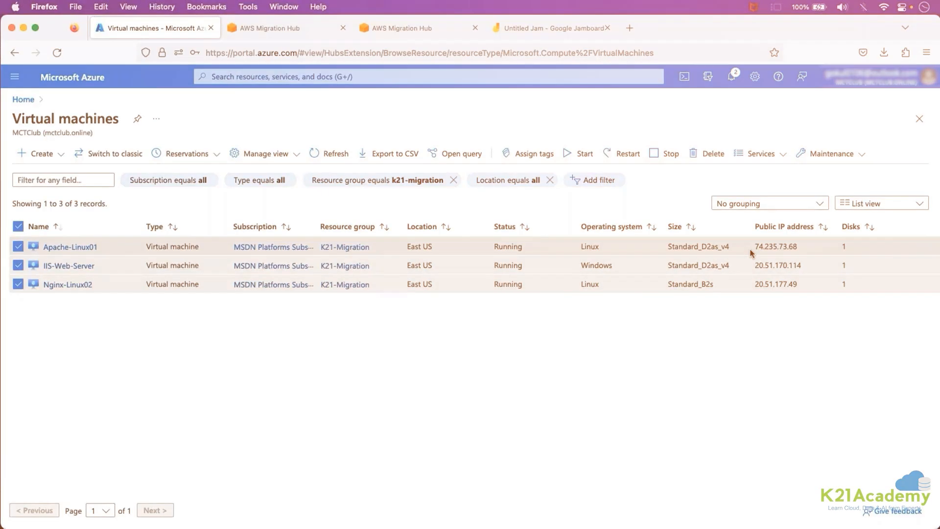
pyautogui.moveTo(755, 247); pyautogui.dragTo(801, 265)
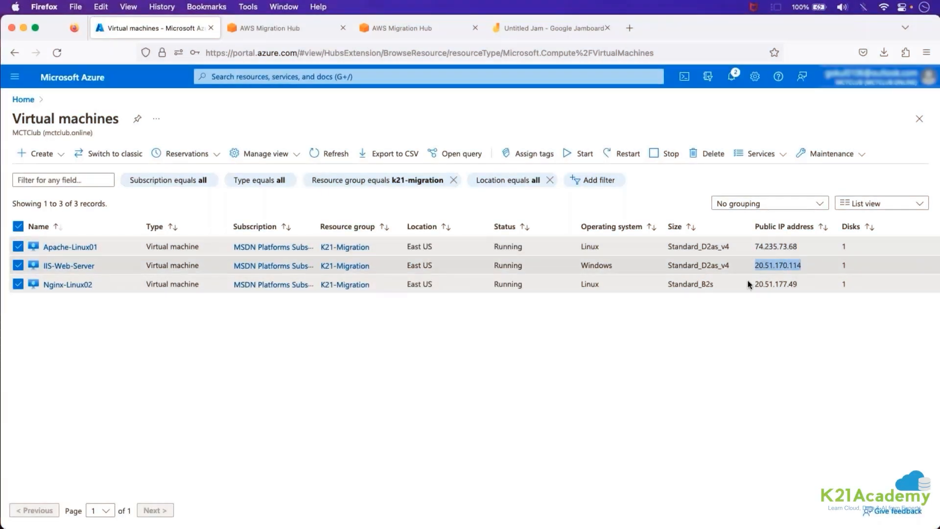
pyautogui.moveTo(755, 284); pyautogui.dragTo(792, 284)
pyautogui.moveTo(755, 246); pyautogui.dragTo(794, 245)
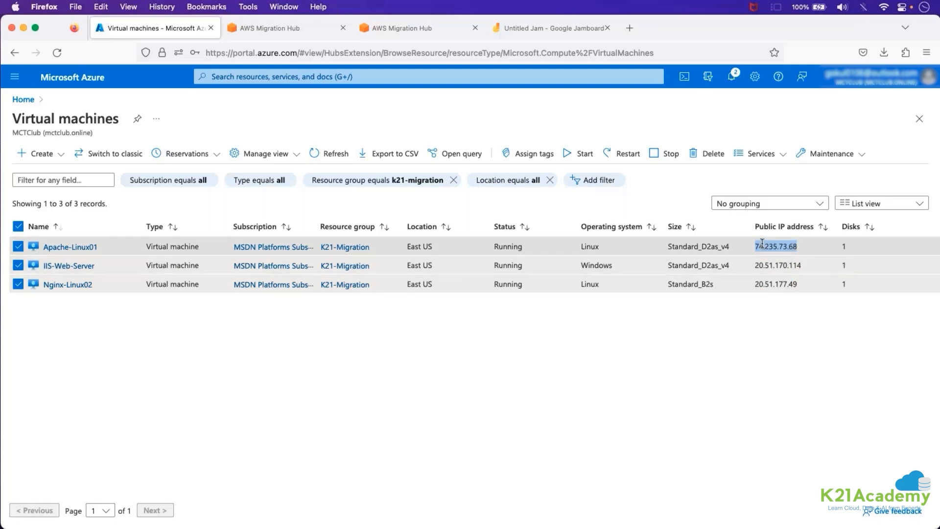
# Copy Apache-Linux01's public IP address and load it in a new browser tab to check its web page.
pyautogui.click(632, 30)
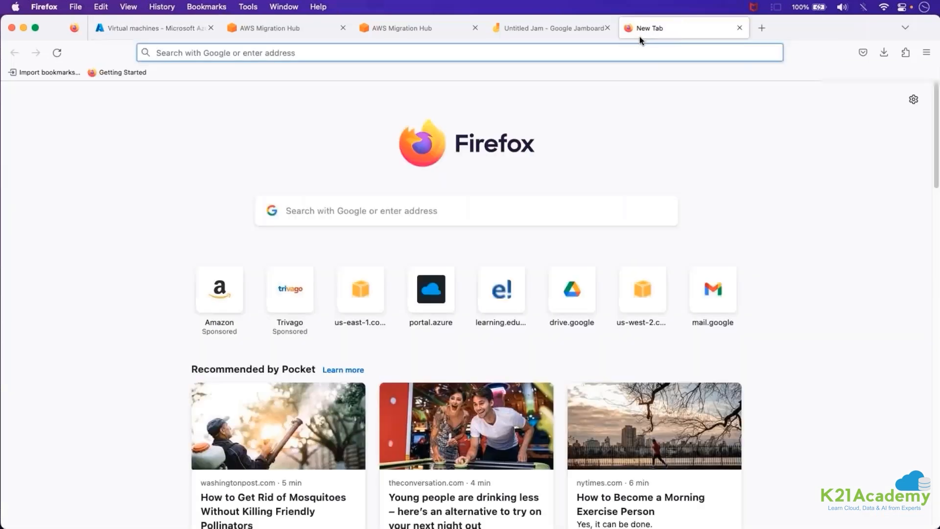
pyautogui.click(137, 28)
pyautogui.click(74, 305)
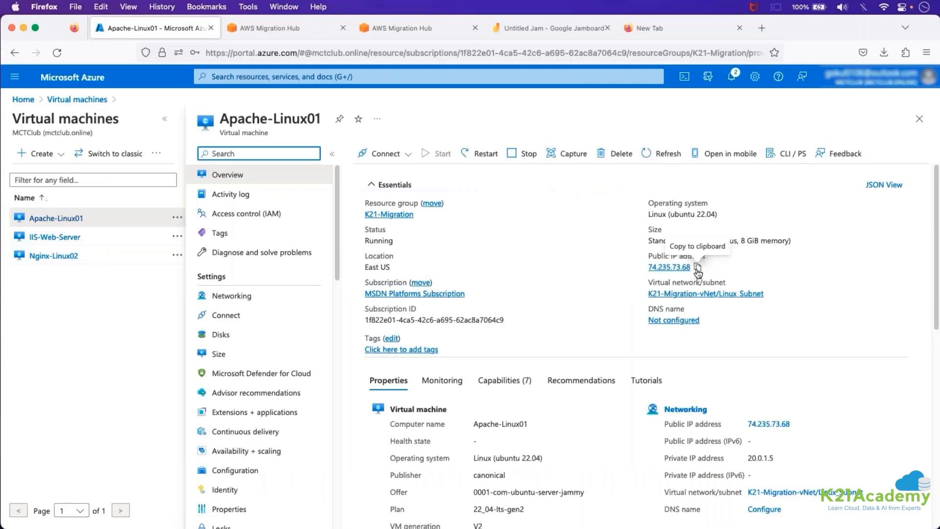
pyautogui.click(697, 266)
pyautogui.click(692, 31)
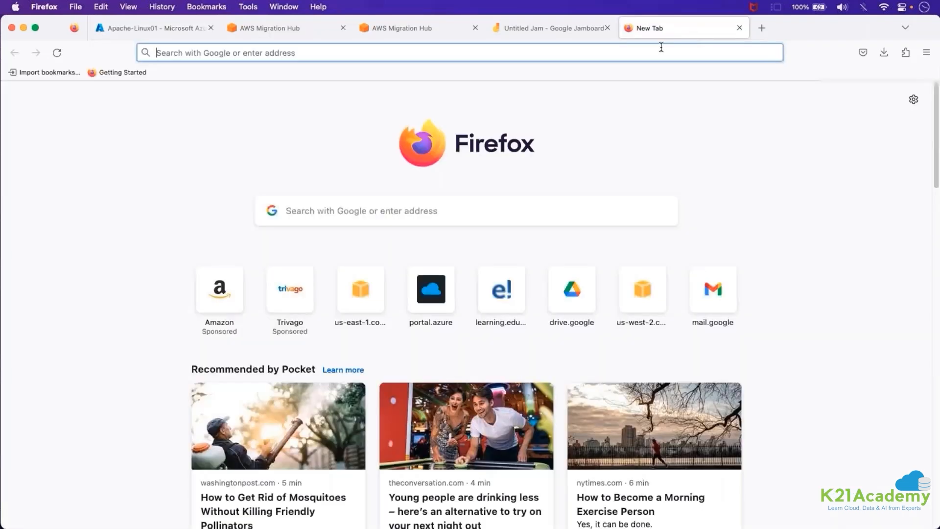
pyautogui.press('super+v')
pyautogui.press('Return')
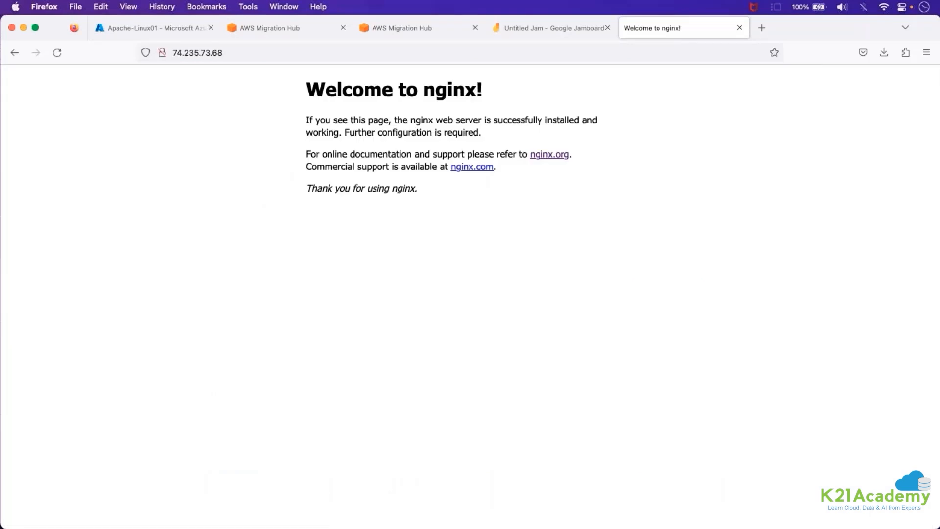
pyautogui.tripleClick(326, 84)
pyautogui.click(421, 120)
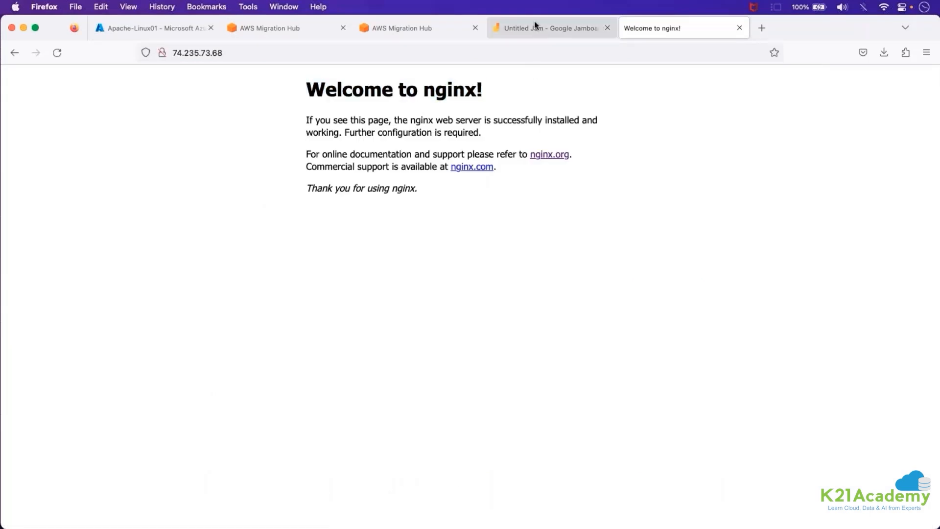
# Copy IIS-Web-Server's public IP address and load it in the test tab to check its web page heading.
pyautogui.click(151, 28)
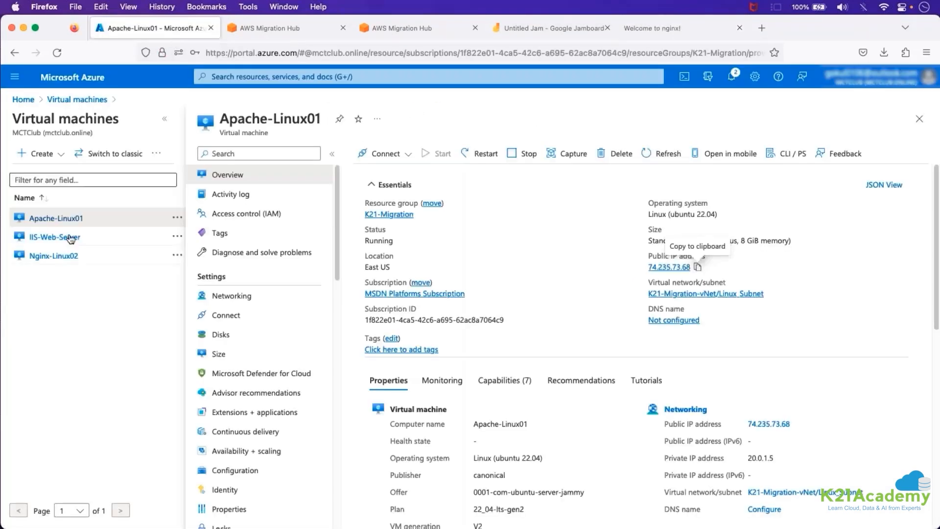
pyautogui.click(55, 237)
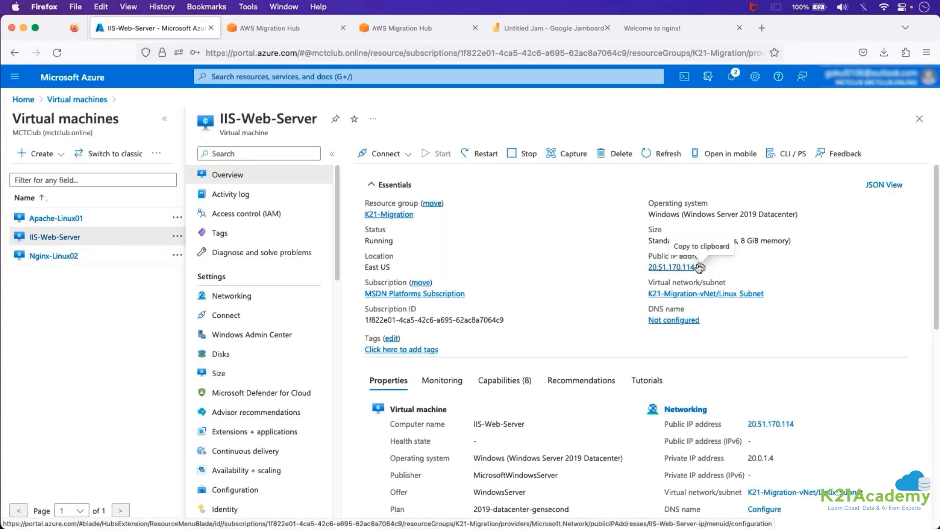
pyautogui.click(688, 33)
pyautogui.click(666, 45)
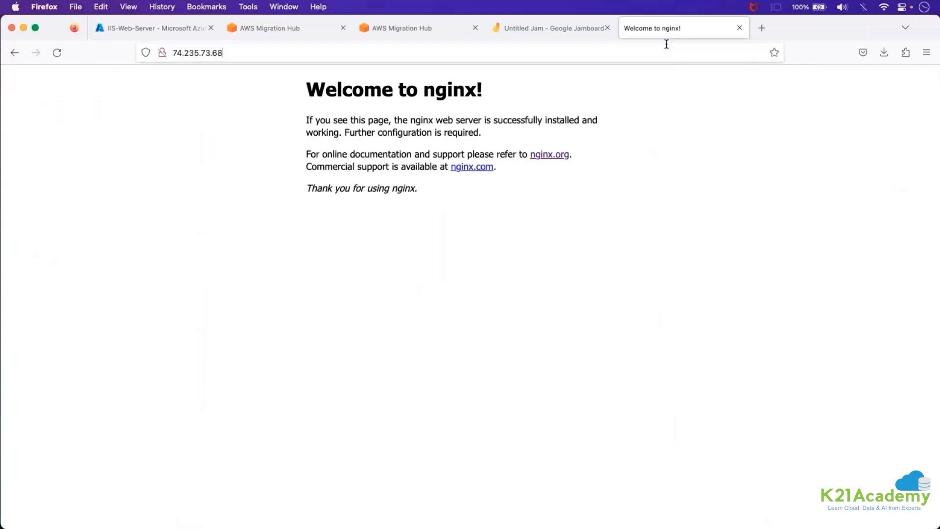
pyautogui.write('20.51.170.114')
pyautogui.press('Return')
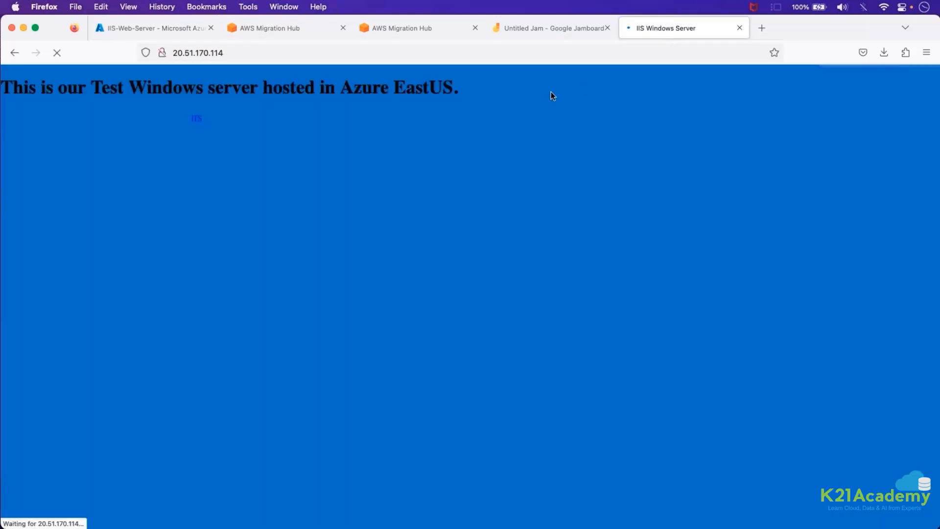
pyautogui.tripleClick(109, 92)
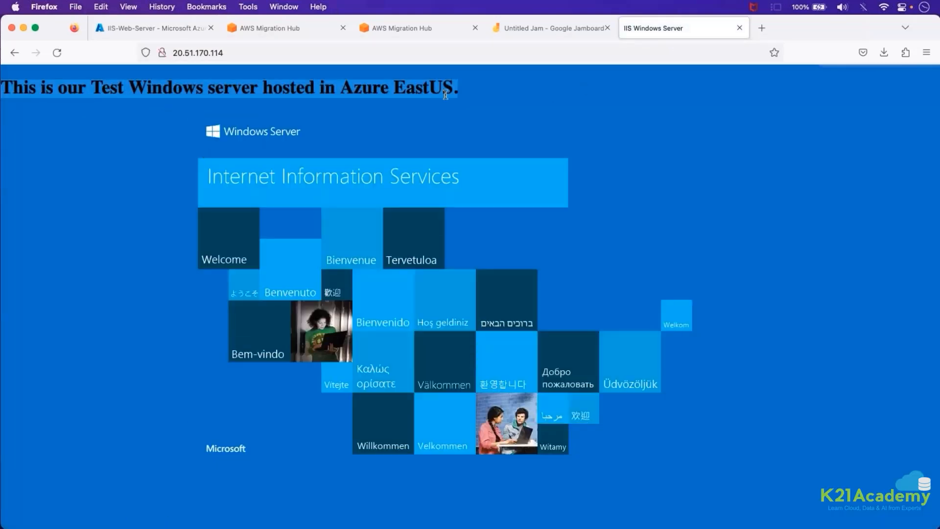
# Copy Nginx-Linux02's public IP address, load it in the test tab and look over its web page.
pyautogui.click(181, 27)
pyautogui.click(73, 260)
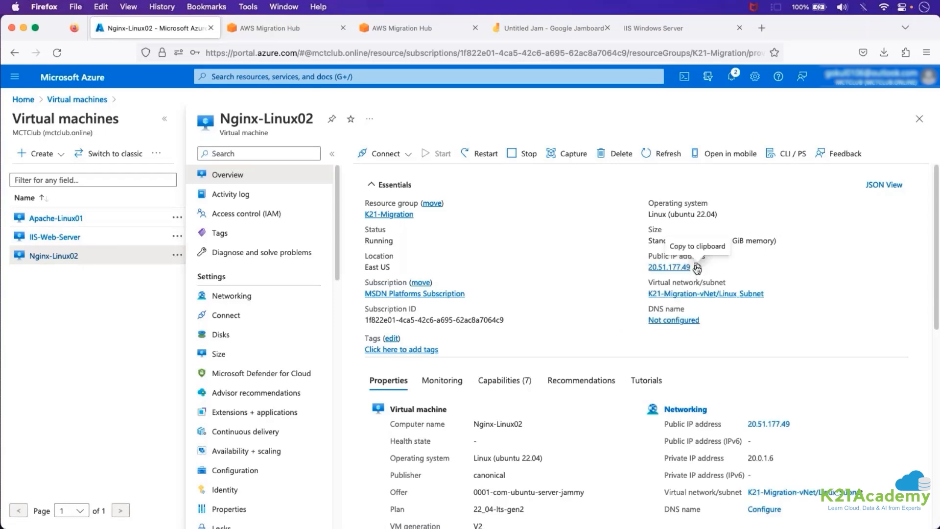
pyautogui.click(697, 267)
pyautogui.click(634, 31)
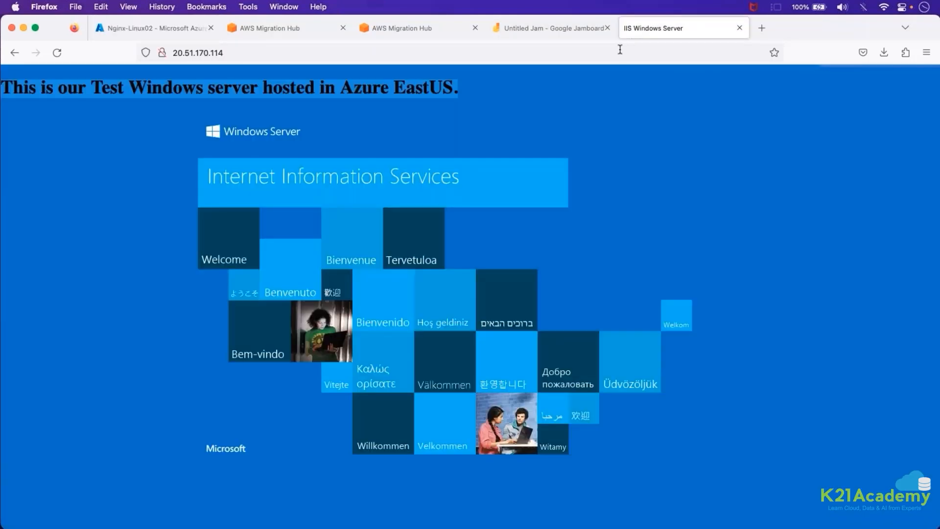
pyautogui.click(619, 50)
pyautogui.press('super+v')
pyautogui.press('Return')
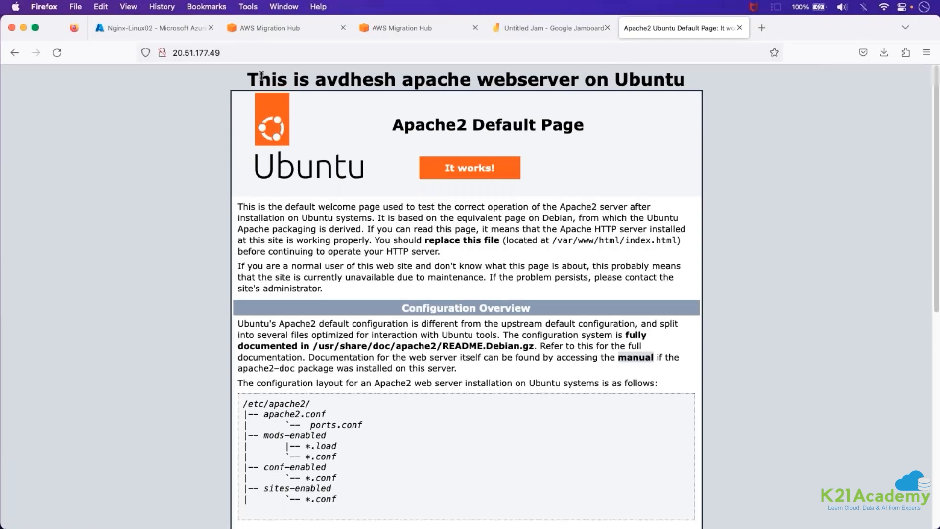
pyautogui.tripleClick(261, 76)
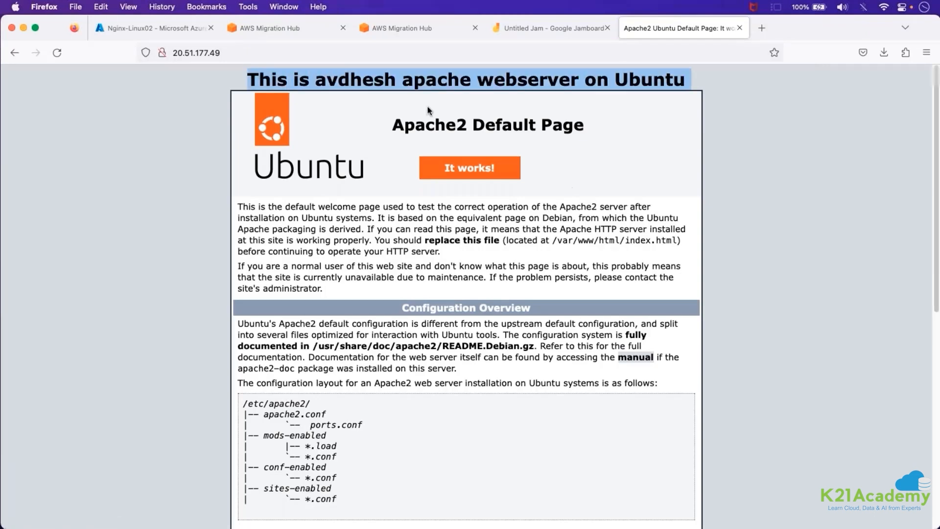
pyautogui.scroll(-10, 428, 110)
pyautogui.scroll(10, 427, 110)
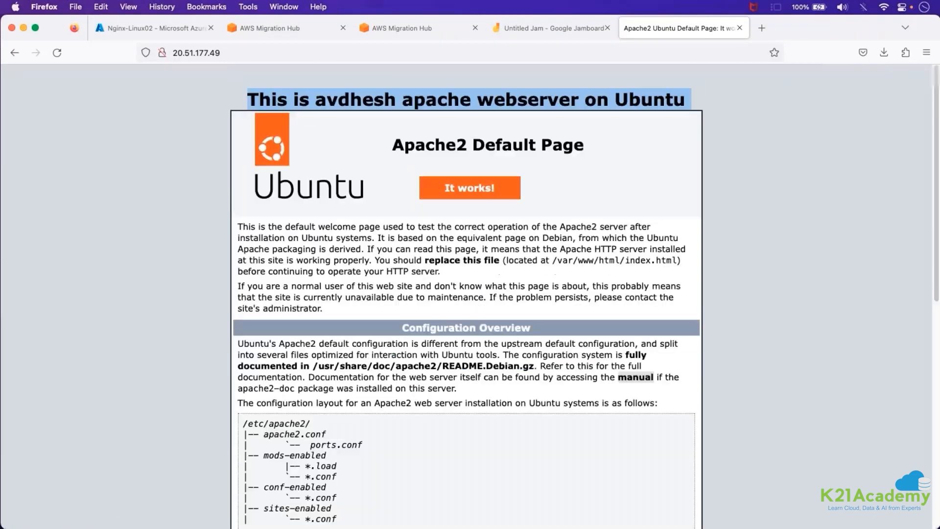
pyautogui.scroll(-1, 499, 196)
# Return to the Azure virtual machines list and highlight the public IP addresses of Apache-Linux01 and IIS-Web-Server.
pyautogui.click(174, 29)
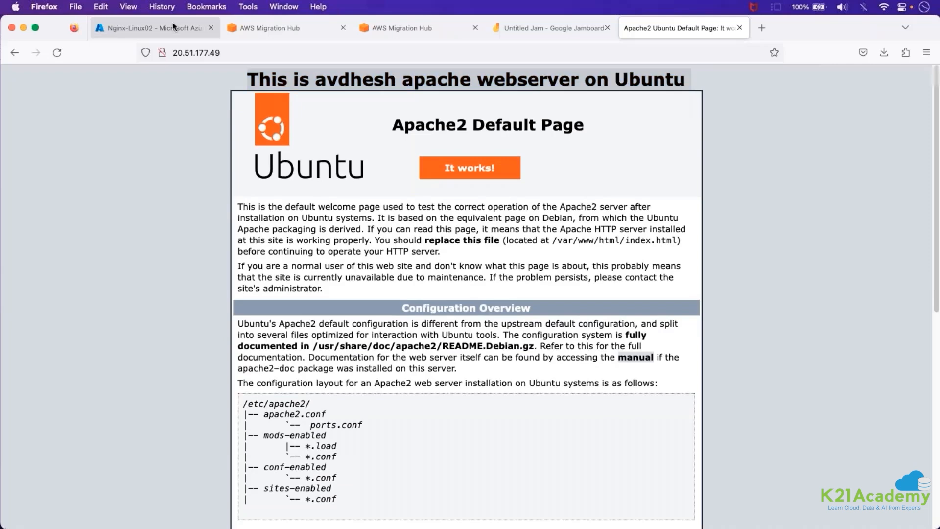
pyautogui.click(67, 99)
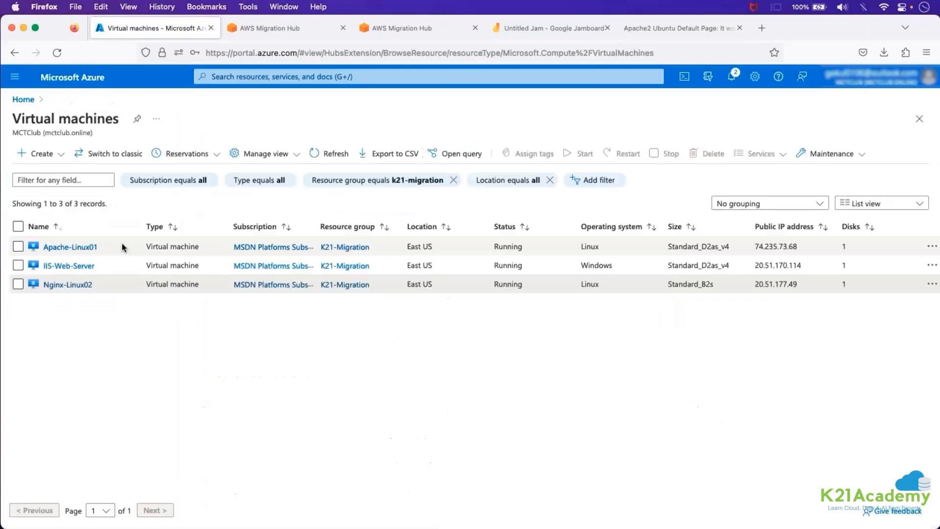
pyautogui.doubleClick(773, 248)
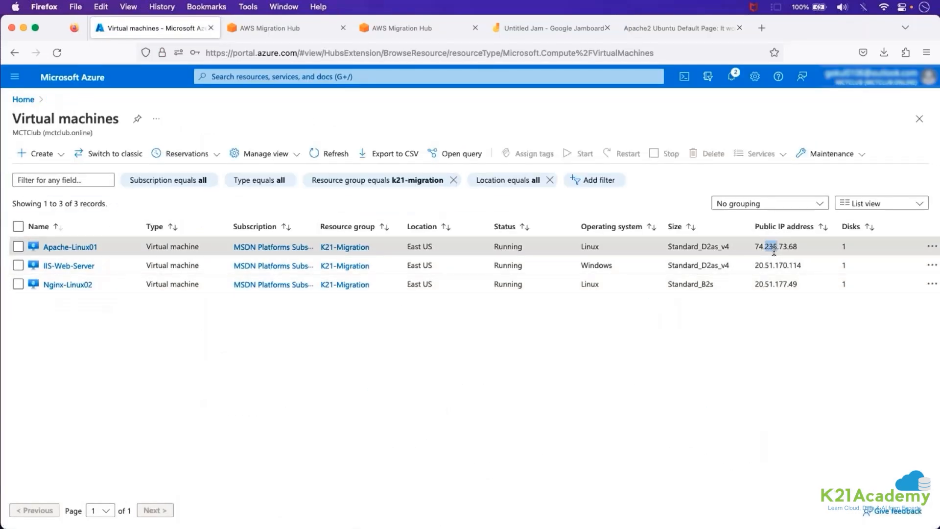
pyautogui.tripleClick(794, 265)
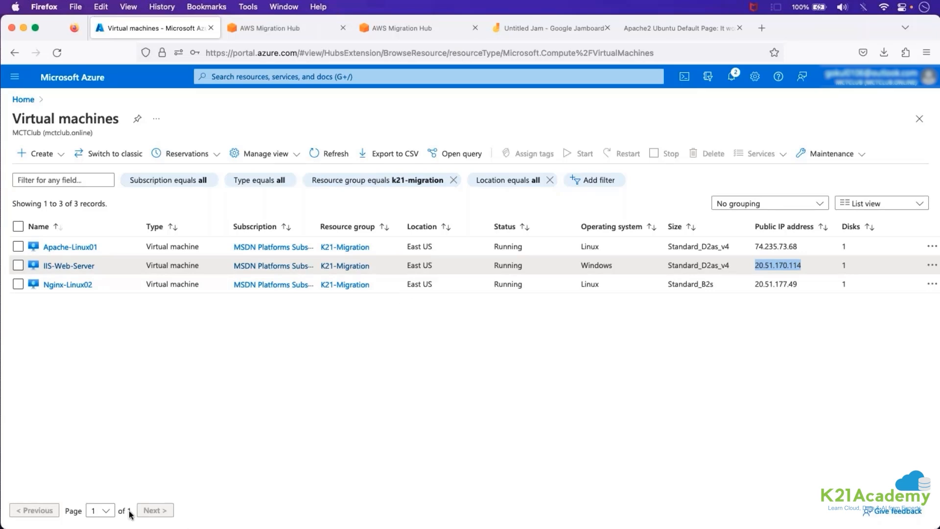
# Switch to the TextEdit notes, review the migration stages and highlight the "Assessment (Discovery)" heading under the phases of cloud migration.
pyautogui.press('super+Tab')
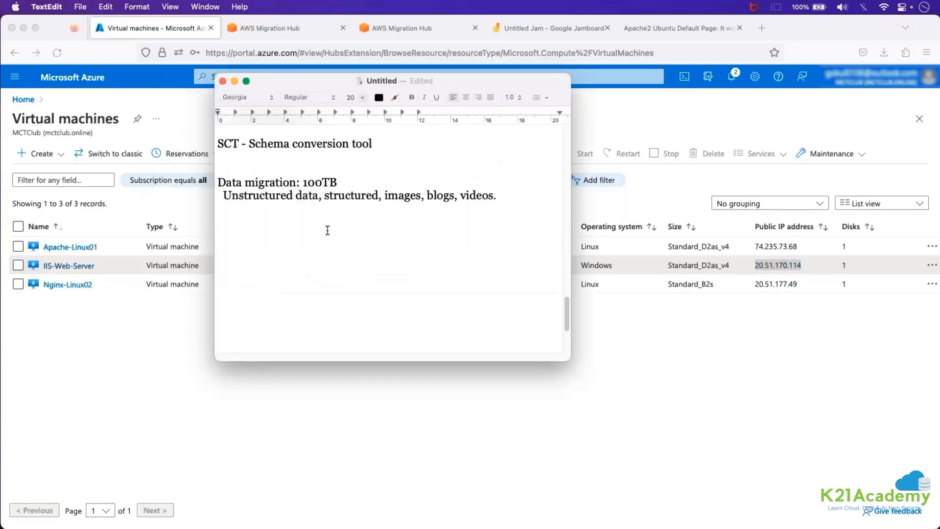
pyautogui.scroll(15, 327, 230)
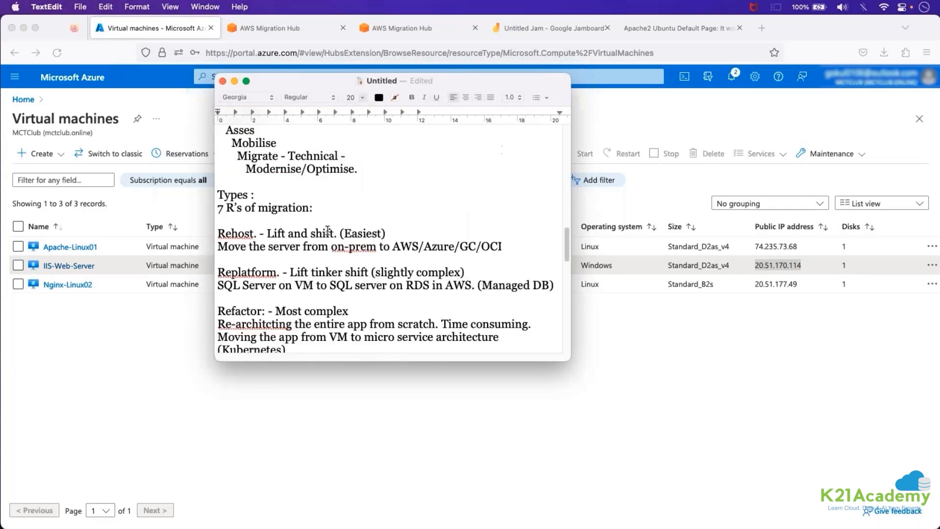
pyautogui.scroll(5, 327, 230)
pyautogui.doubleClick(239, 231)
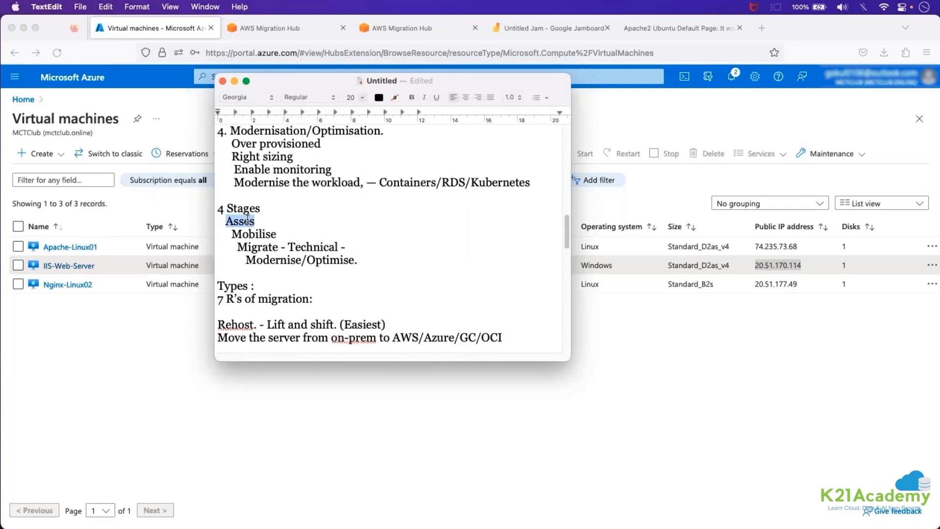
pyautogui.scroll(10, 246, 219)
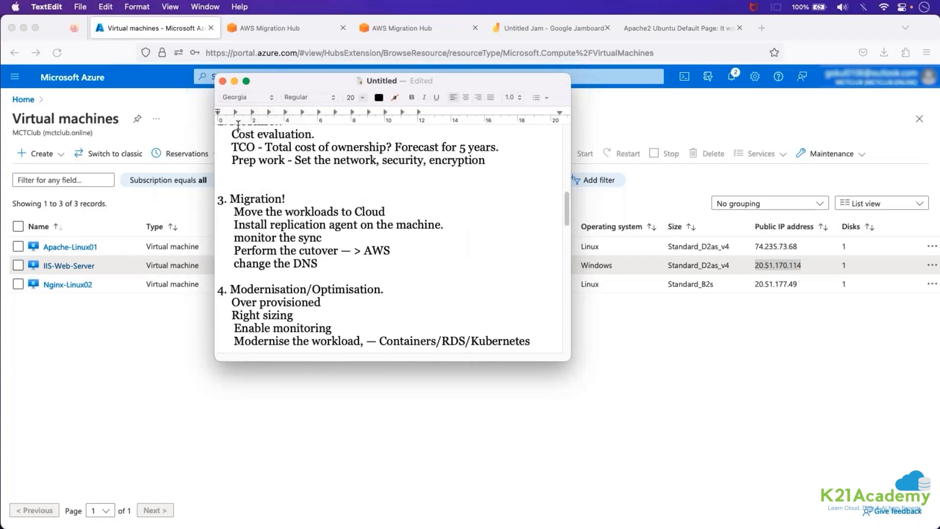
pyautogui.scroll(6, 275, 181)
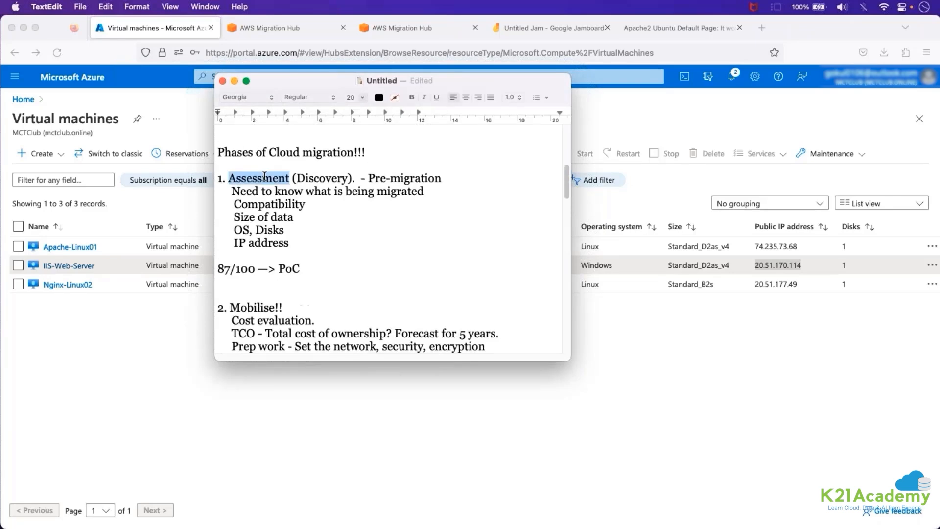
pyautogui.tripleClick(271, 184)
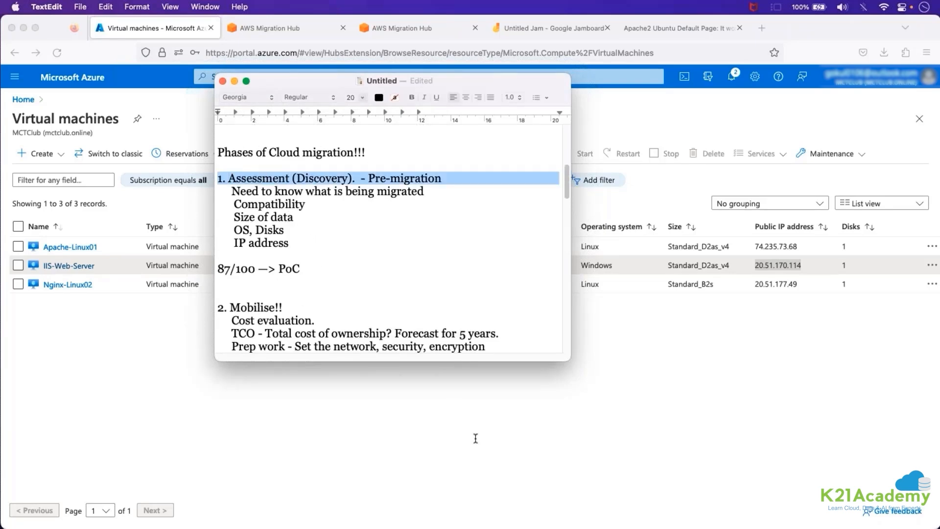
# Return to Firefox, close the duplicate AWS Migration Hub tab and look over the navigation sections in the remaining Migration Hub tab.
pyautogui.click(432, 399)
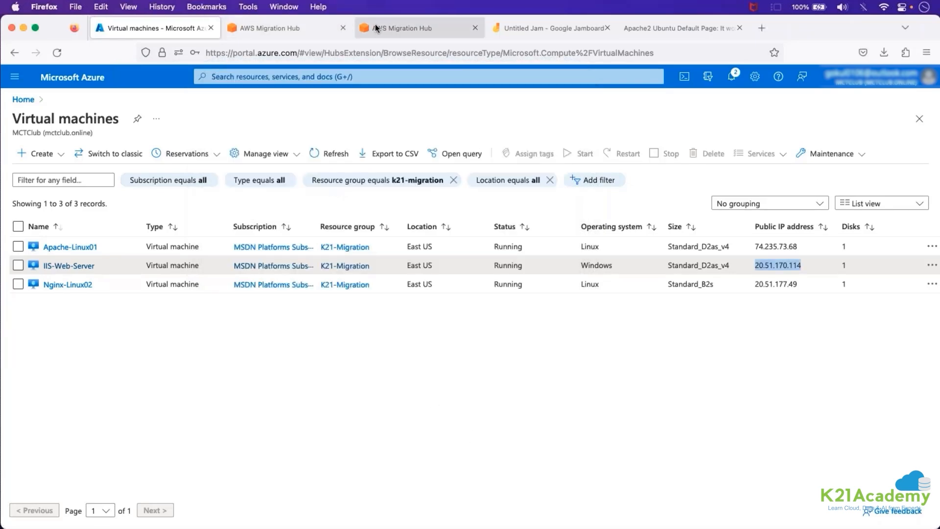
pyautogui.click(376, 27)
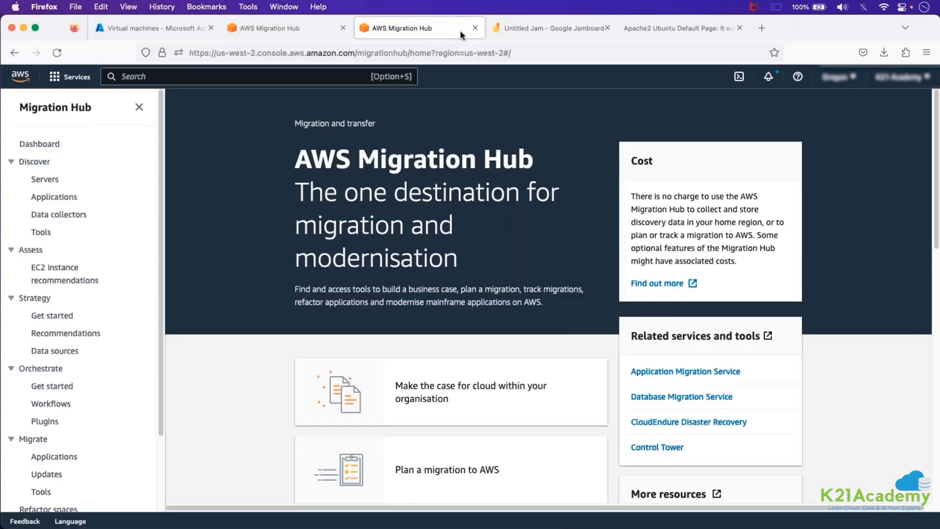
pyautogui.click(475, 28)
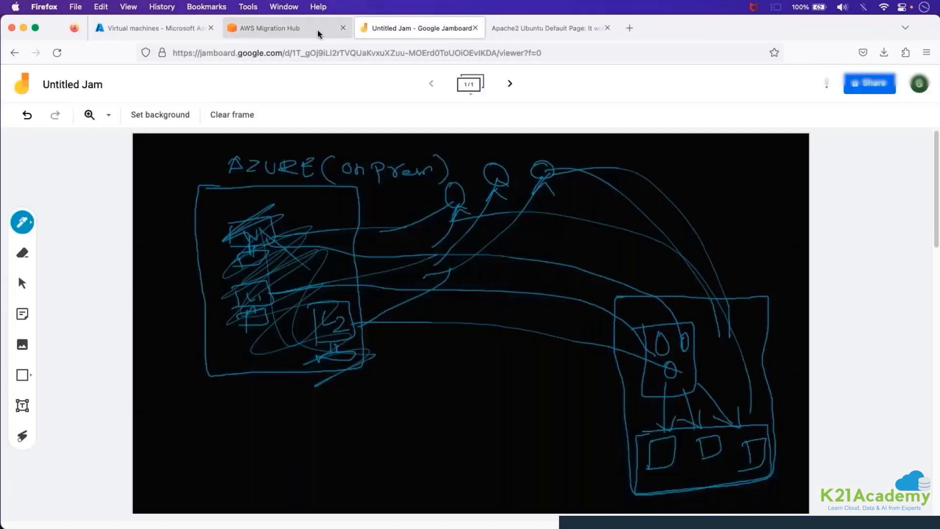
pyautogui.click(317, 31)
pyautogui.scroll(-3, 52, 352)
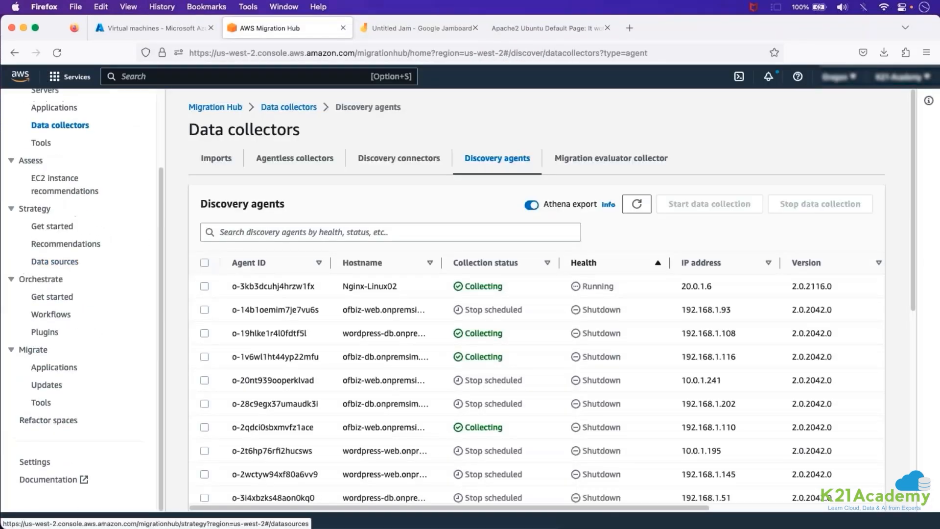
pyautogui.scroll(3, 51, 353)
pyautogui.scroll(-3, 78, 343)
pyautogui.scroll(3, 78, 342)
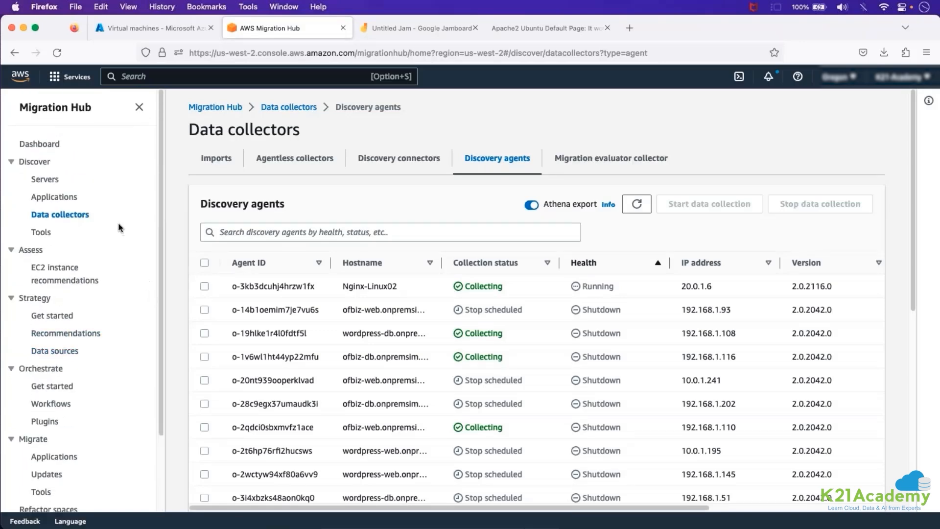
# Open the Migration Hub dashboard and review the discovery summary, application migration status and recently updated applications.
pyautogui.click(39, 144)
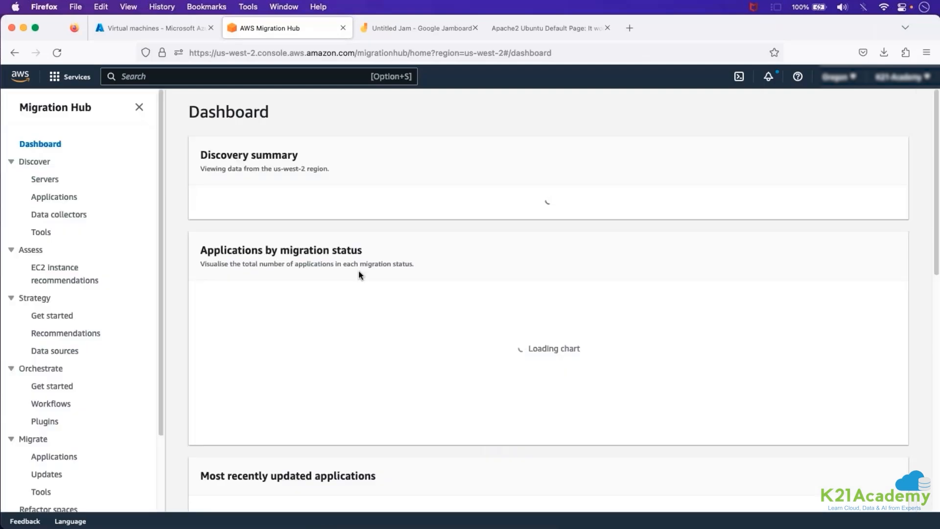
pyautogui.scroll(-6, 355, 266)
pyautogui.scroll(6, 351, 262)
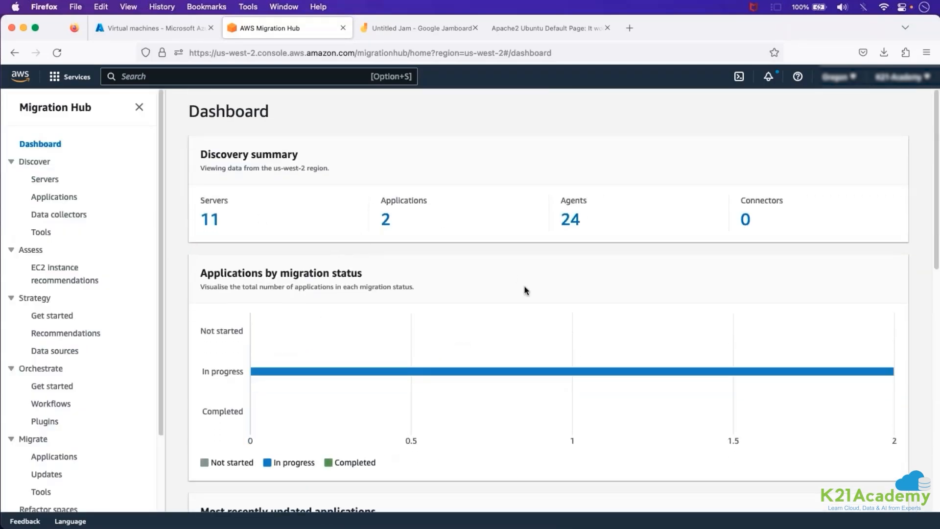
pyautogui.scroll(-10, 524, 286)
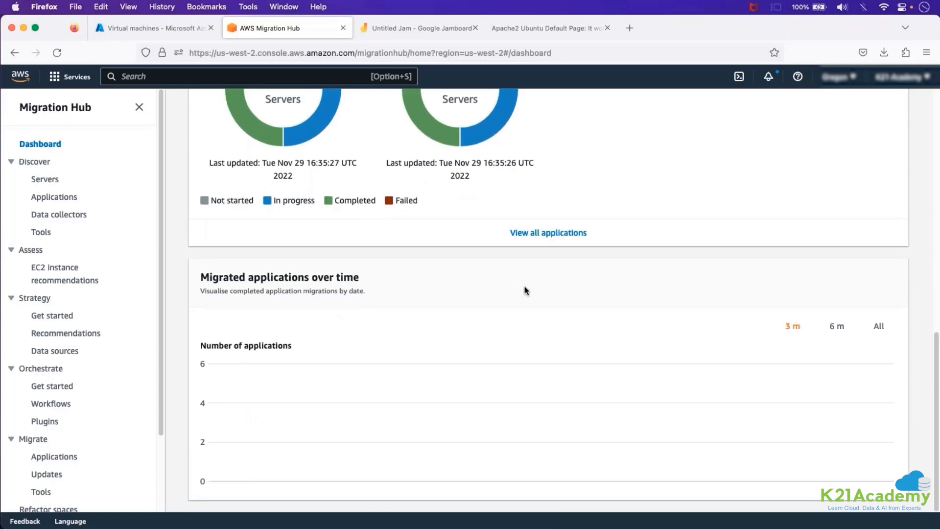
pyautogui.scroll(7, 525, 285)
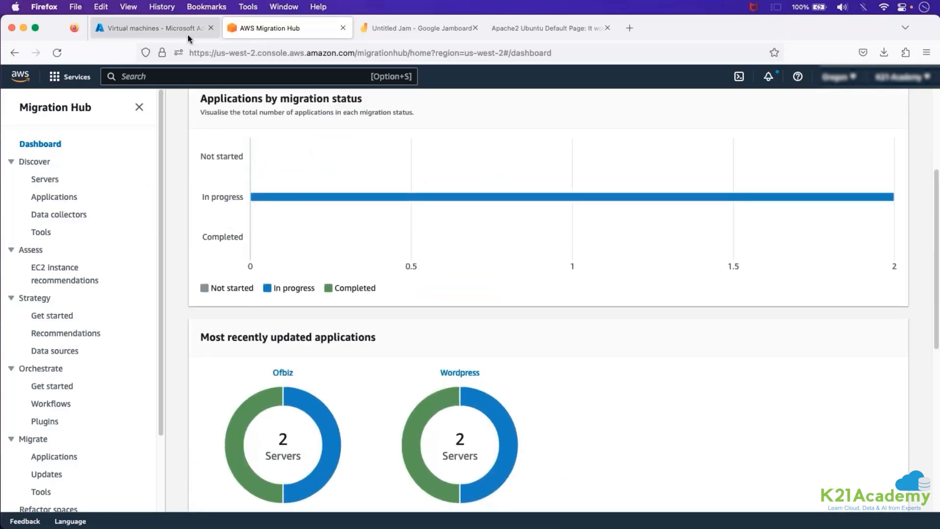
# Open the discovery agents under Data collectors and look through the registered agents and their collection status.
pyautogui.click(60, 215)
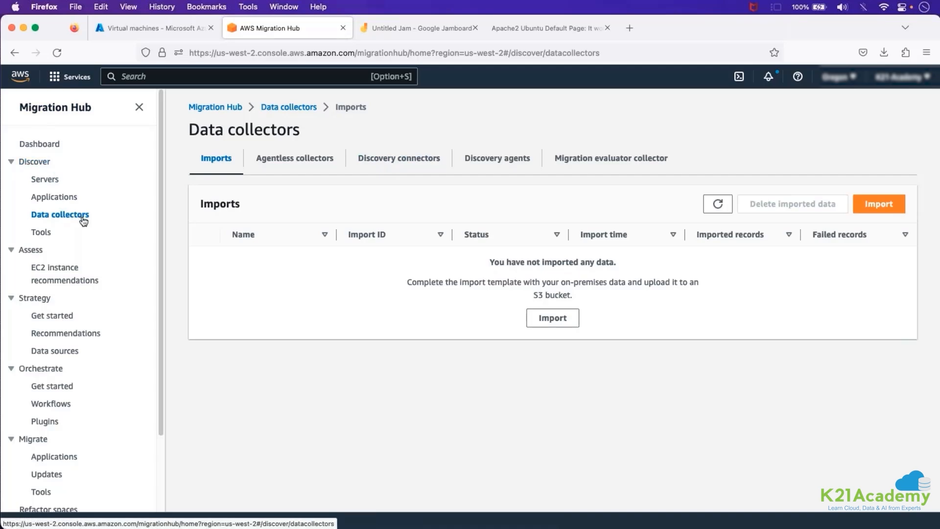
pyautogui.click(507, 160)
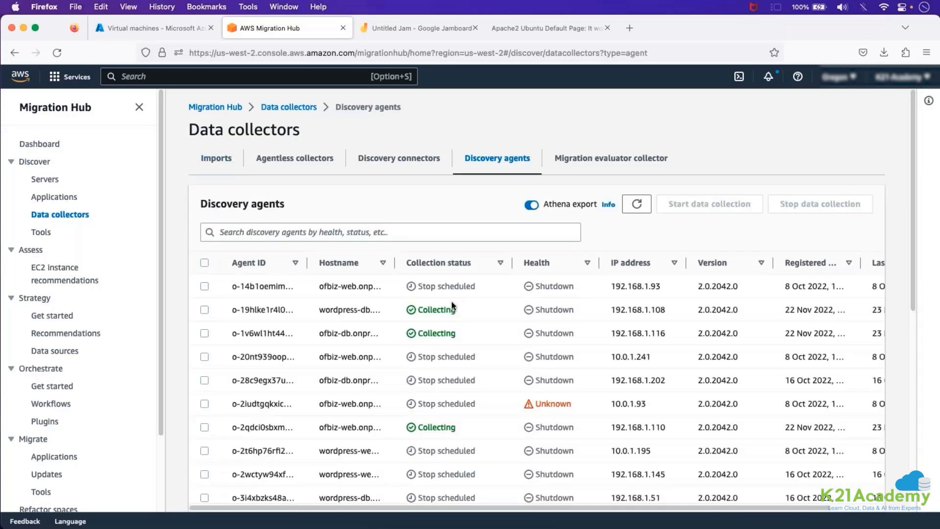
pyautogui.scroll(-10, 451, 301)
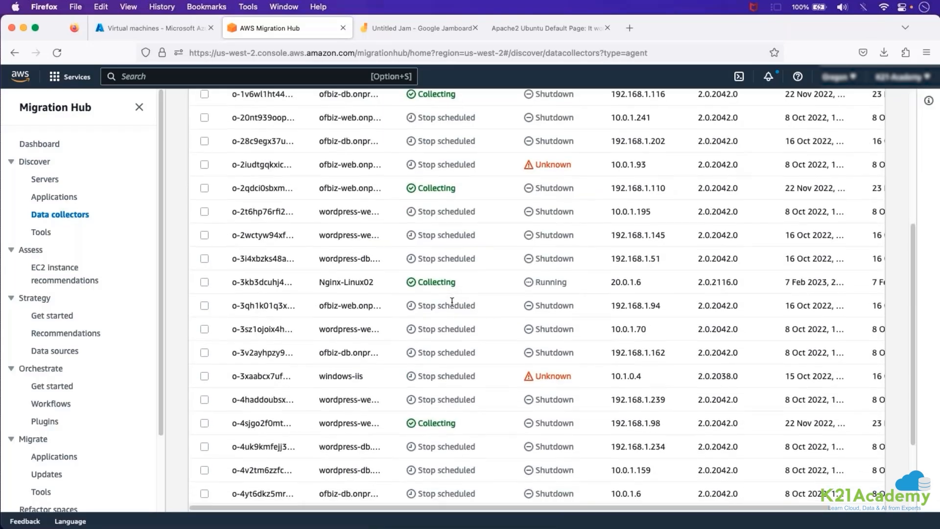
pyautogui.scroll(-2, 452, 301)
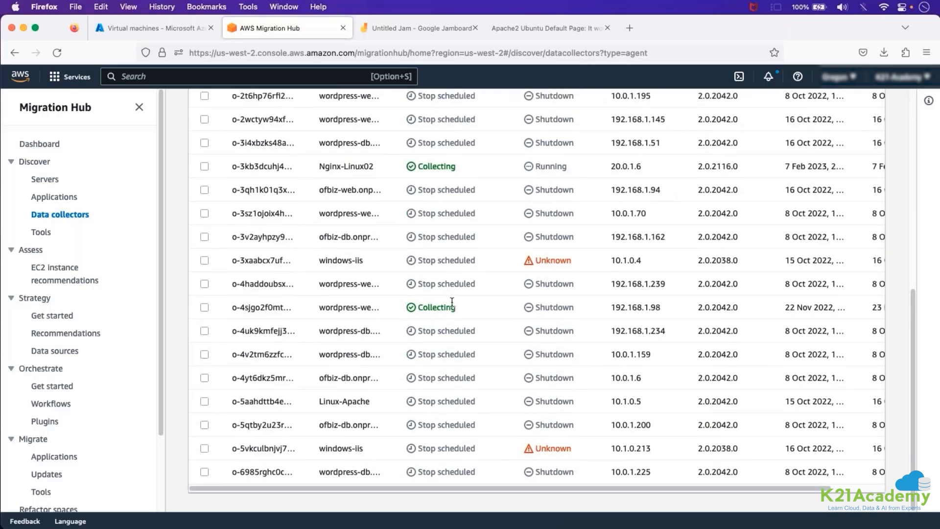
pyautogui.scroll(10, 451, 301)
pyautogui.scroll(-1, 452, 304)
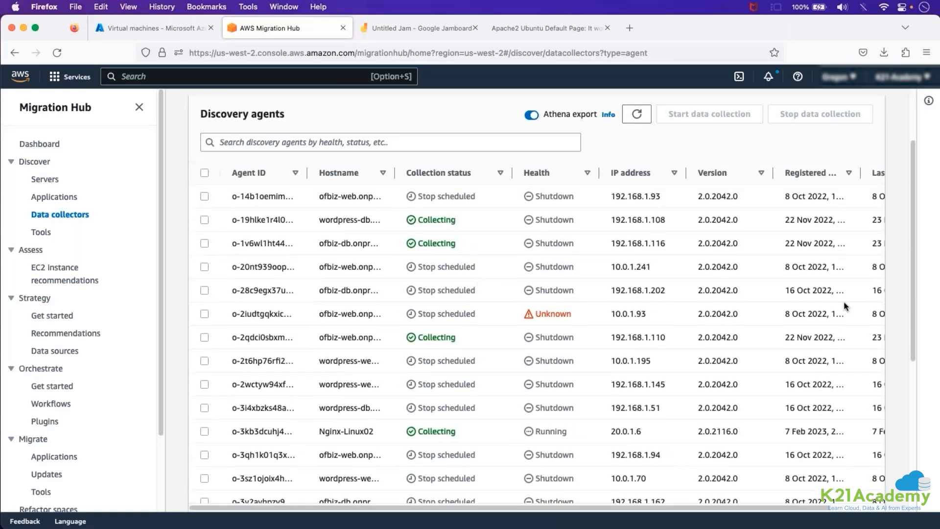
pyautogui.scroll(-5, 845, 306)
pyautogui.scroll(-2, 742, 290)
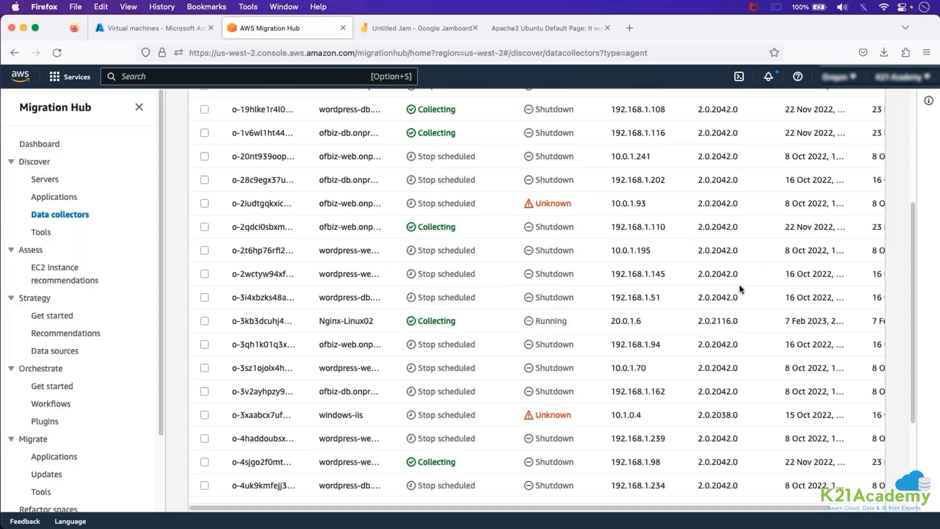
pyautogui.scroll(9, 614, 247)
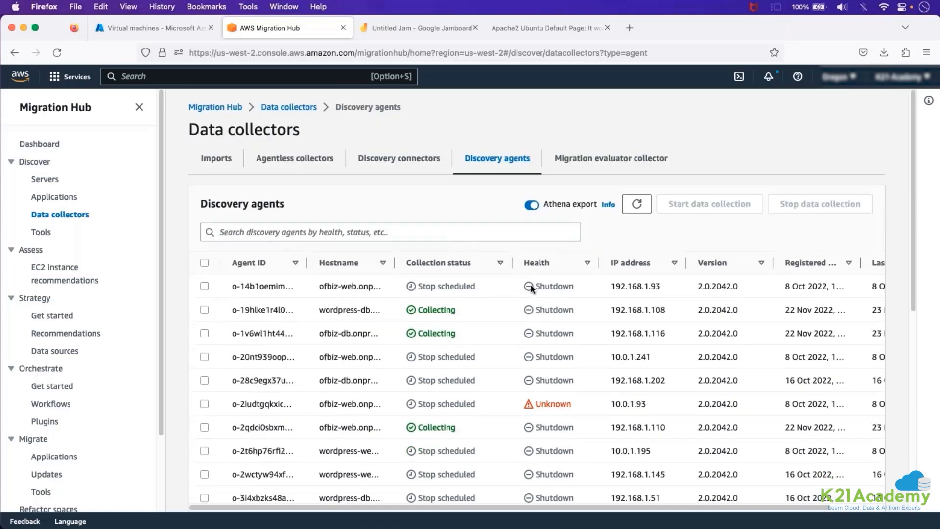
# Sort the discovery agents by Health in descending order and highlight the hostname Nginx-Linux02.
pyautogui.click(537, 265)
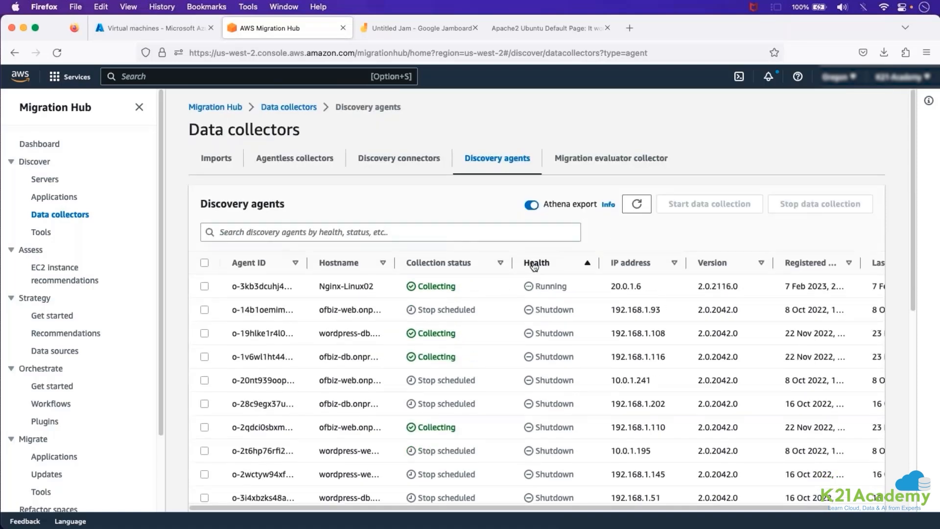
pyautogui.click(534, 265)
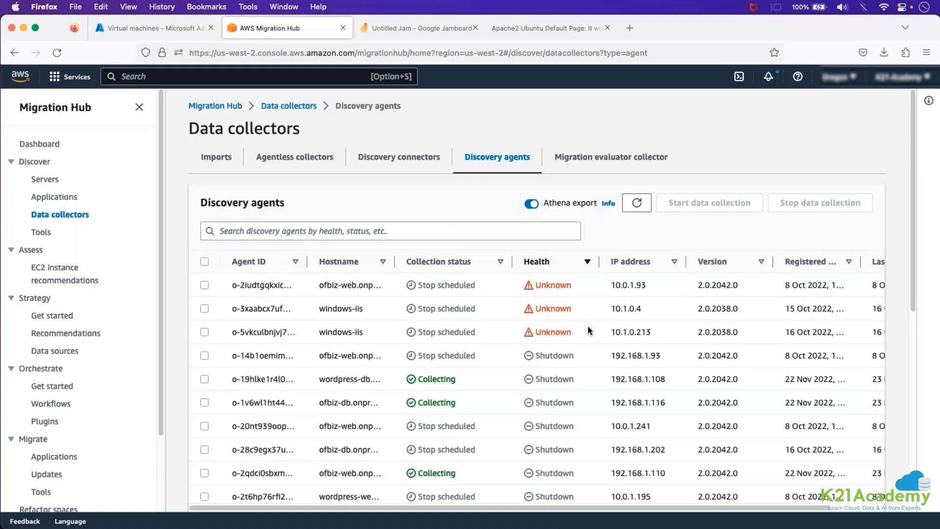
pyautogui.scroll(-1, 589, 330)
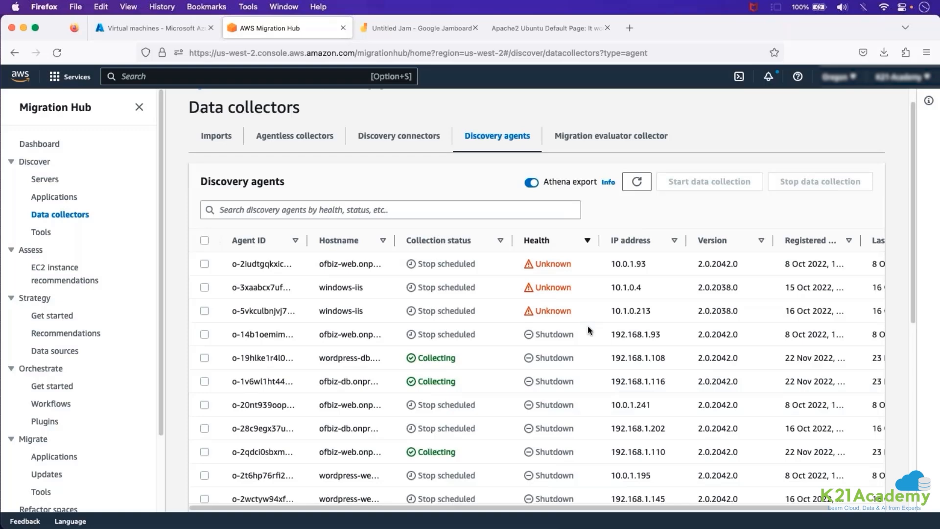
pyautogui.scroll(-10, 588, 330)
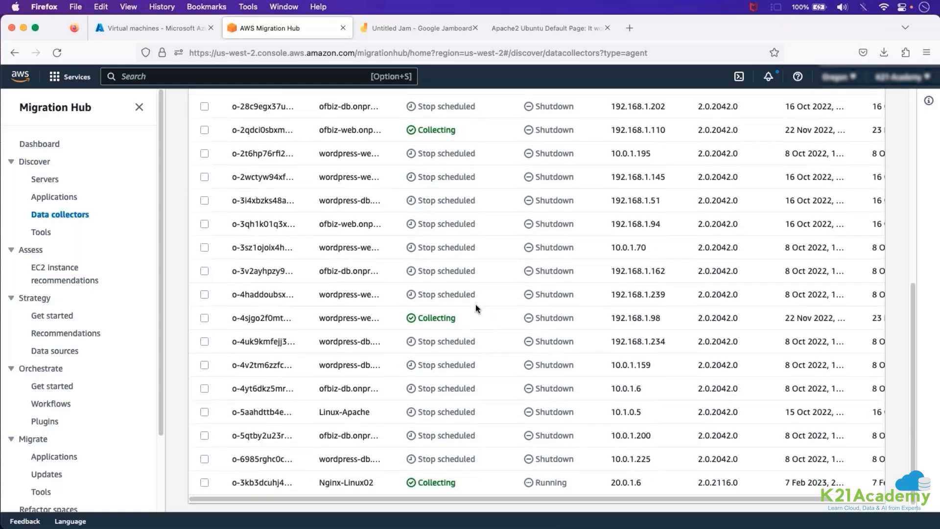
pyautogui.scroll(-1, 475, 304)
pyautogui.tripleClick(361, 471)
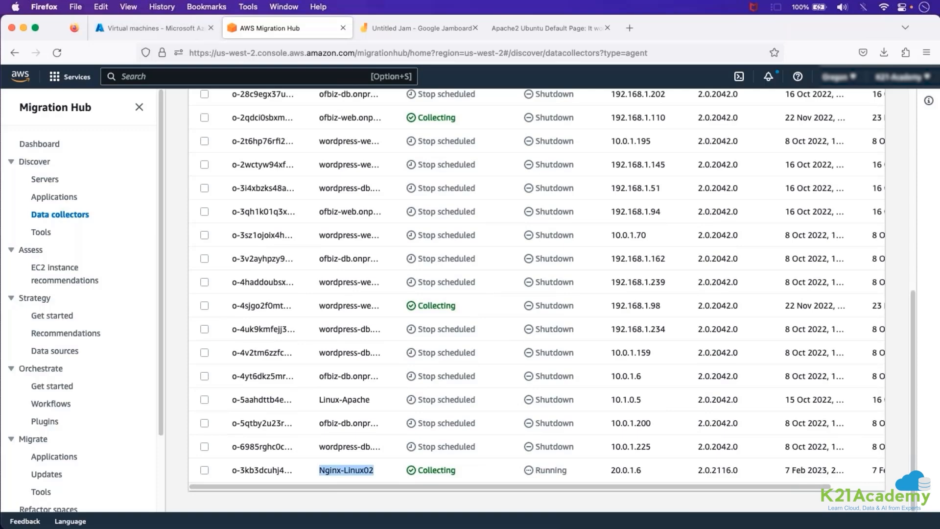
# Select Nginx-Linux02 in the Azure virtual machines list and highlight its agent's collection status and health in Migration Hub.
pyautogui.click(154, 28)
pyautogui.click(28, 287)
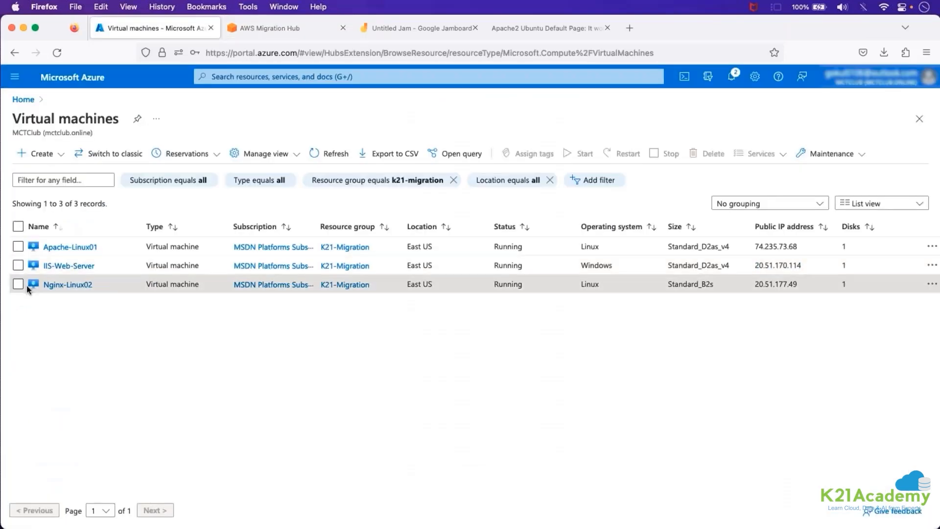
pyautogui.click(17, 284)
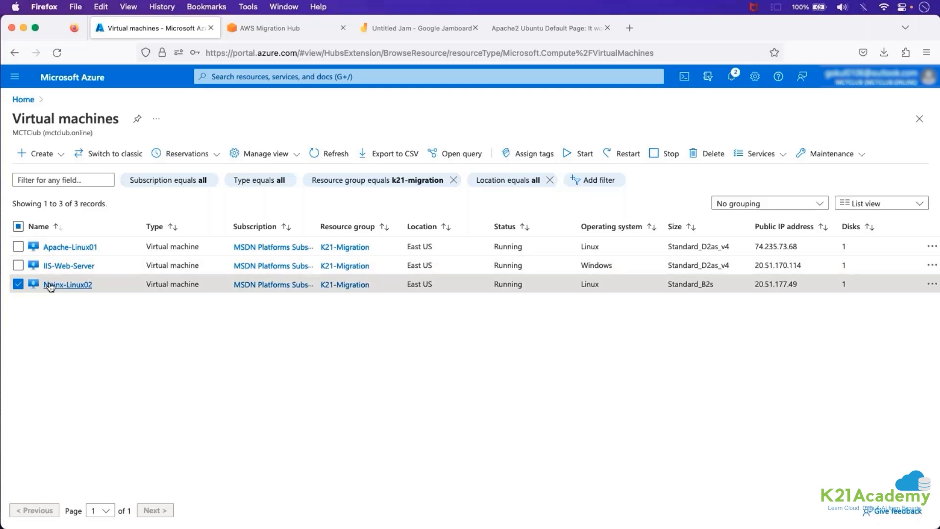
pyautogui.moveTo(99, 288); pyautogui.dragTo(45, 285)
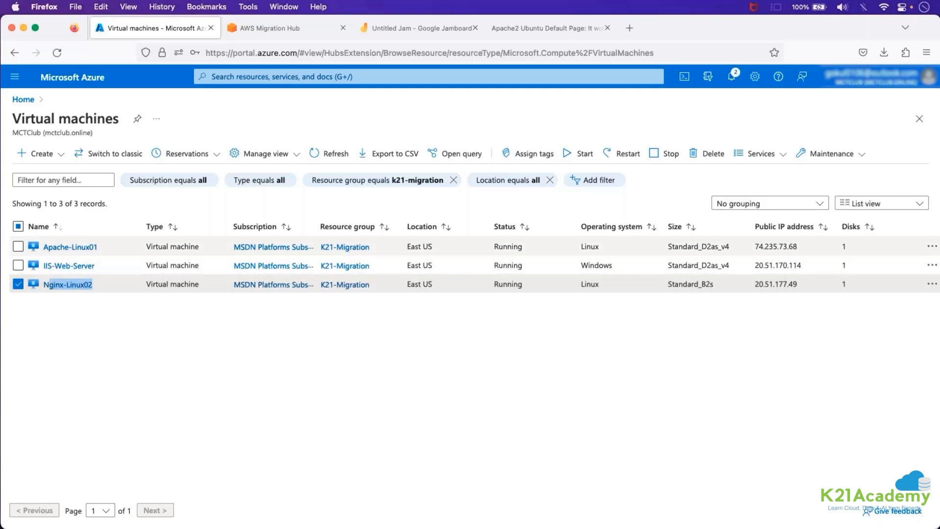
pyautogui.click(293, 36)
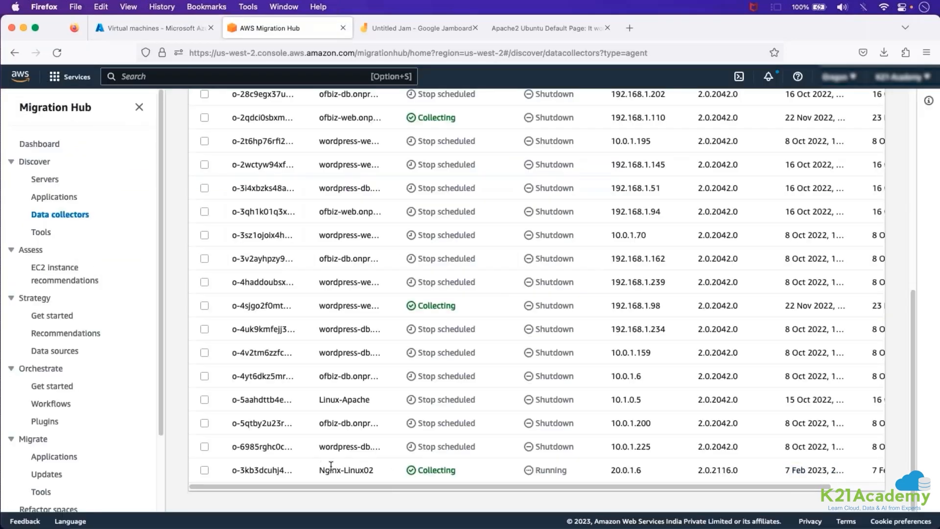
pyautogui.doubleClick(551, 470)
# Return to the Azure virtual machines list and open the overview of Apache-Linux01.
pyautogui.click(155, 31)
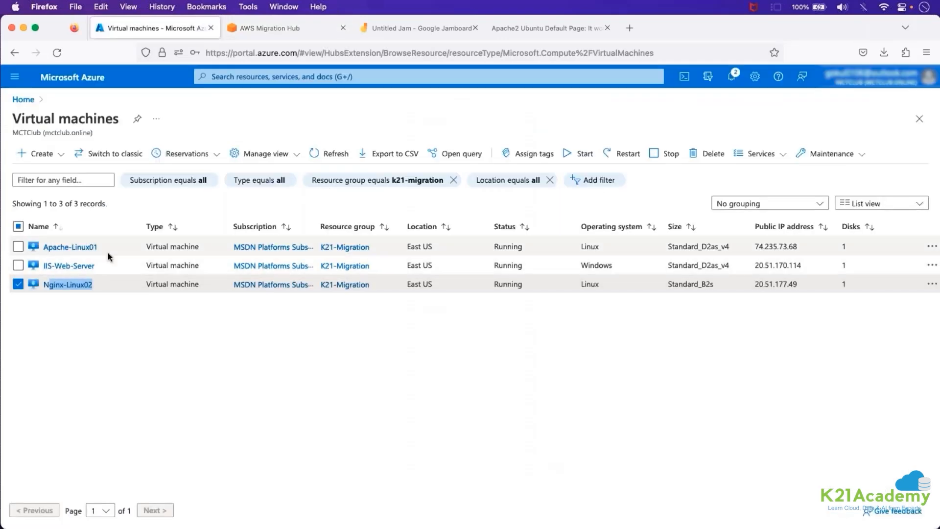
pyautogui.moveTo(108, 252); pyautogui.dragTo(43, 251)
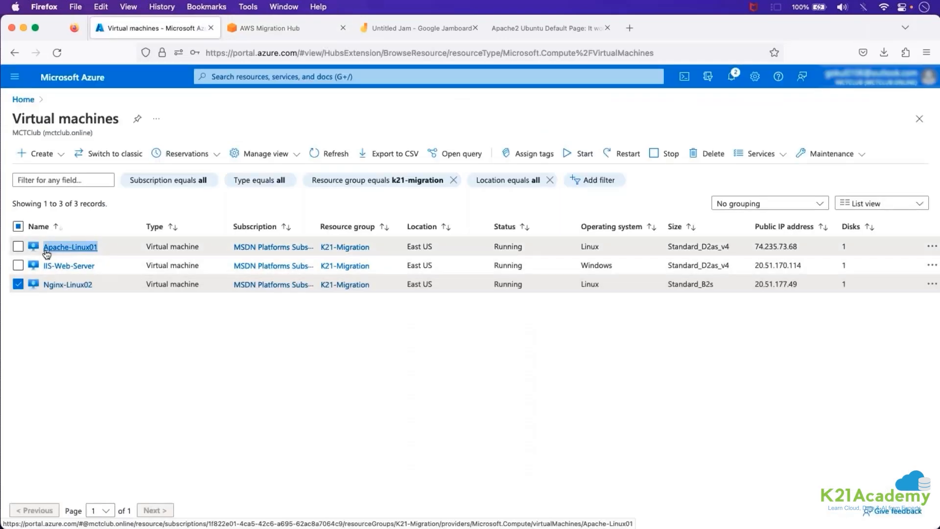
pyautogui.click(84, 252)
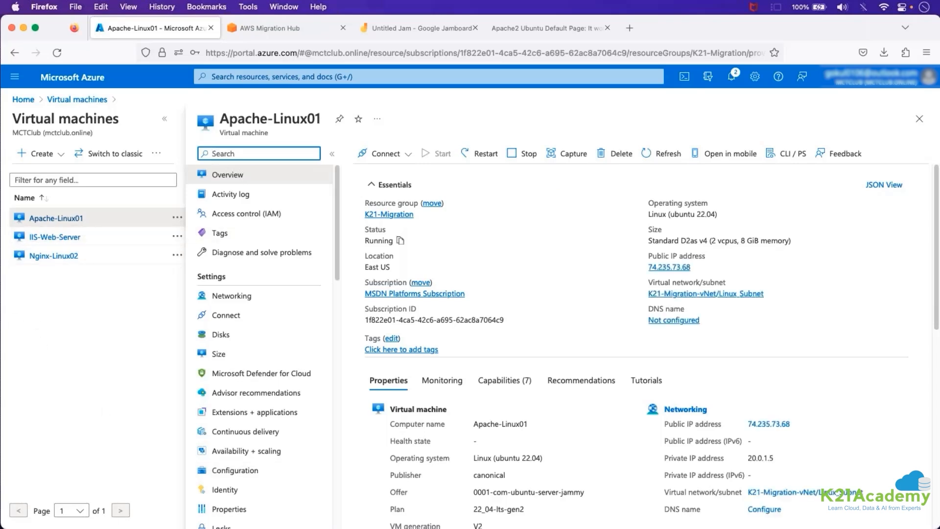
# Copy Apache-Linux01's public IP address and switch to the Microsoft Remote Desktop session.
pyautogui.click(697, 267)
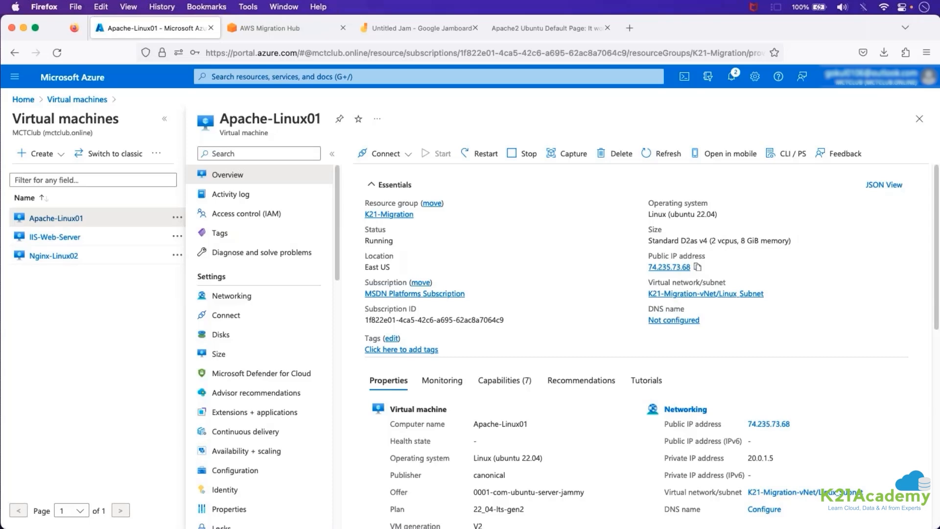
pyautogui.press('super+Tab')
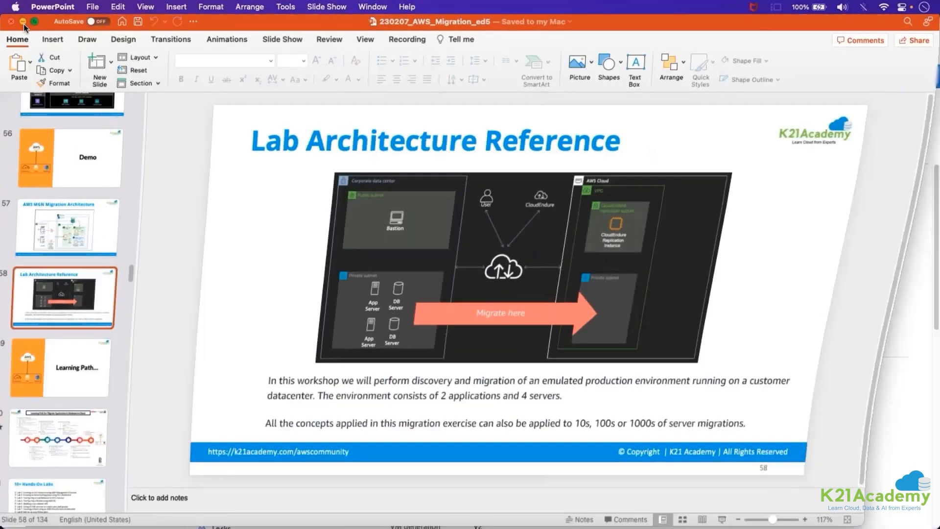
pyautogui.click(23, 24)
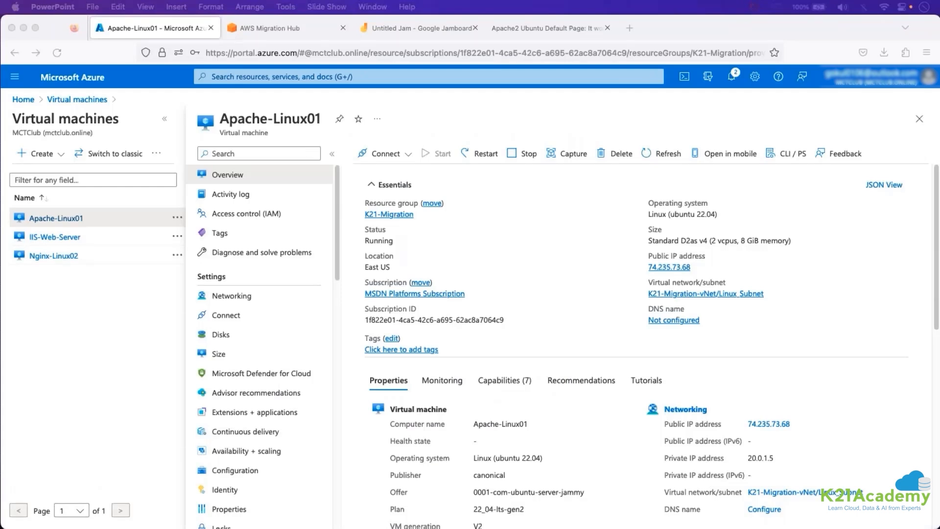
pyautogui.press('super+Tab')
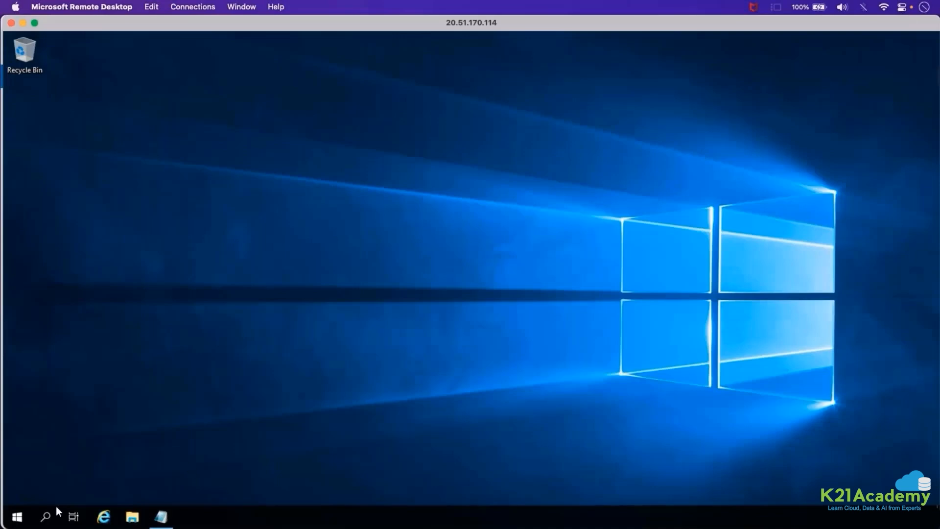
# Launch PuTTY, open an SSH connection to 74.235.73.68 on port 22 and accept the server's host key.
pyautogui.click(16, 516)
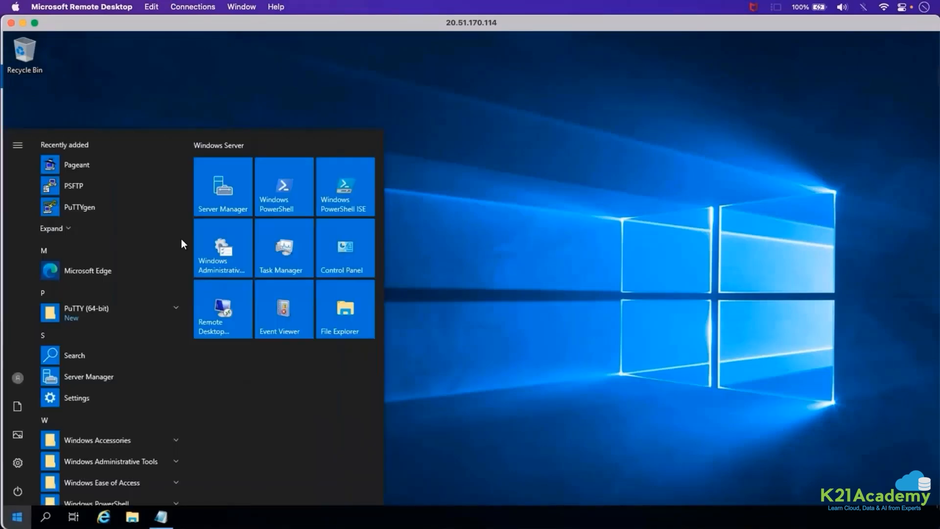
pyautogui.click(87, 220)
pyautogui.click(84, 226)
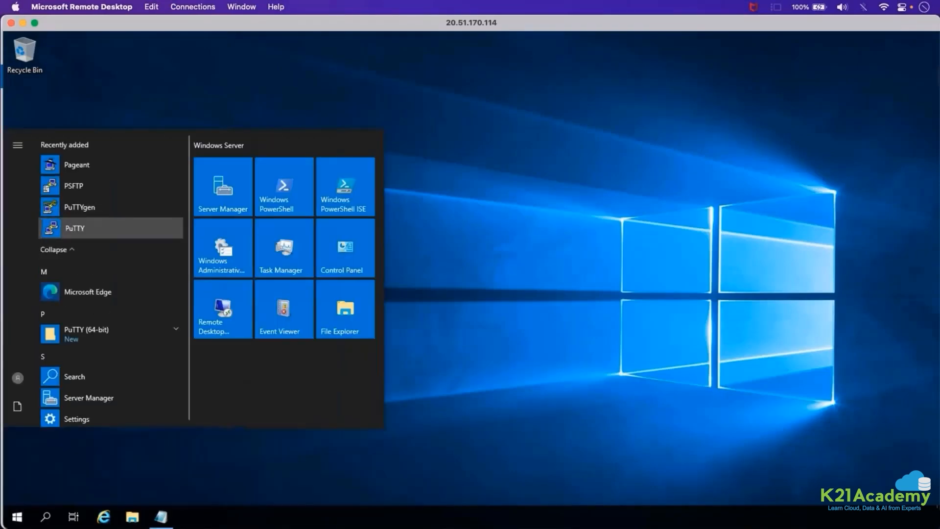
pyautogui.rightClick(488, 219)
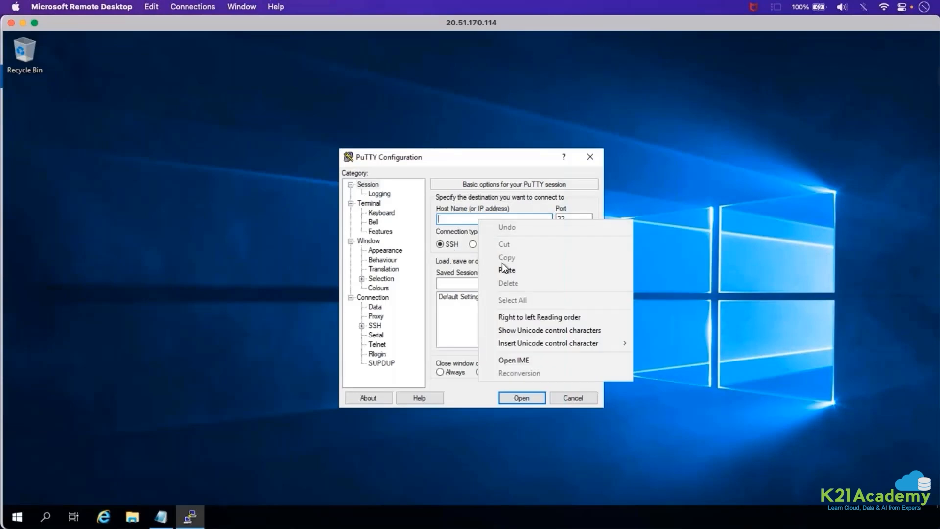
pyautogui.click(501, 266)
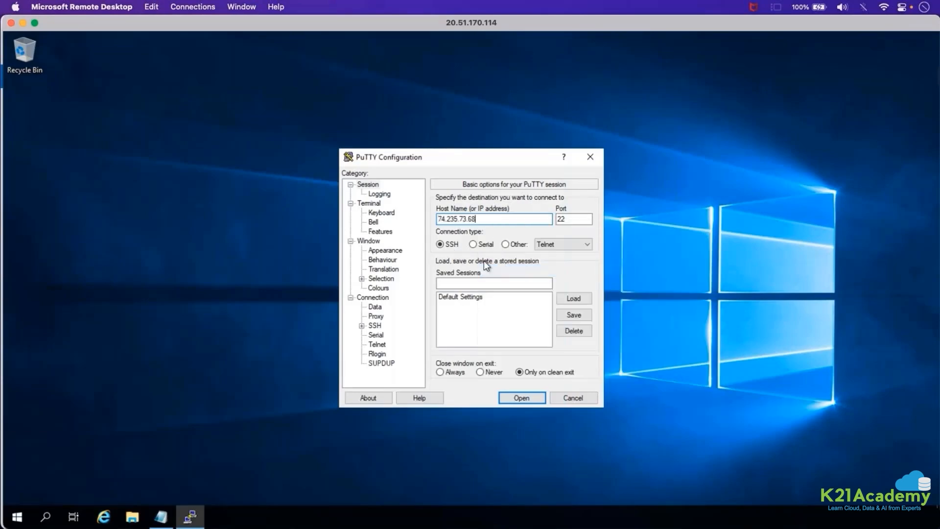
pyautogui.click(513, 398)
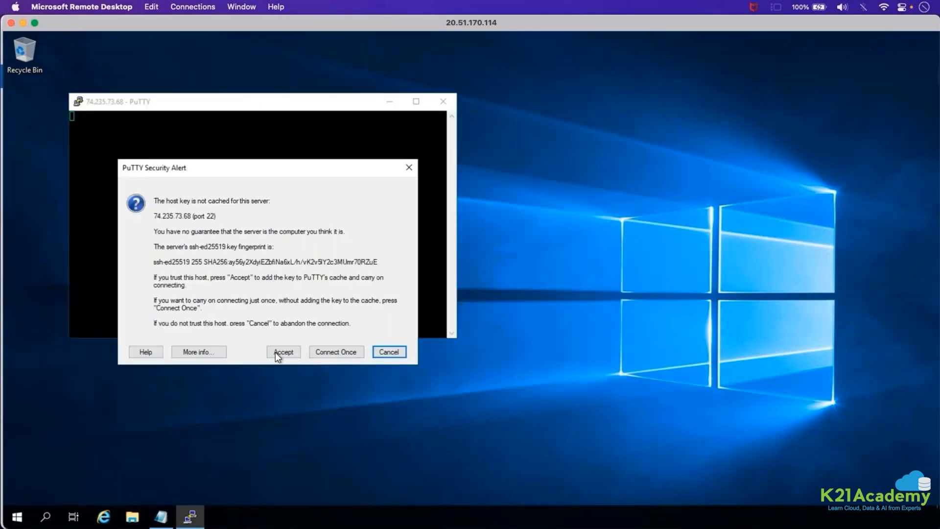
pyautogui.click(277, 354)
# Log in to Apache-Linux01 with the account's username and password, clear the terminal and highlight the shell prompt.
pyautogui.write('gokul')
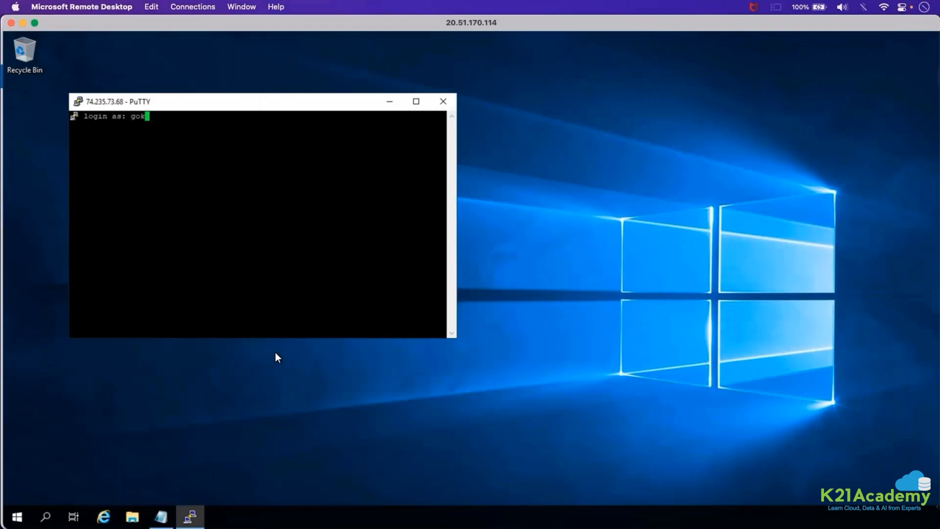
pyautogui.press('Return')
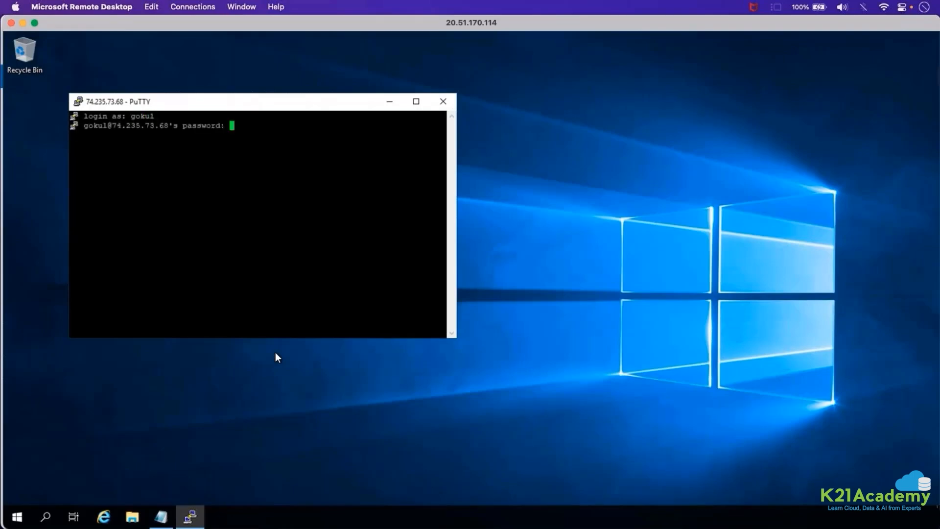
pyautogui.press('Return')
pyautogui.hotkey('ctrl', 'l')
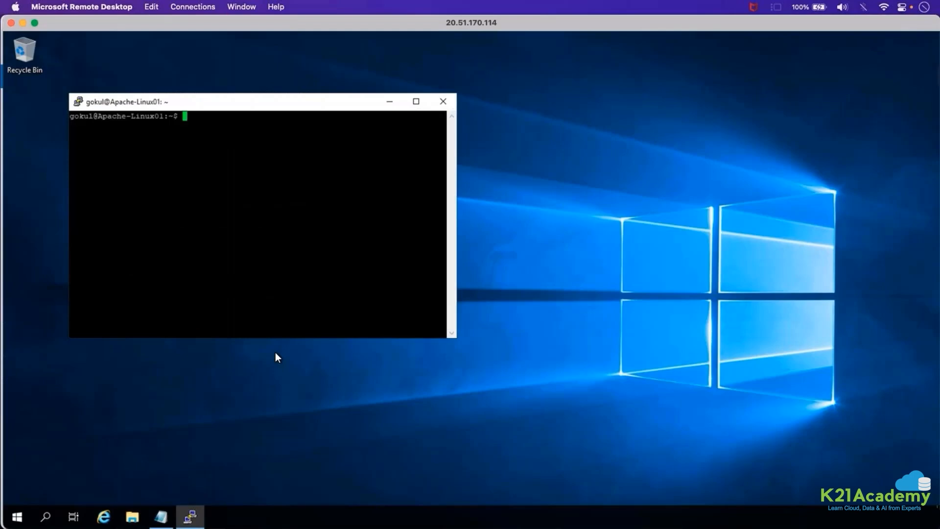
pyautogui.tripleClick(145, 115)
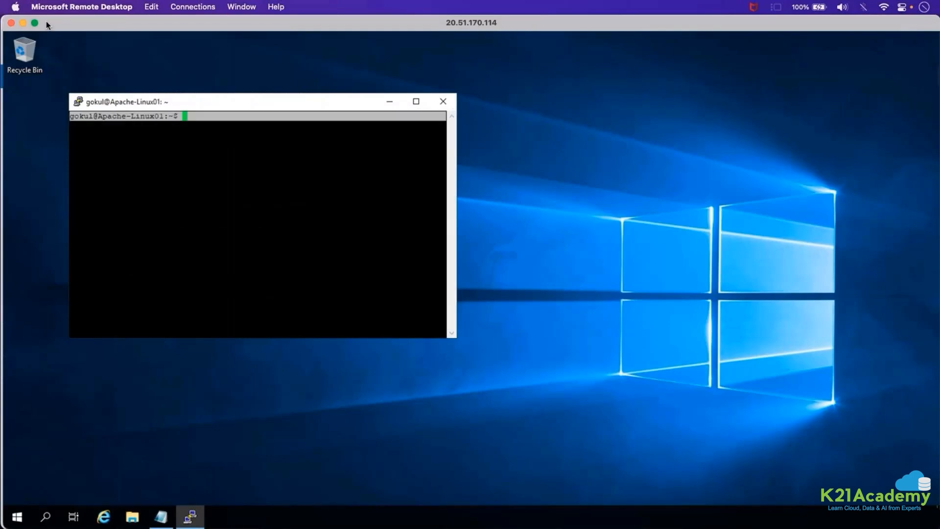
# Return to AWS Migration Hub in Firefox and check the discovery agents list for the Linux servers.
pyautogui.click(22, 22)
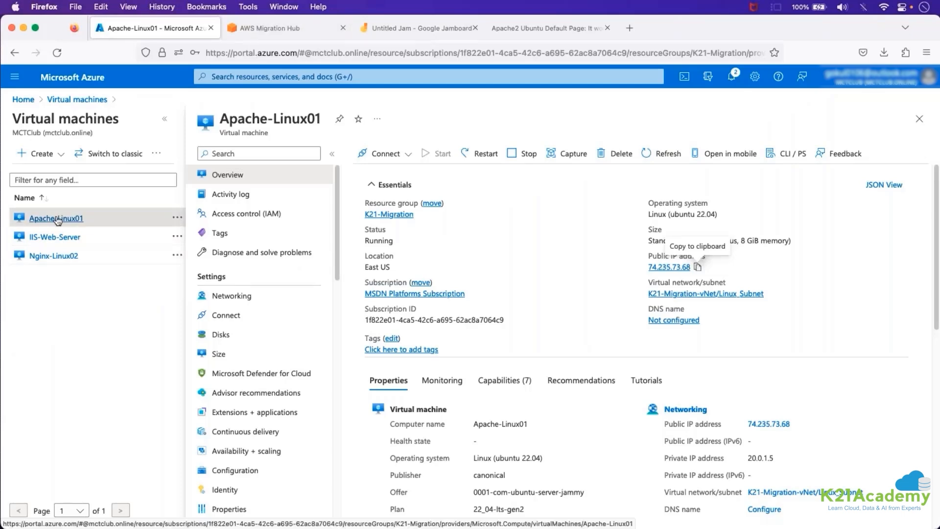
pyautogui.click(263, 28)
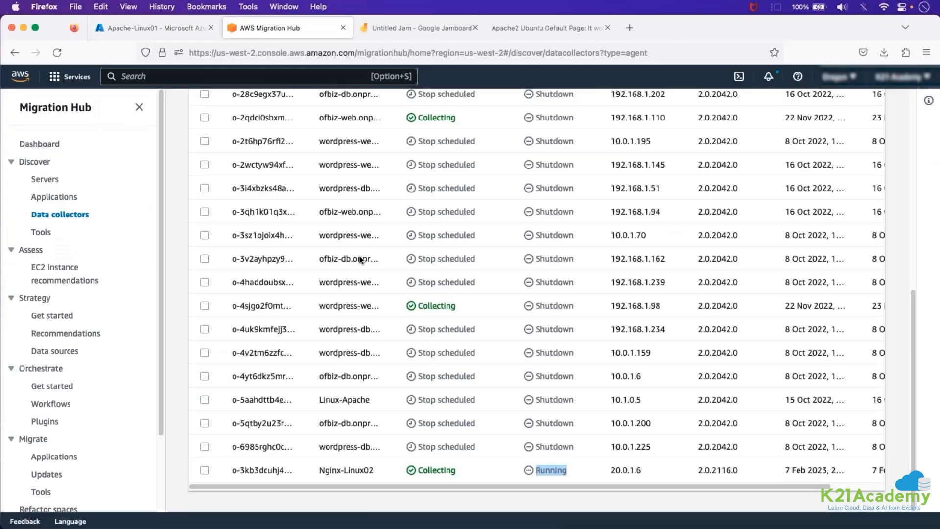
pyautogui.click(410, 429)
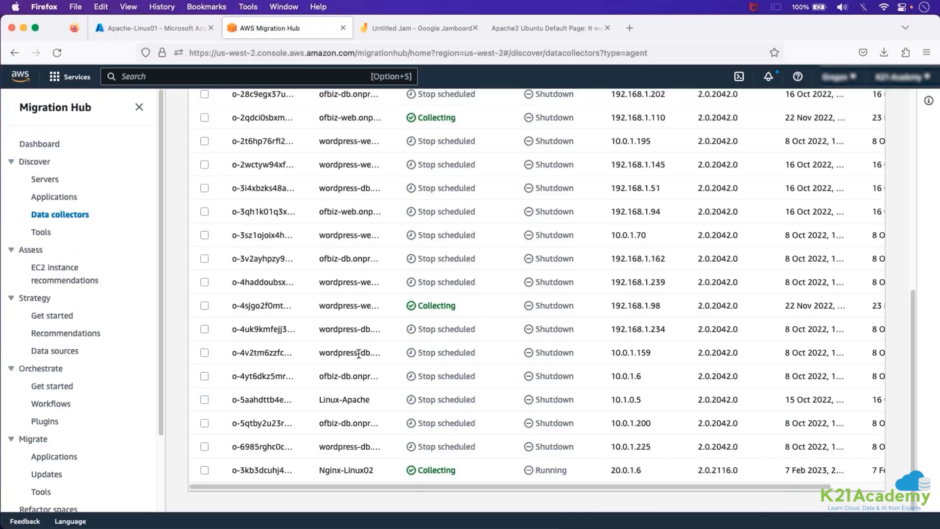
# Open the discovery tools and display the AWS Discovery Agent's download command for the Linux CLI.
pyautogui.click(46, 231)
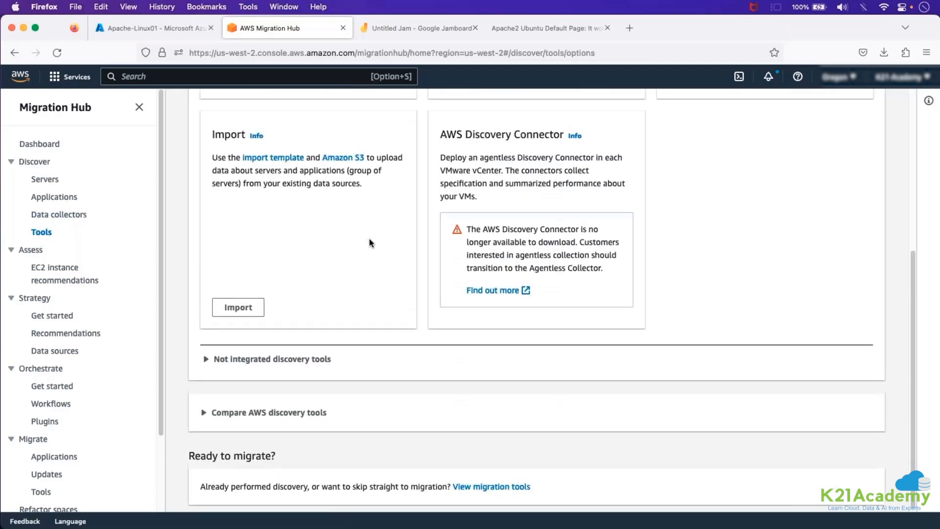
pyautogui.scroll(4, 369, 239)
pyautogui.moveTo(448, 186); pyautogui.dragTo(525, 185)
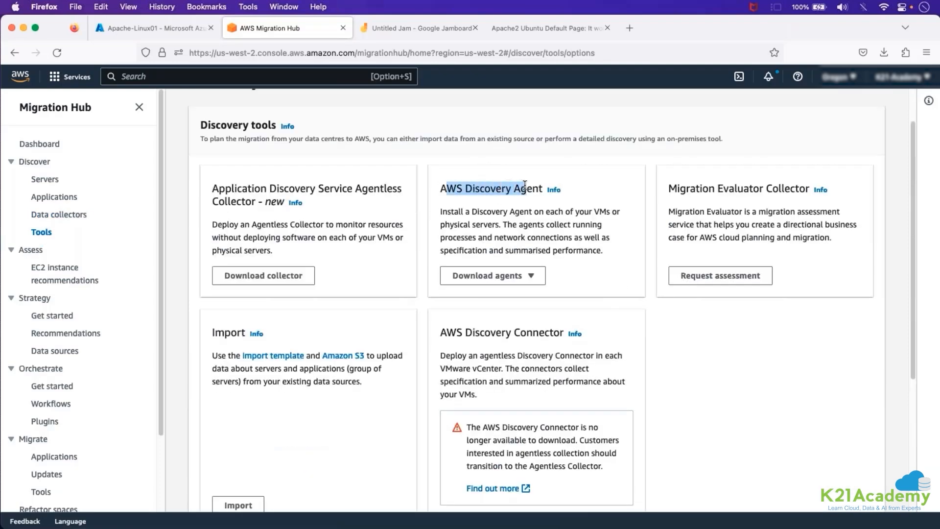
pyautogui.click(528, 276)
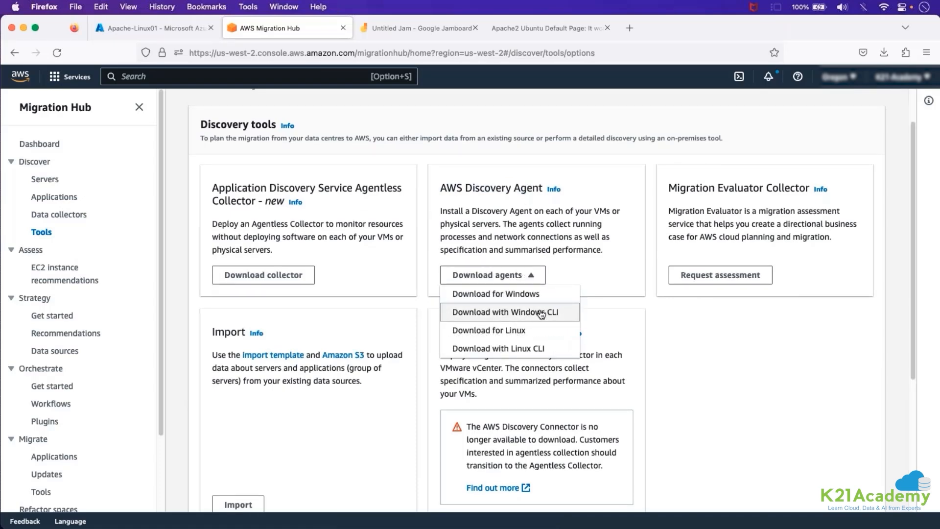
pyautogui.scroll(-1, 532, 313)
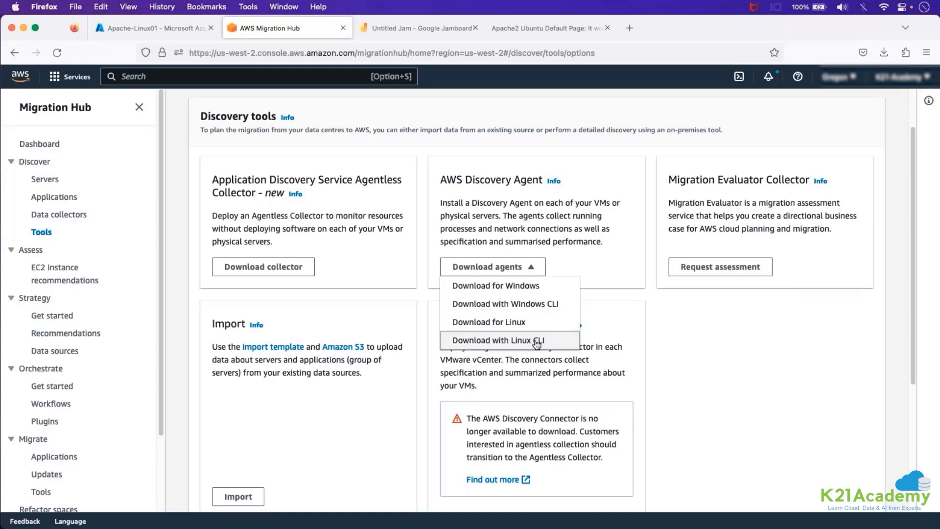
pyautogui.click(537, 345)
# Copy the complete Linux agent download and install command, then close its dialog.
pyautogui.moveTo(357, 357); pyautogui.dragTo(316, 293)
pyautogui.hotkey('ctrl', 'c')
pyautogui.rightClick(355, 316)
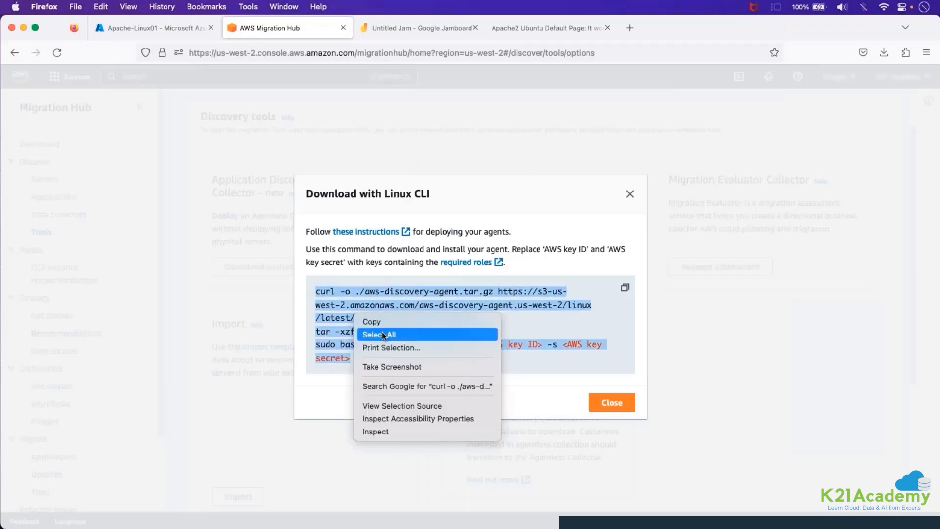
pyautogui.click(375, 322)
pyautogui.click(608, 402)
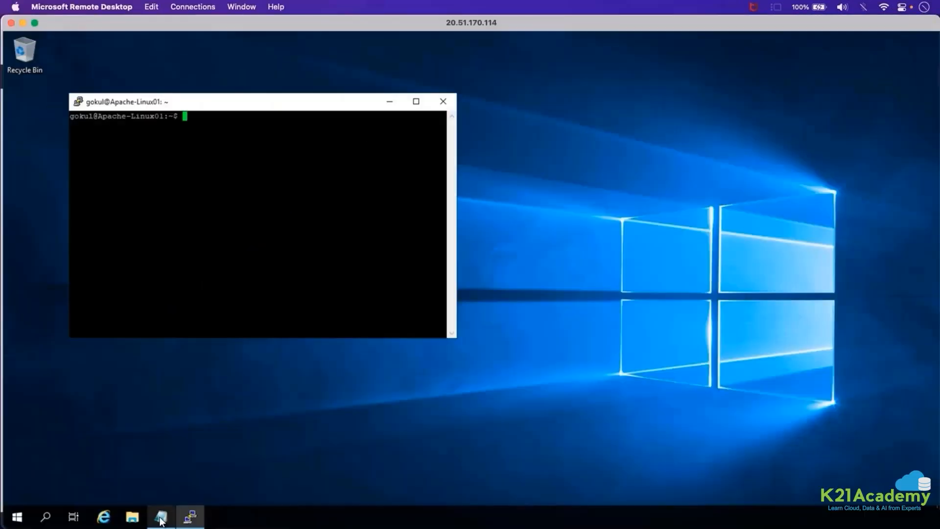
# Switch to Notepad in the remote desktop session and paste the copied agent commands below the existing ones.
pyautogui.hotkey('alt', 'Tab')
pyautogui.click(611, 214)
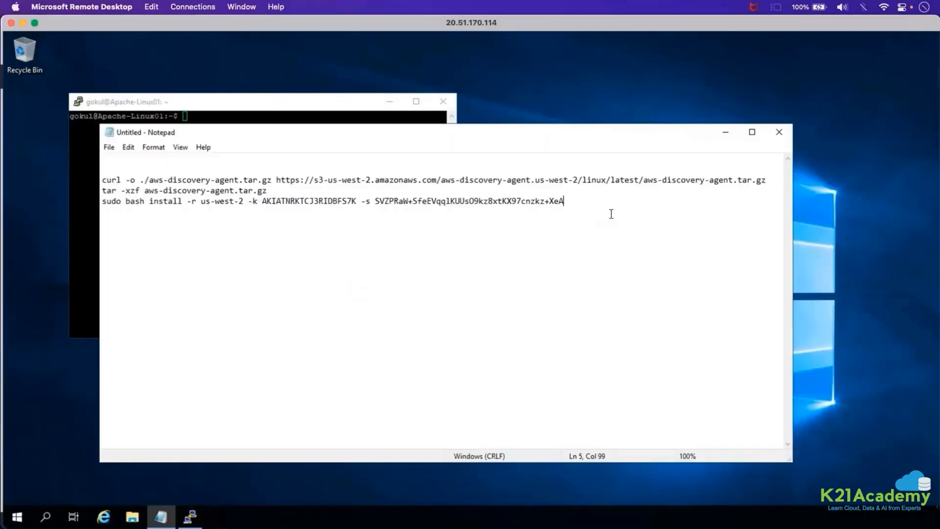
pyautogui.press('Return')
pyautogui.click(572, 201)
pyautogui.hotkey('ctrl', 'v')
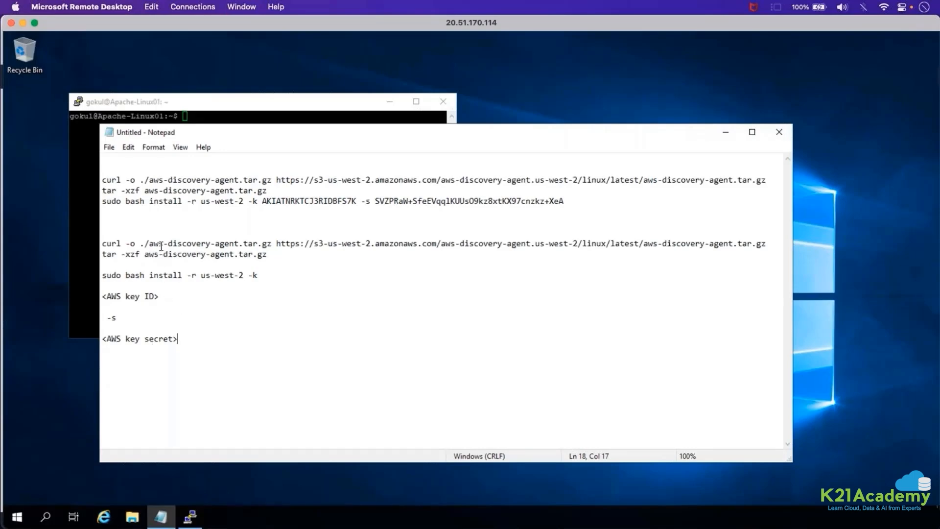
# Examine the curl, tar and install commands in Notepad, highlighting their key parts and the filled-in AWS key secret.
pyautogui.doubleClick(118, 243)
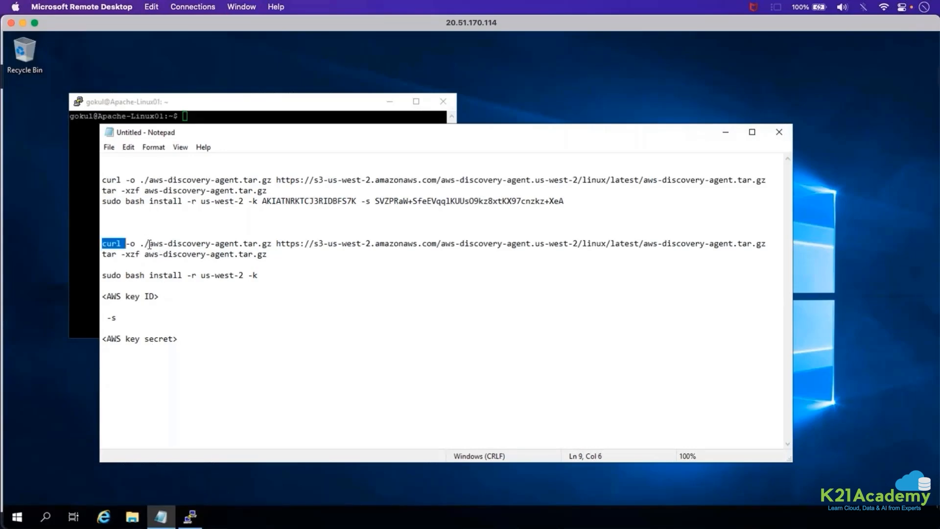
pyautogui.doubleClick(106, 257)
pyautogui.doubleClick(259, 253)
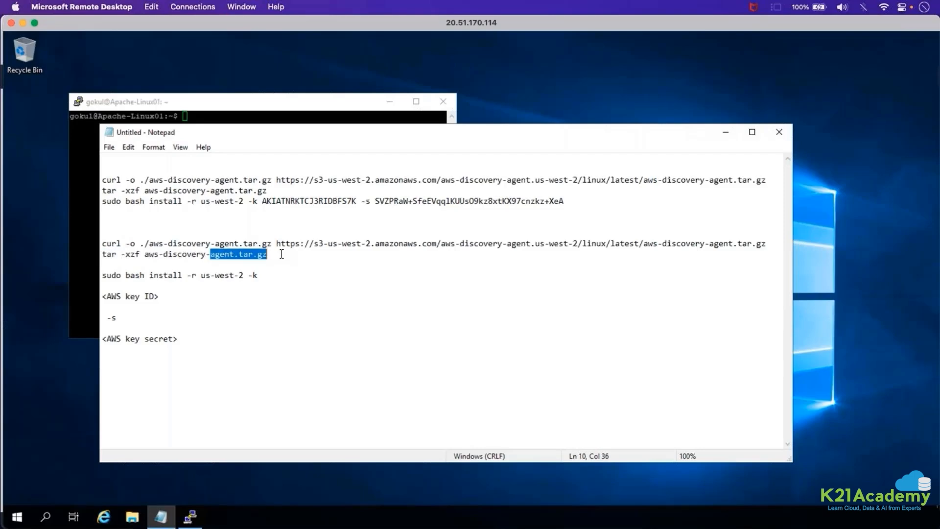
pyautogui.click(282, 253)
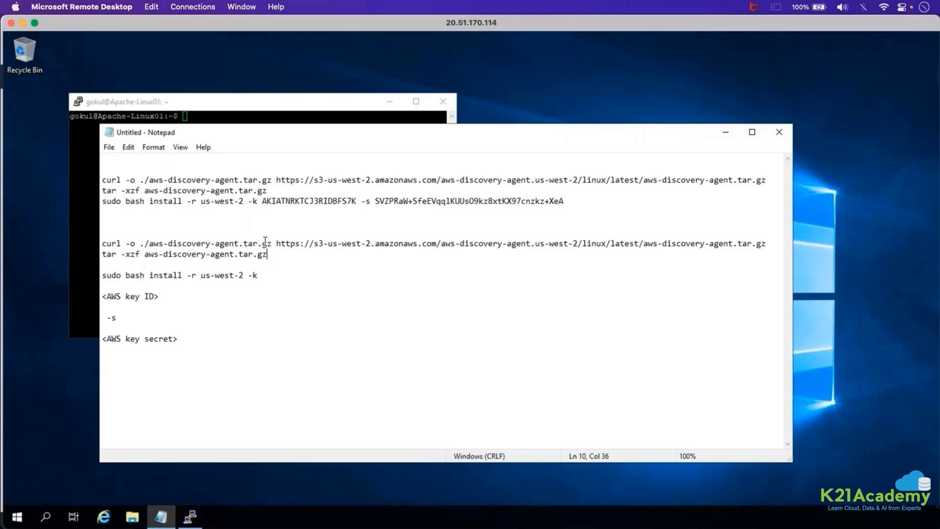
pyautogui.doubleClick(265, 242)
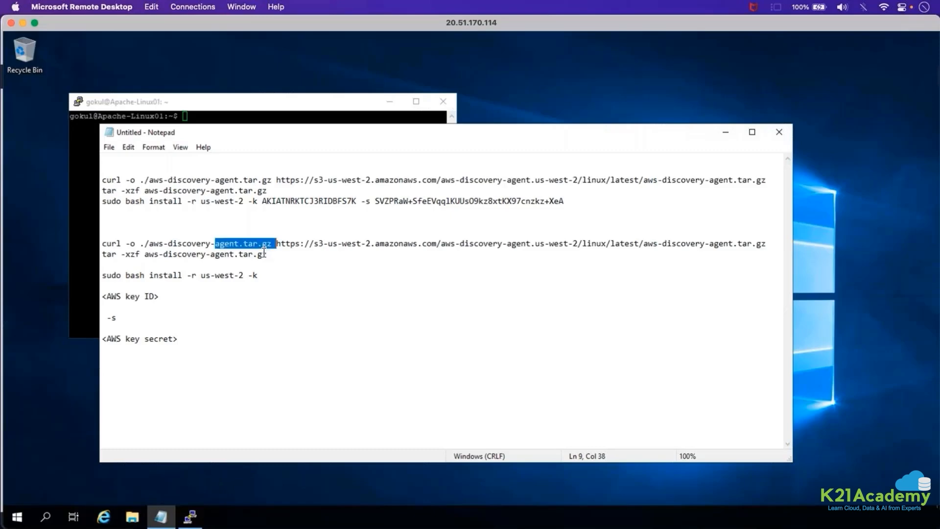
pyautogui.click(113, 242)
pyautogui.doubleClick(108, 255)
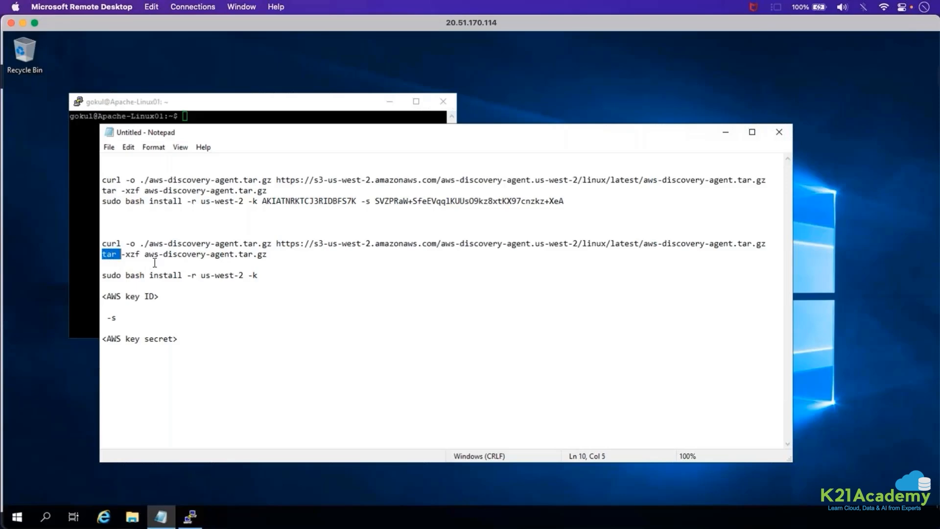
pyautogui.doubleClick(203, 276)
pyautogui.doubleClick(303, 192)
pyautogui.moveTo(408, 200); pyautogui.dragTo(545, 201)
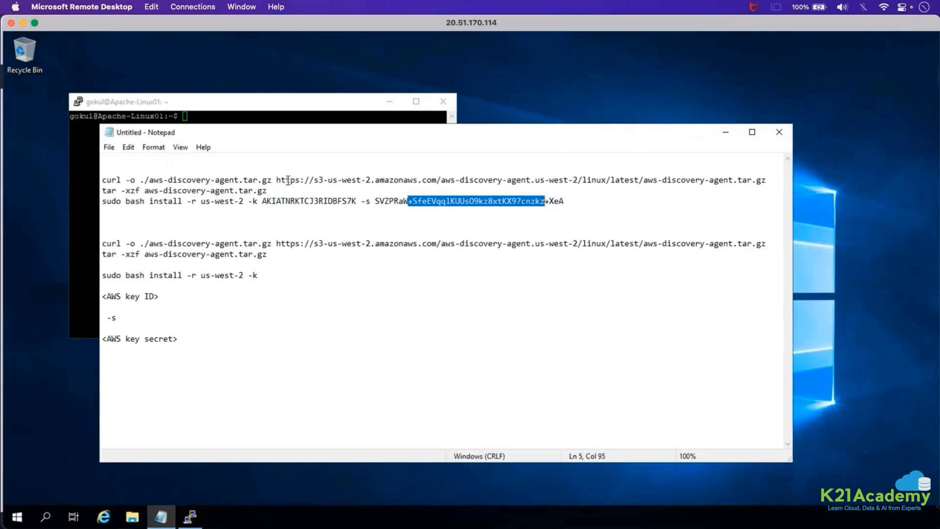
# Return to Migration Hub's discovery tools and highlight the AWS Discovery Agent heading.
pyautogui.click(22, 23)
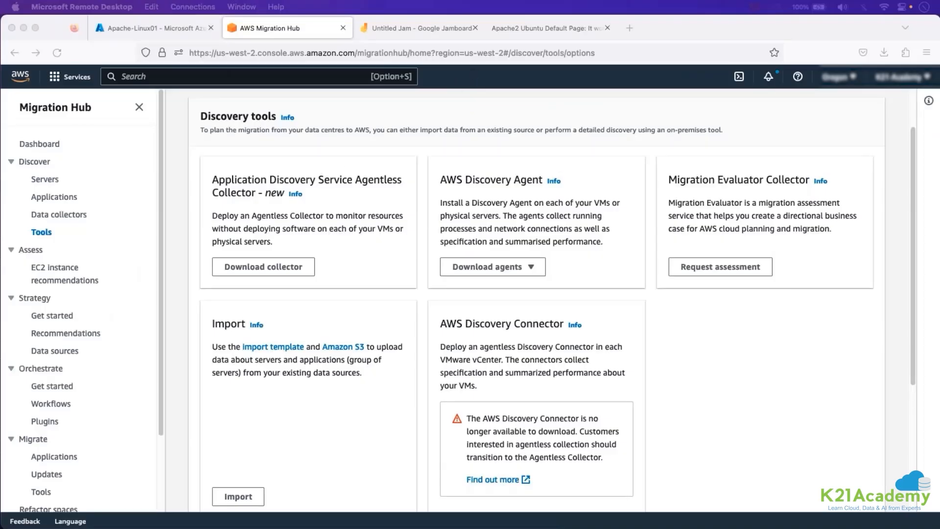
pyautogui.click(453, 182)
pyautogui.tripleClick(453, 181)
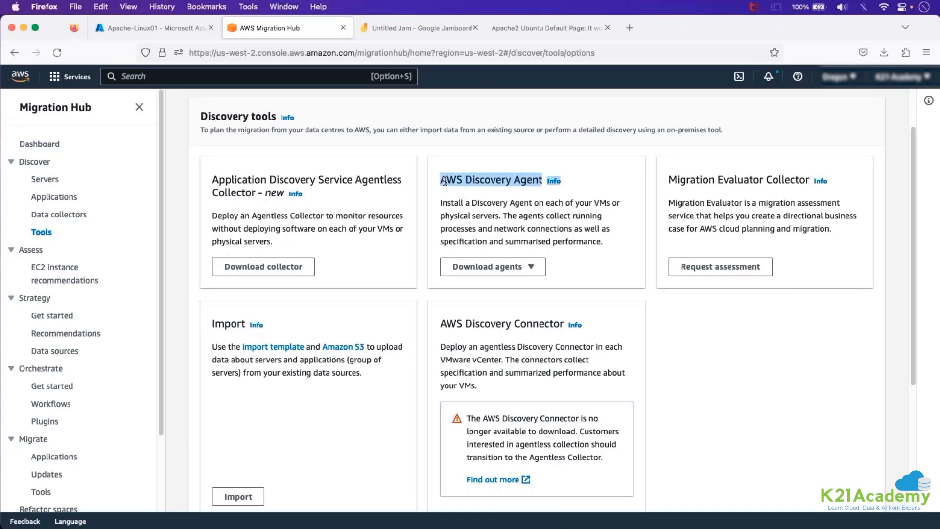
# Switch to the TextEdit notes and find the saved AWS access keys for ADS User, MGNUser and K21 Admin.
pyautogui.press('super+Tab')
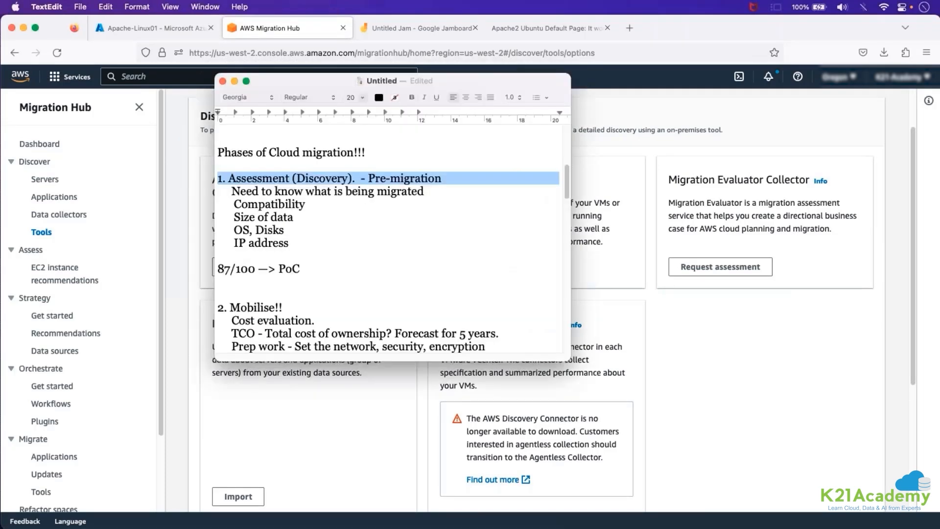
pyautogui.scroll(10, 354, 249)
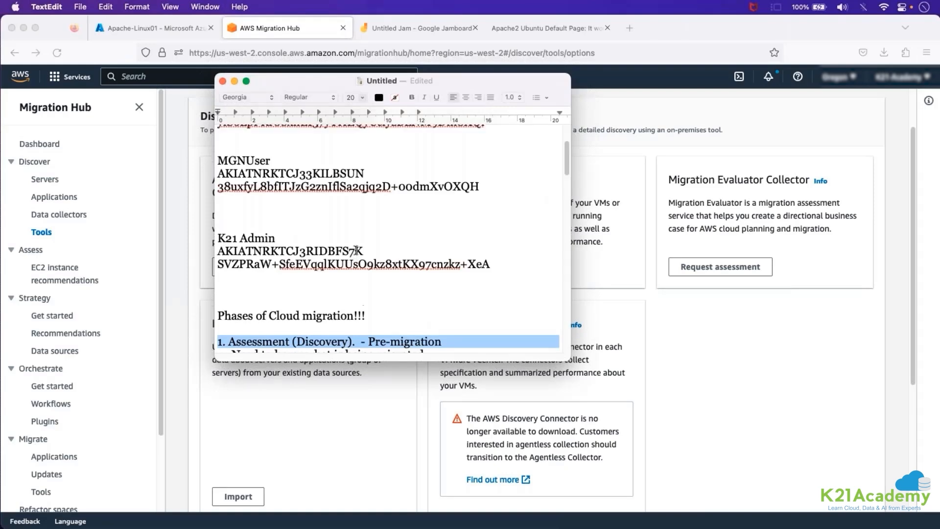
pyautogui.scroll(-2, 352, 203)
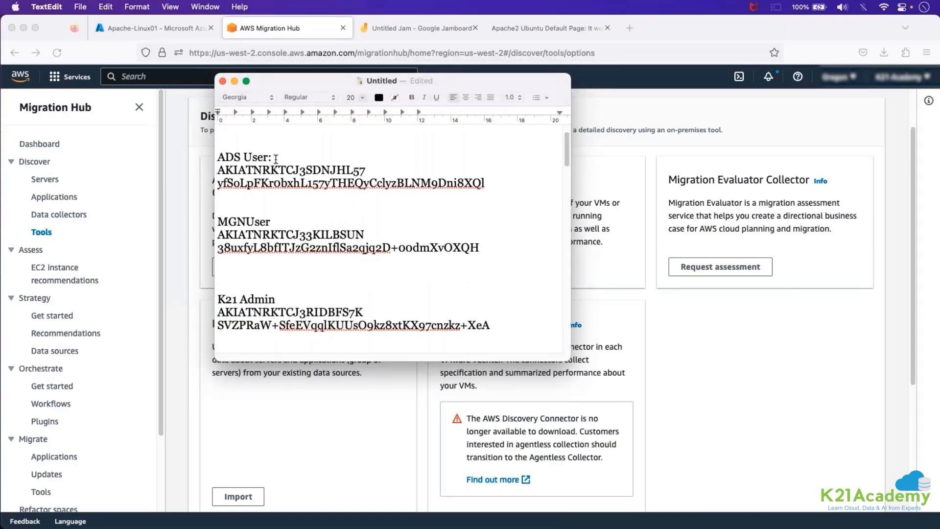
# Highlight the saved ADS User and MGNUser access keys and secrets in the TextEdit notes.
pyautogui.moveTo(277, 158); pyautogui.dragTo(354, 183)
pyautogui.click(226, 170)
pyautogui.moveTo(268, 183); pyautogui.dragTo(354, 183)
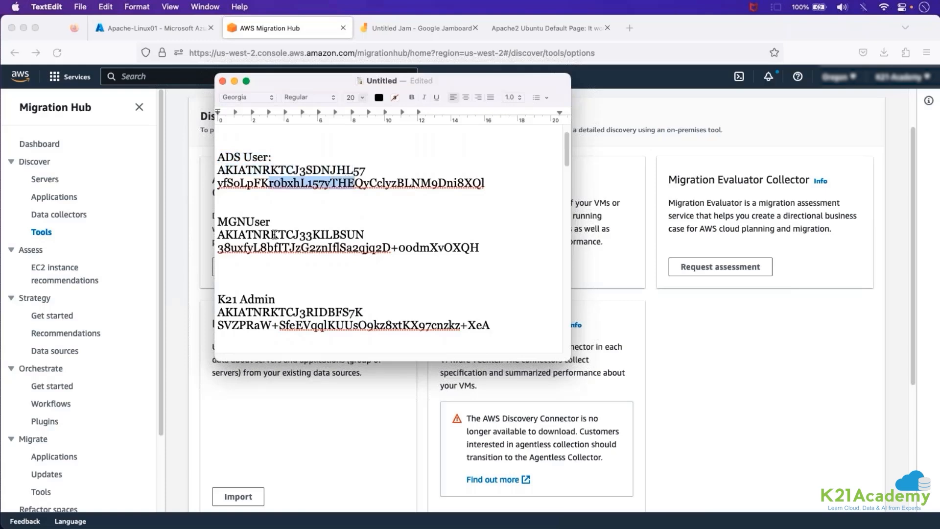
pyautogui.moveTo(280, 223); pyautogui.dragTo(355, 236)
pyautogui.moveTo(278, 246); pyautogui.dragTo(326, 246)
# Examine the K21 Admin entry in the notes, highlighting its access key ID and secret key.
pyautogui.moveTo(277, 300); pyautogui.dragTo(192, 300)
pyautogui.scroll(-2, 294, 298)
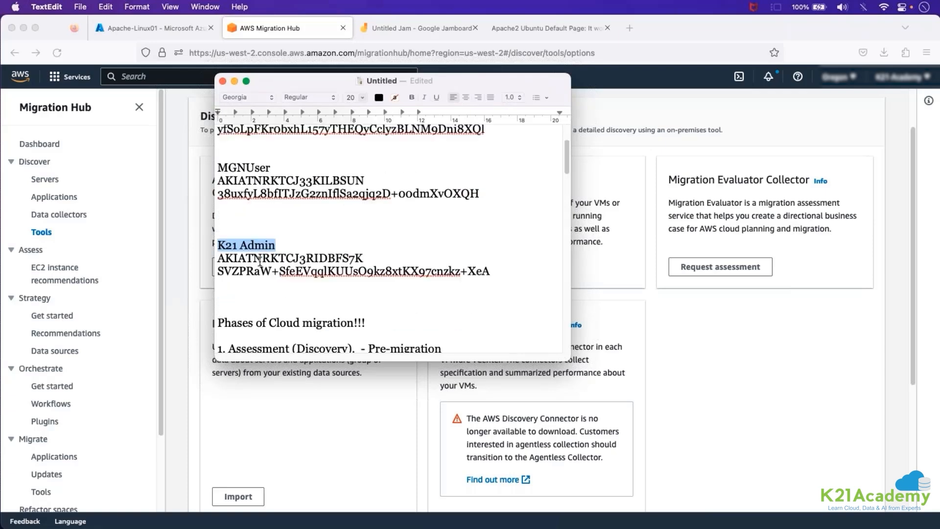
pyautogui.moveTo(255, 271); pyautogui.dragTo(318, 272)
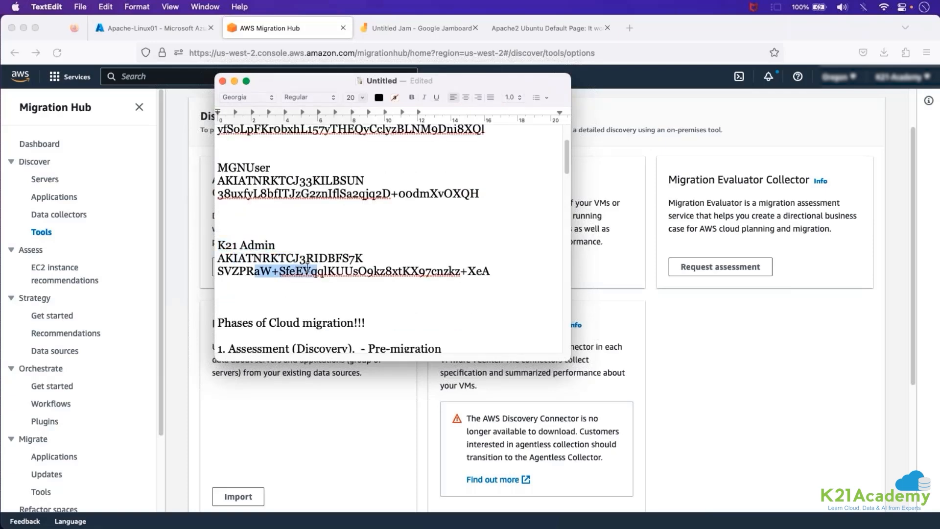
pyautogui.moveTo(499, 277); pyautogui.dragTo(203, 260)
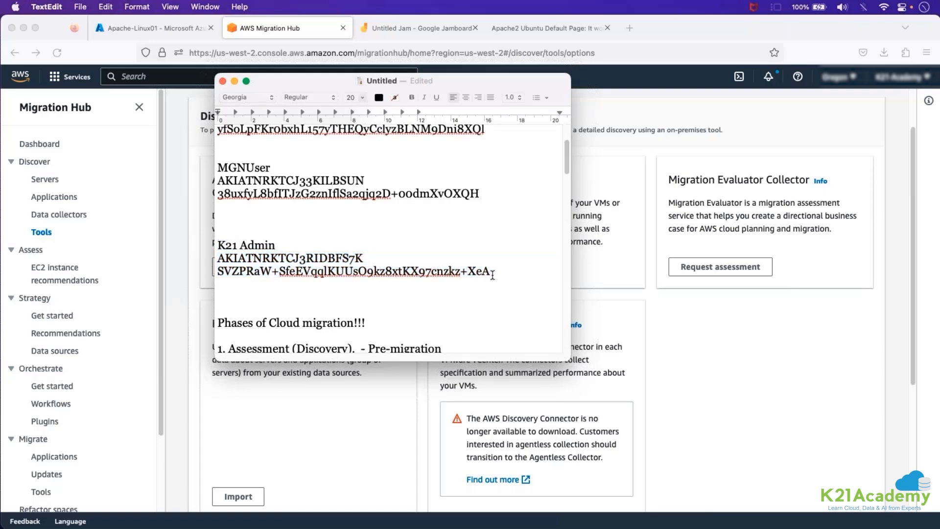
pyautogui.moveTo(490, 273); pyautogui.dragTo(211, 272)
pyautogui.click(254, 272)
pyautogui.moveTo(365, 258); pyautogui.dragTo(206, 260)
pyautogui.moveTo(495, 271); pyautogui.dragTo(148, 268)
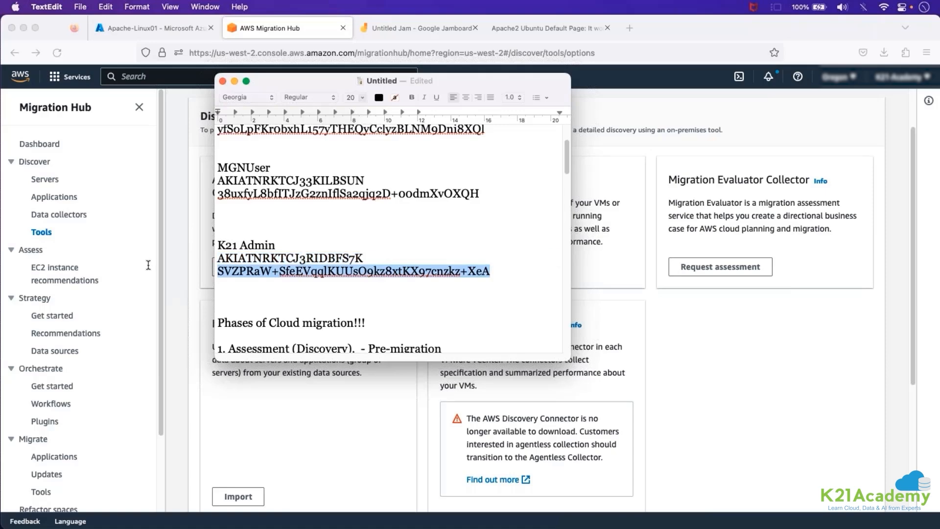
pyautogui.click(279, 247)
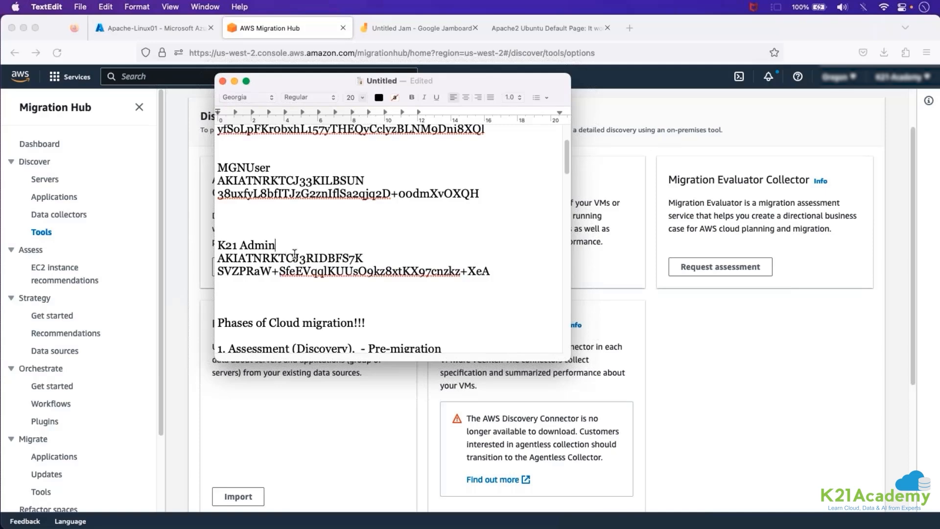
pyautogui.moveTo(492, 272); pyautogui.dragTo(211, 262)
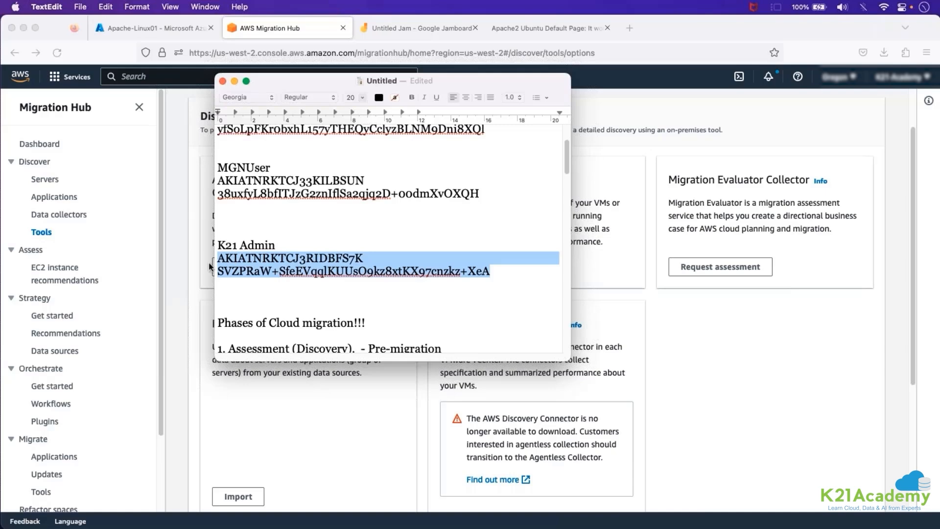
# Switch back to Firefox, search the AWS console for IAM and open its list of users.
pyautogui.click(180, 275)
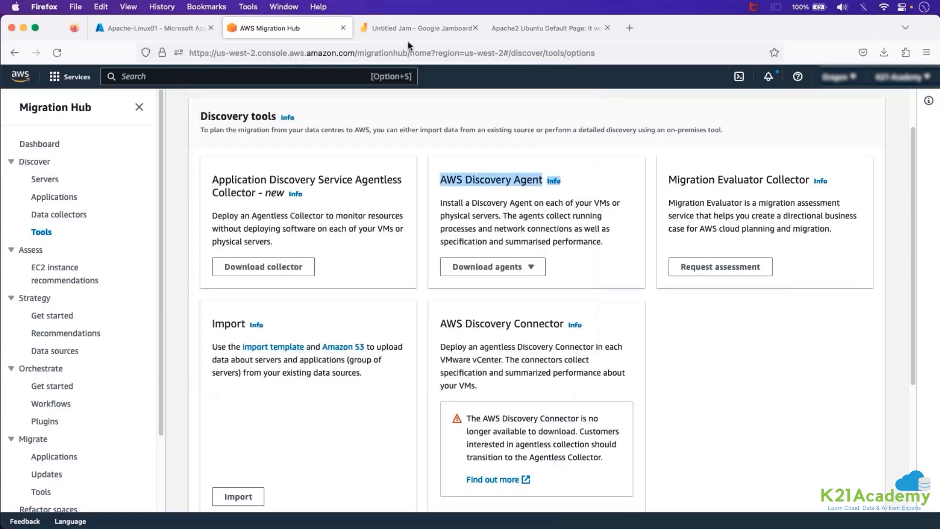
pyautogui.hotkey('alt', 's')
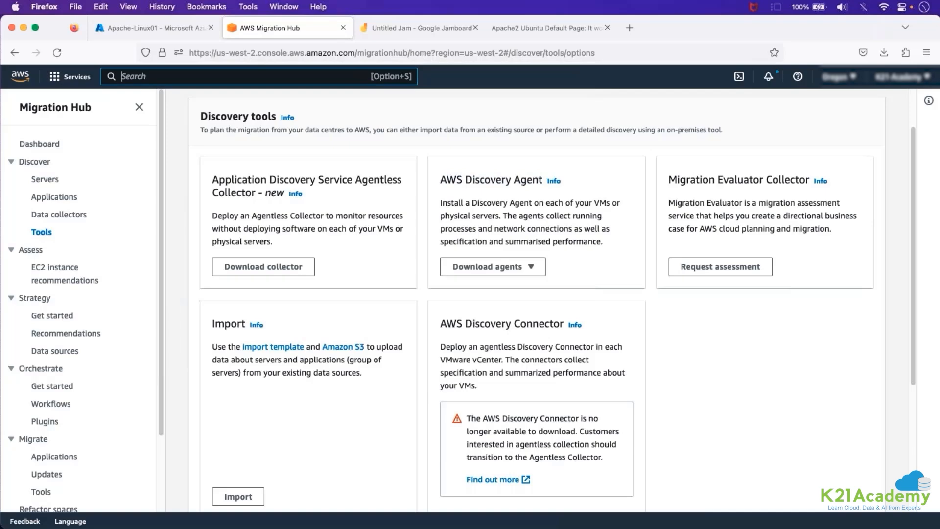
pyautogui.write('iam')
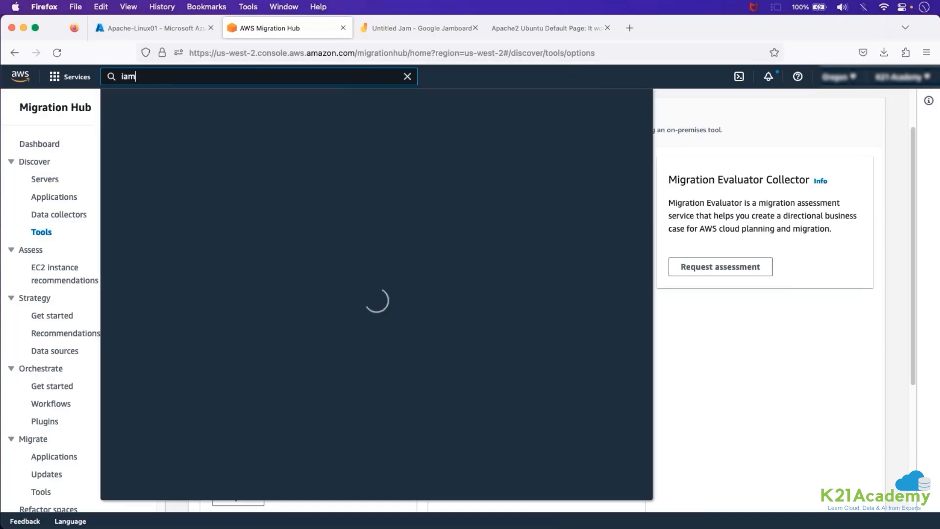
pyautogui.click(294, 177)
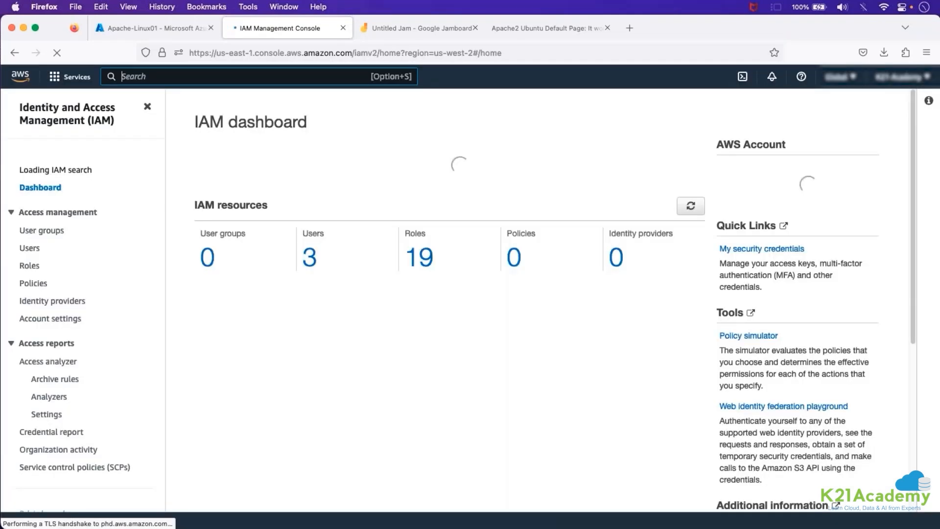
pyautogui.click(32, 255)
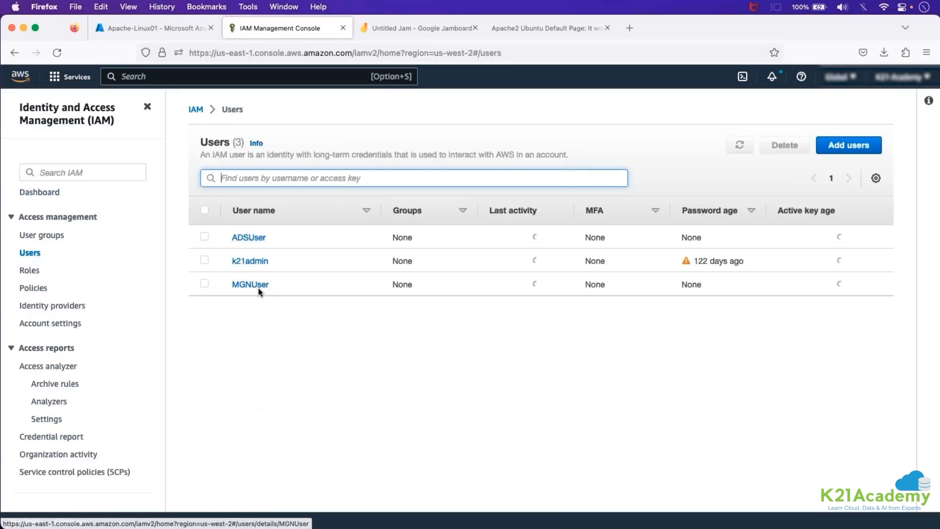
# Open ADSUser's security credentials and highlight the existing access key in the Access keys section.
pyautogui.click(248, 237)
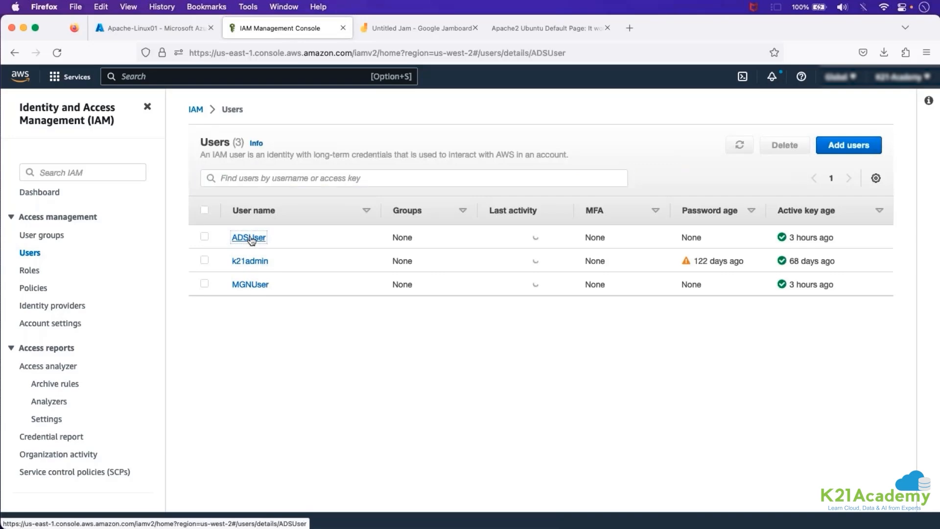
pyautogui.click(416, 330)
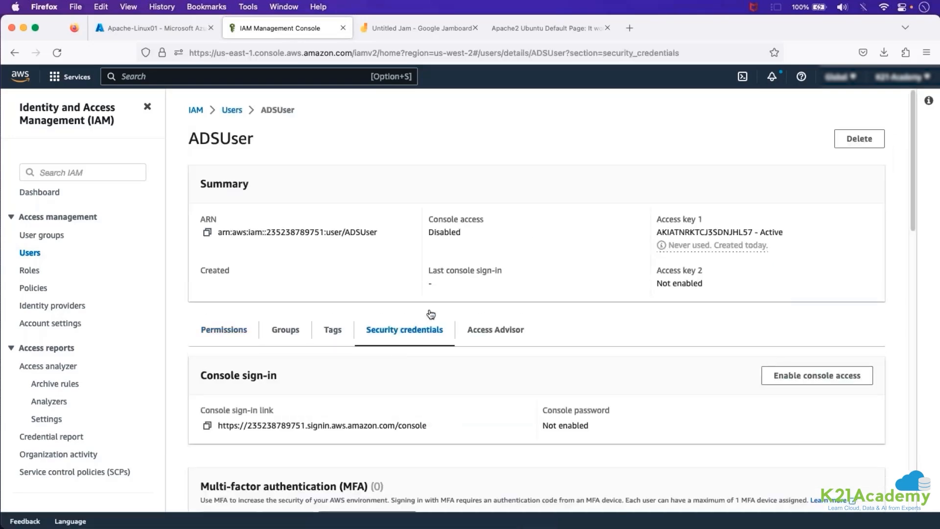
pyautogui.scroll(-10, 524, 277)
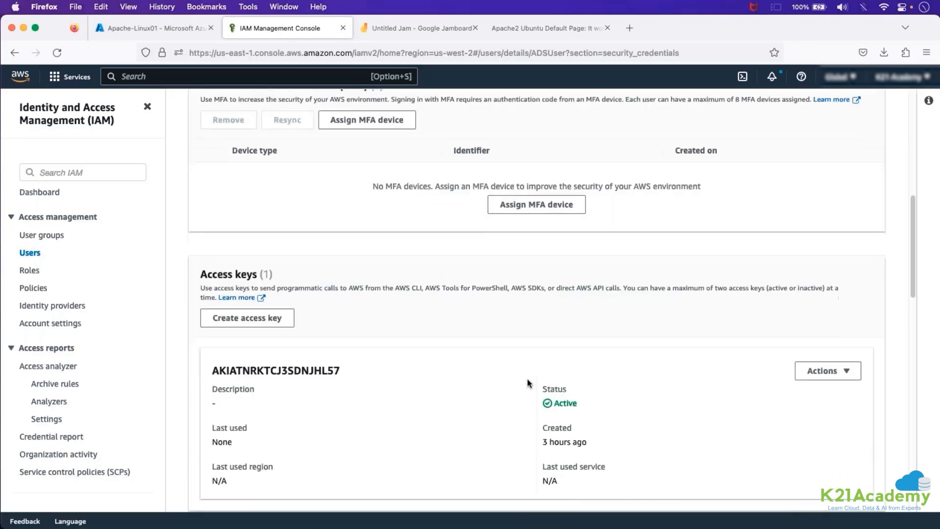
pyautogui.tripleClick(232, 278)
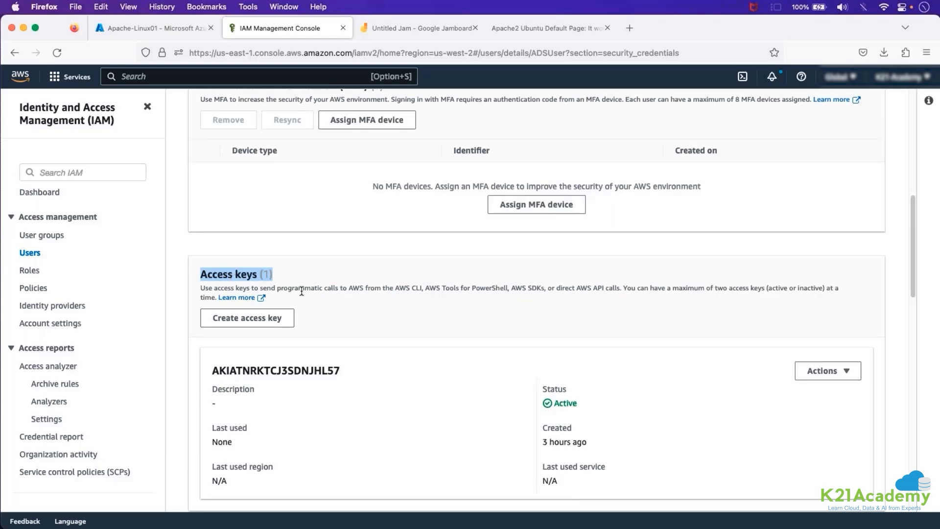
pyautogui.click(263, 386)
pyautogui.doubleClick(263, 371)
# Create a new access key for ADSUser for command-line use, accepting the recommendation notice and leaving the description tag empty.
pyautogui.click(277, 327)
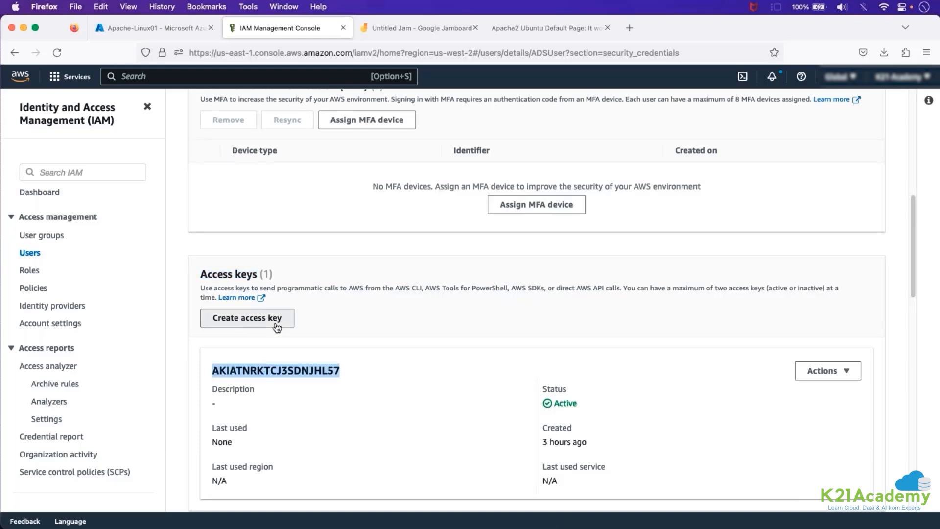
pyautogui.click(265, 222)
pyautogui.scroll(-5, 421, 381)
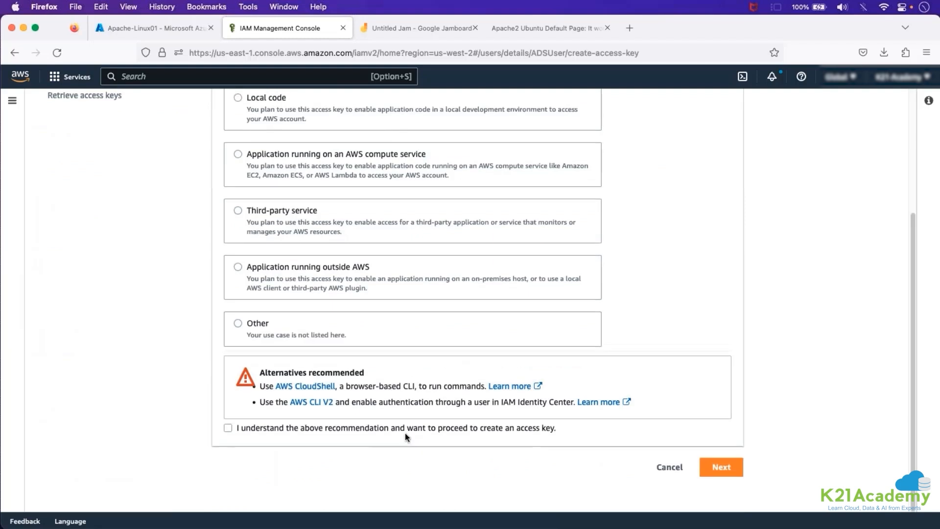
pyautogui.click(406, 429)
pyautogui.click(720, 465)
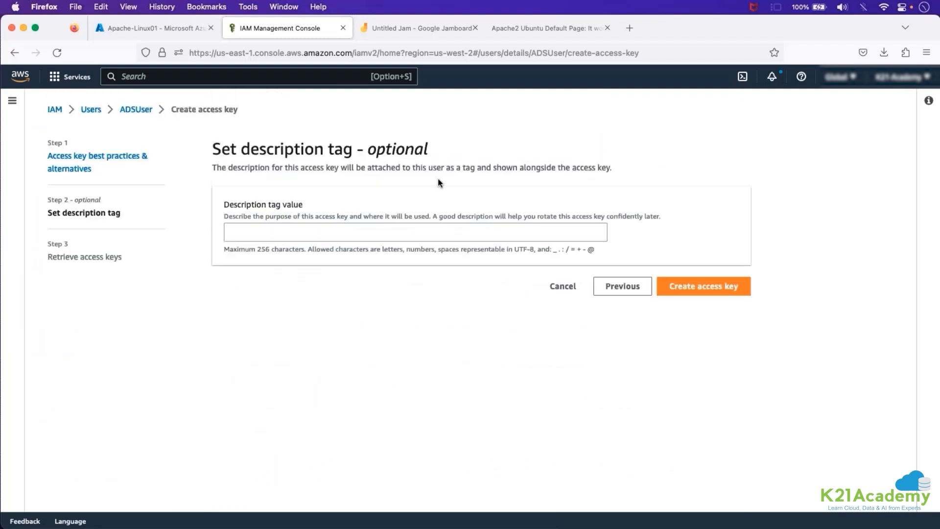
pyautogui.click(683, 286)
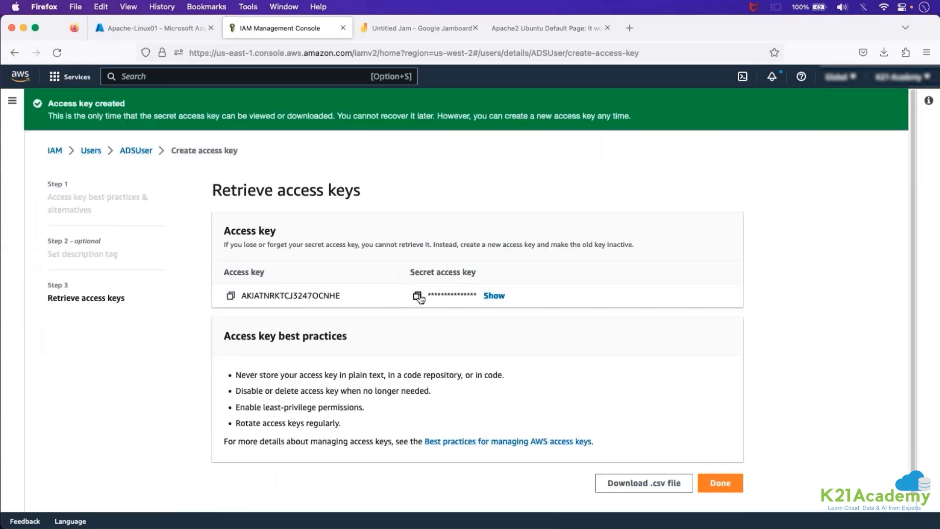
# Reveal the new secret access key and highlight both the access key ID and the secret.
pyautogui.click(490, 296)
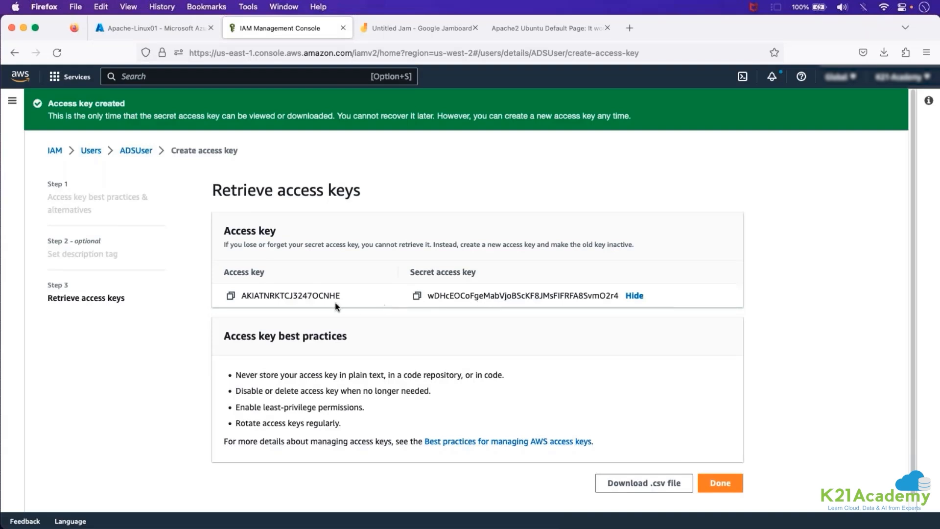
pyautogui.doubleClick(313, 295)
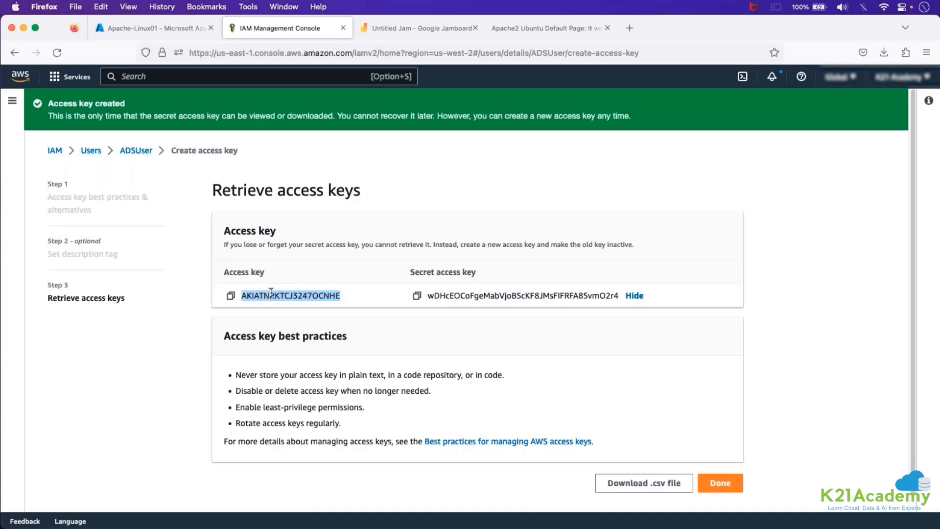
pyautogui.doubleClick(443, 295)
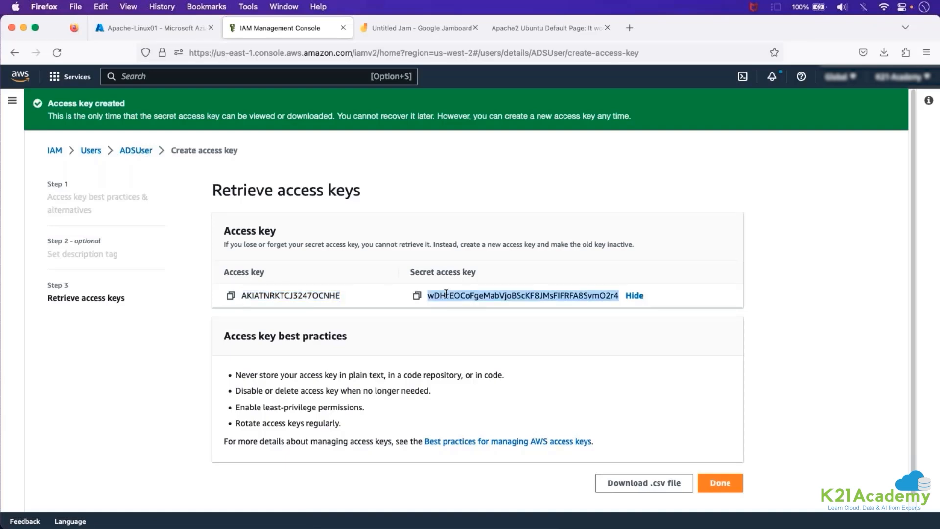
pyautogui.doubleClick(338, 295)
pyautogui.doubleClick(435, 294)
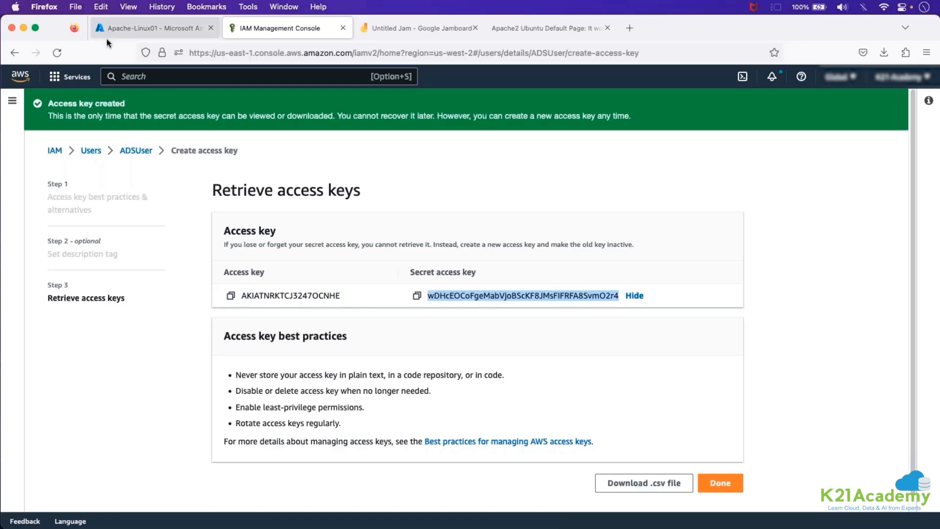
# Switch to Notepad in the remote desktop session and highlight the <AWS key ID> and <AWS key secret> placeholders.
pyautogui.click(22, 30)
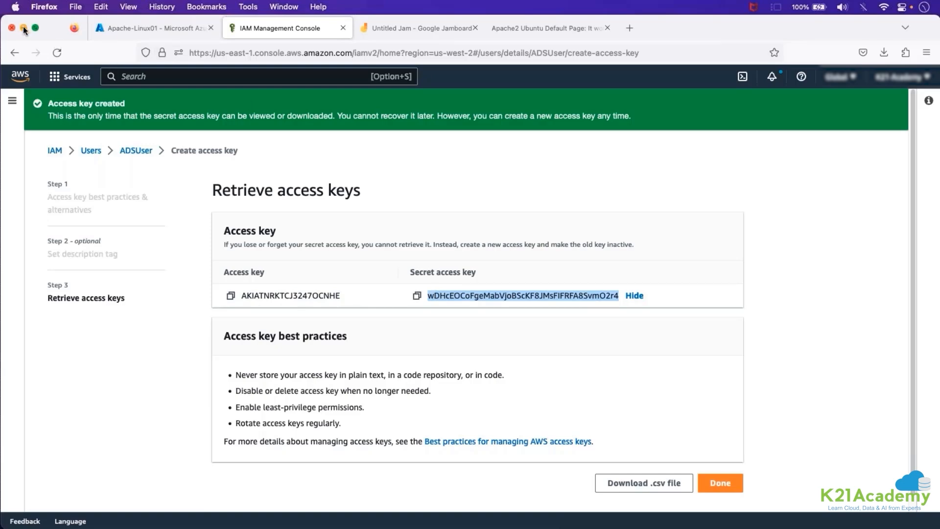
pyautogui.scroll(-10, 415, 328)
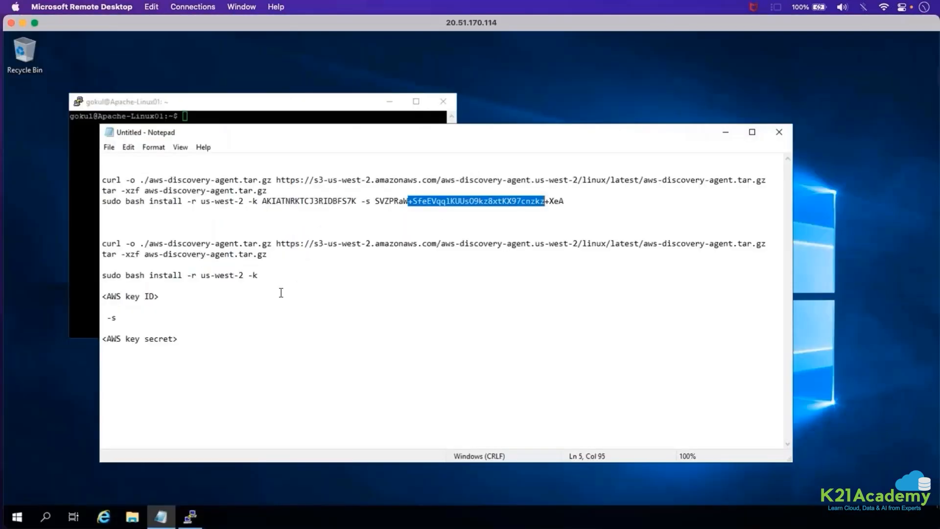
pyautogui.click(265, 327)
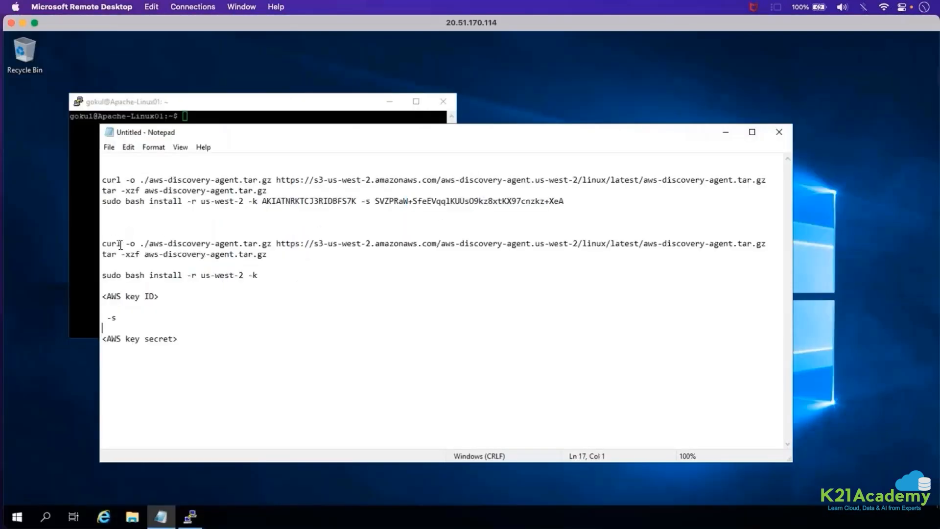
pyautogui.moveTo(102, 244); pyautogui.dragTo(75, 253)
pyautogui.moveTo(262, 275); pyautogui.dragTo(98, 296)
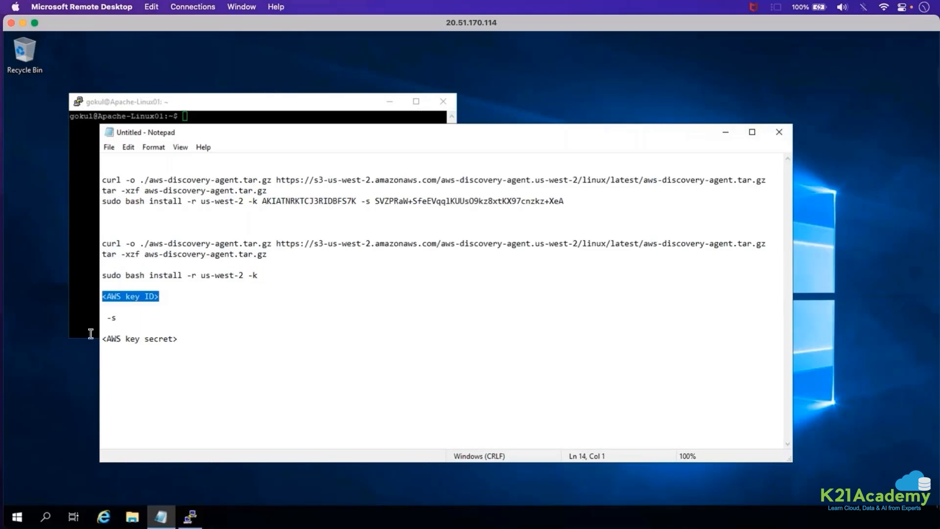
pyautogui.moveTo(178, 339); pyautogui.dragTo(100, 339)
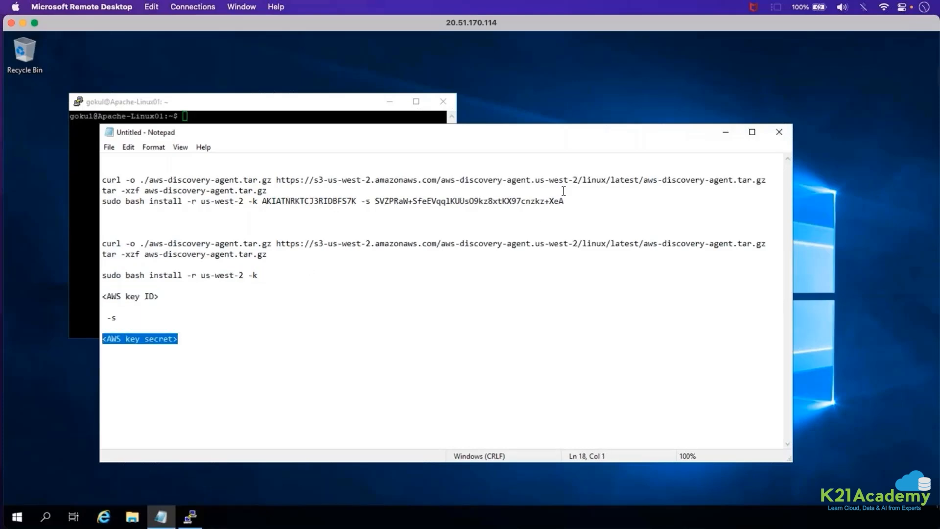
# Examine the filled-in sudo bash install command, highlighting its us-west-2 region, key ID and key secret.
pyautogui.moveTo(564, 201); pyautogui.dragTo(191, 201)
pyautogui.click(130, 189)
pyautogui.hotkey('shift', 'Right')
pyautogui.hotkey('shift', 'Right')
pyautogui.hotkey('shift', 'Right')
pyautogui.hotkey('shift', 'Right')
pyautogui.hotkey('shift', 'Right')
pyautogui.hotkey('shift', 'Right')
pyautogui.hotkey('shift', 'Right')
pyautogui.hotkey('shift', 'Right')
pyautogui.hotkey('shift', 'Right')
pyautogui.hotkey('shift', 'Right')
pyautogui.hotkey('shift', 'Right')
pyautogui.hotkey('shift', 'Right')
pyautogui.hotkey('shift', 'Right')
pyautogui.hotkey('shift', 'Right')
pyautogui.click(225, 201)
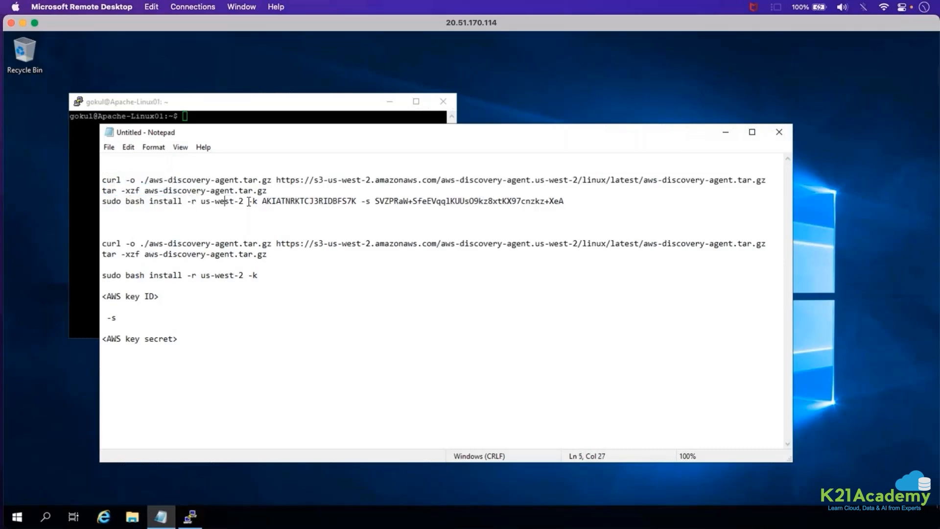
pyautogui.doubleClick(226, 201)
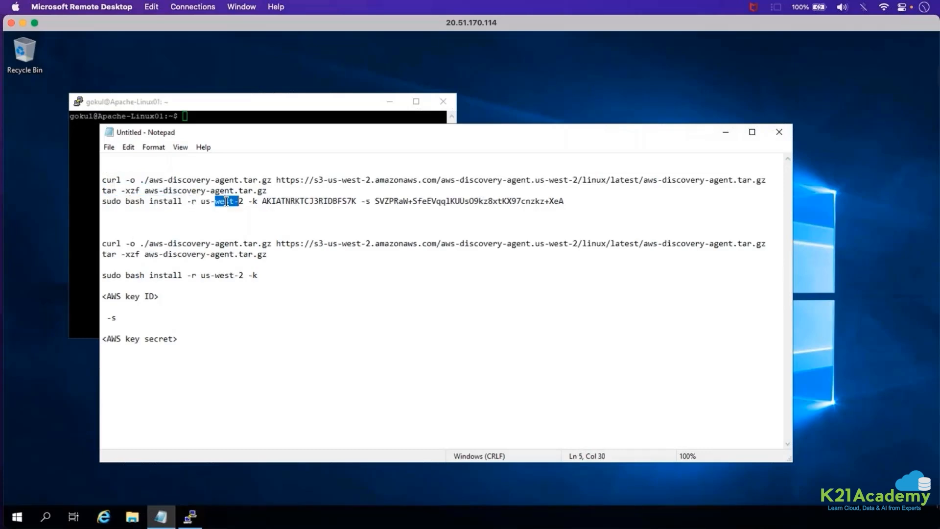
pyautogui.click(269, 201)
pyautogui.doubleClick(268, 202)
pyautogui.doubleClick(405, 201)
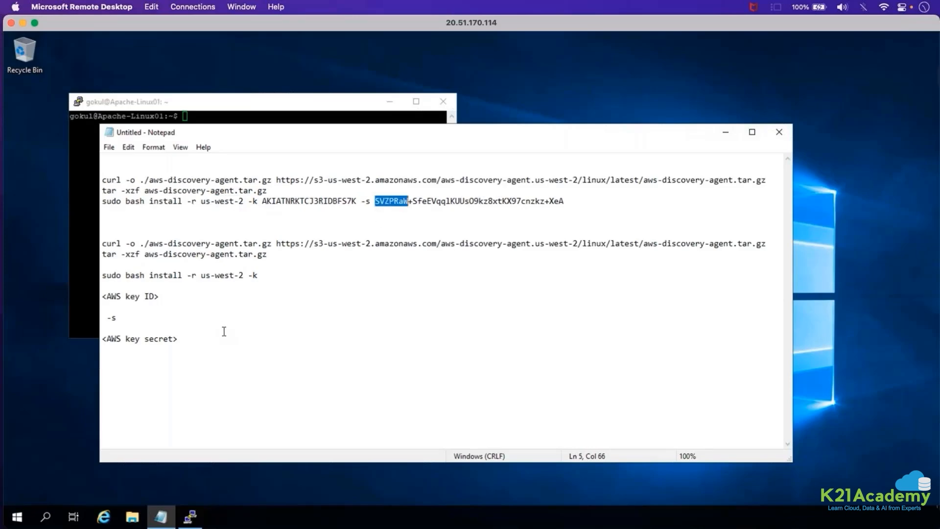
# Delete the lower template block of curl, tar and install commands with the key placeholders from Notepad.
pyautogui.moveTo(188, 337); pyautogui.dragTo(77, 233)
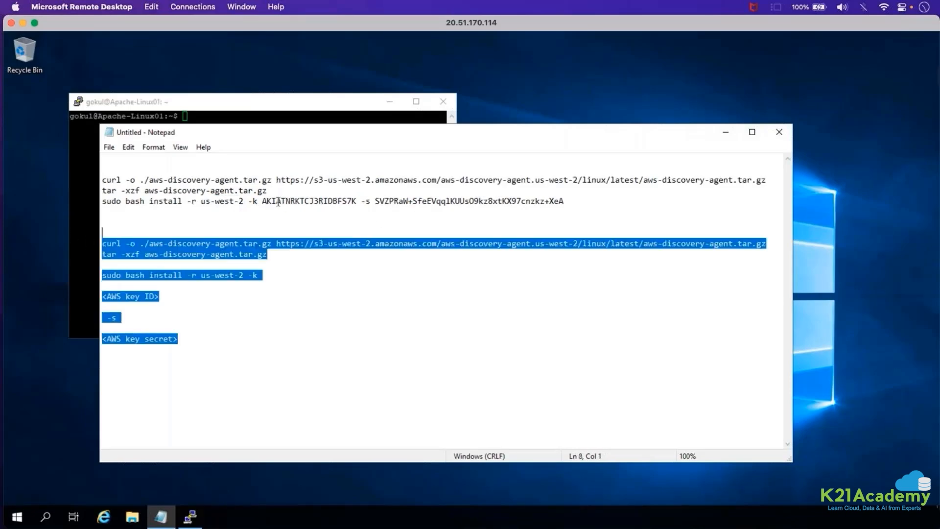
pyautogui.press('Return')
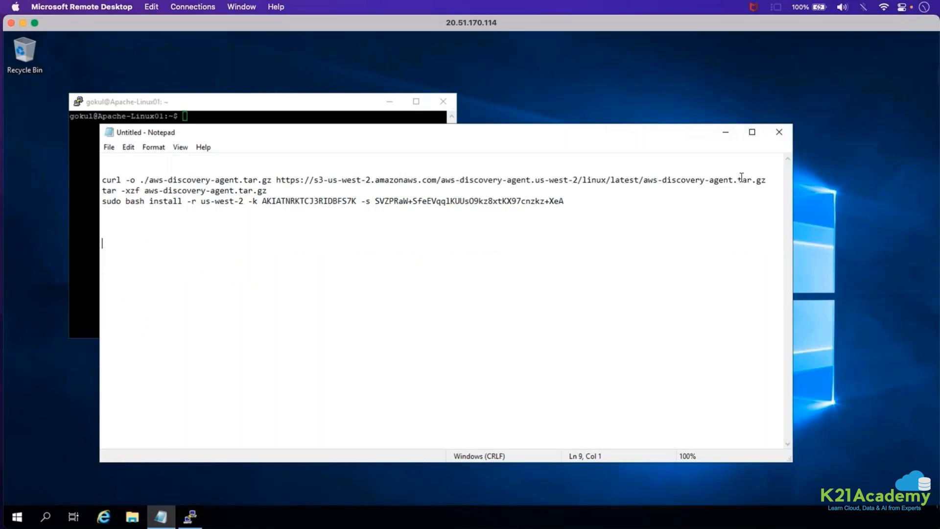
# Copy the curl command from Notepad and run it in the Apache-Linux01 terminal to download aws-discovery-agent.tar.gz.
pyautogui.moveTo(759, 181); pyautogui.dragTo(100, 181)
pyautogui.press('super+c')
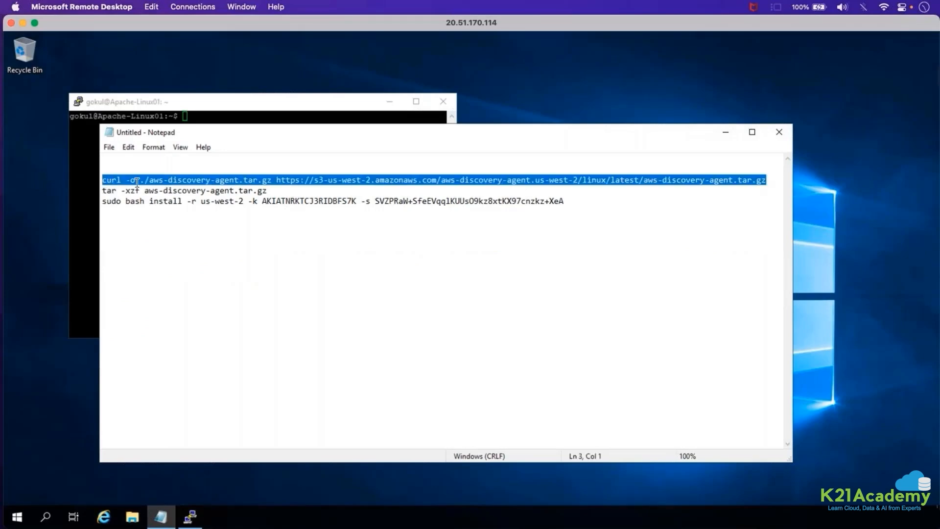
pyautogui.rightClick(188, 180)
pyautogui.click(211, 217)
pyautogui.click(87, 205)
pyautogui.rightClick(239, 189)
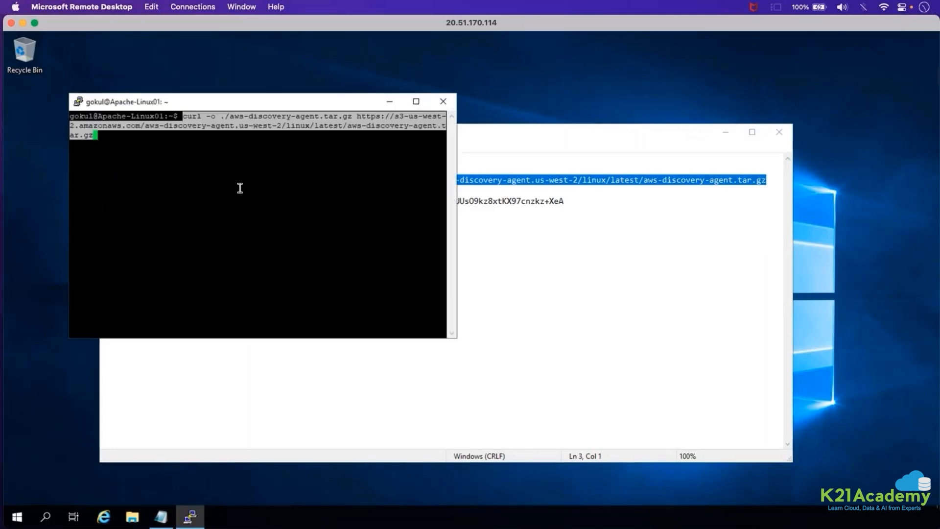
pyautogui.press('Return')
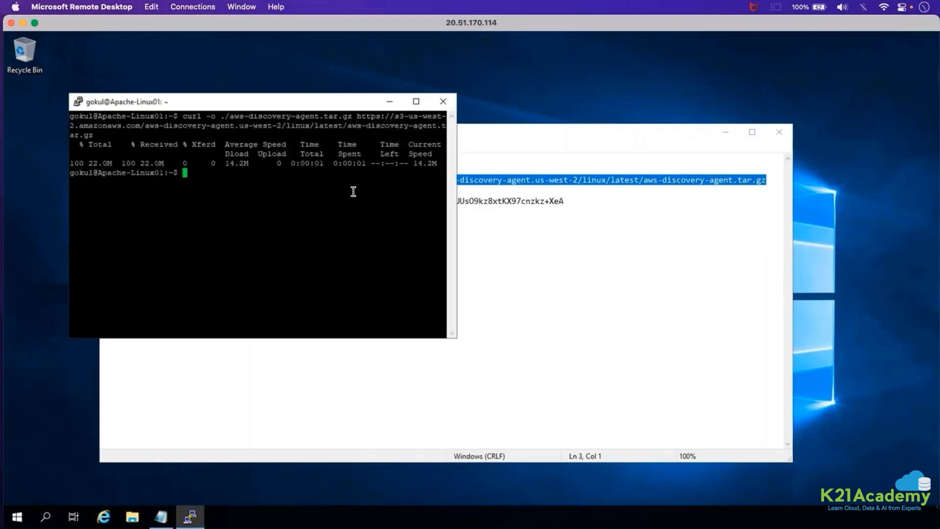
# Copy the command tar -xzf aws-discovery-agent.tar.gz from Notepad and run it in the terminal to extract the agent package.
pyautogui.click(487, 231)
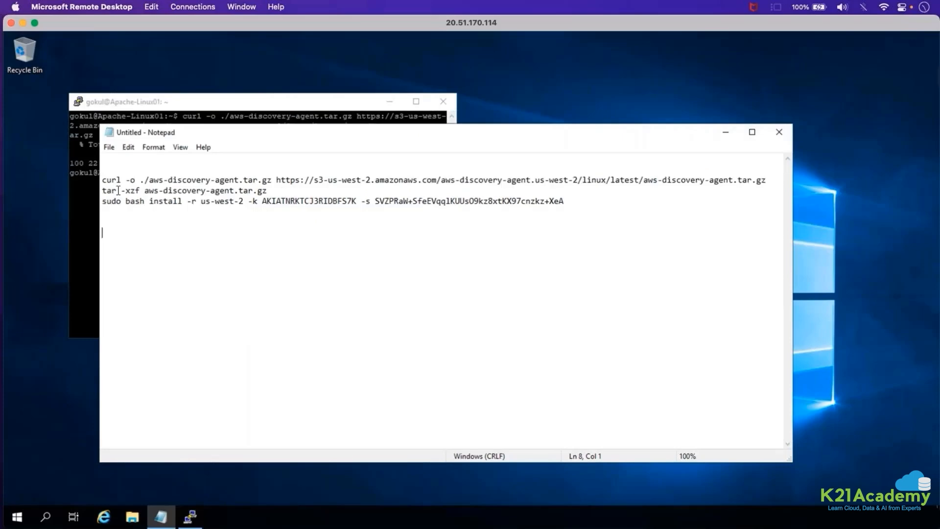
pyautogui.tripleClick(118, 191)
pyautogui.rightClick(109, 190)
pyautogui.click(135, 228)
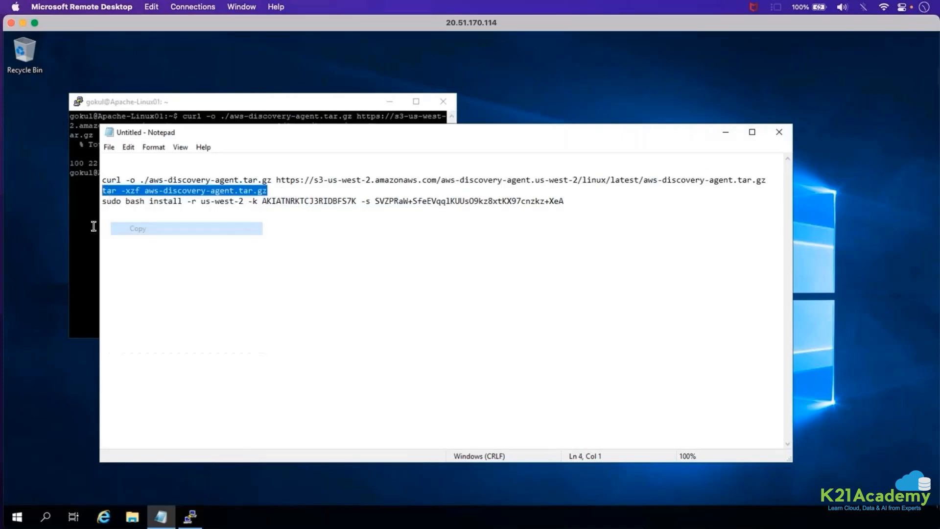
pyautogui.click(93, 226)
pyautogui.rightClick(189, 212)
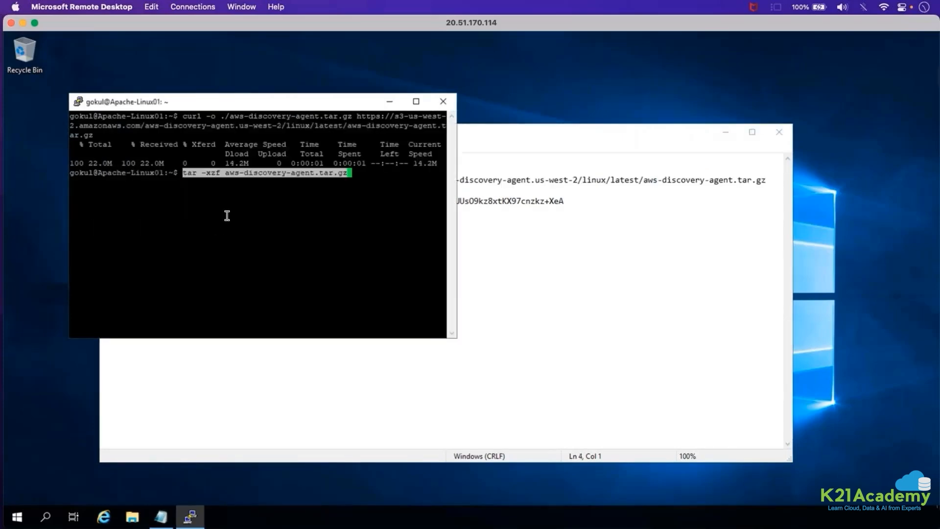
pyautogui.press('Return')
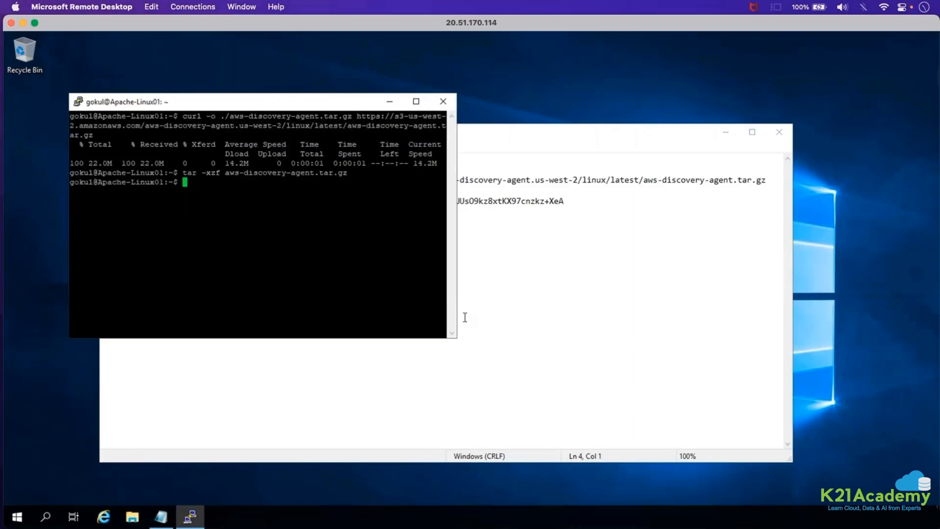
# Copy the sudo bash install command with region us-west-2, the access key ID and the secret access key from Notepad and run it in the terminal.
pyautogui.click(461, 230)
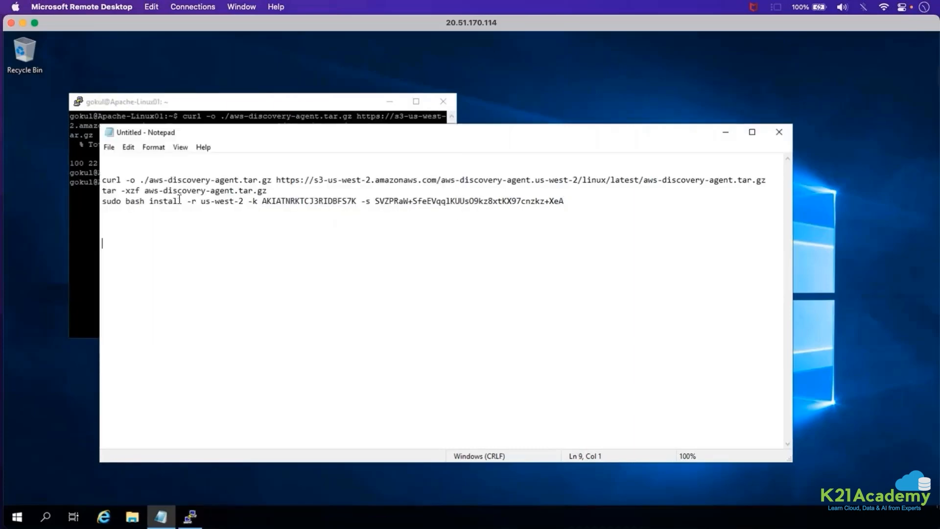
pyautogui.moveTo(107, 200)
pyautogui.mouseDown()
pyautogui.moveTo(113, 210)
pyautogui.moveTo(100, 201)
pyautogui.mouseUp()
pyautogui.rightClick(113, 201)
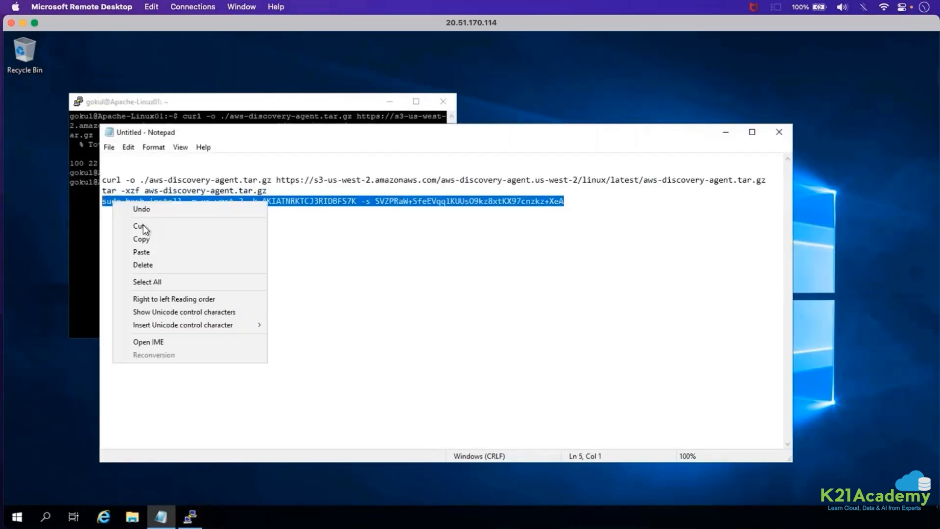
pyautogui.click(141, 239)
pyautogui.click(84, 242)
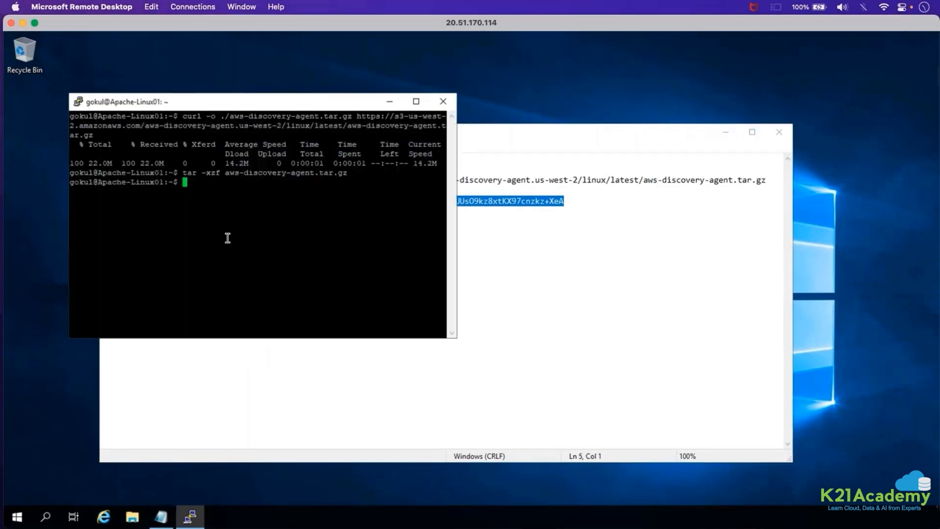
pyautogui.rightClick(227, 238)
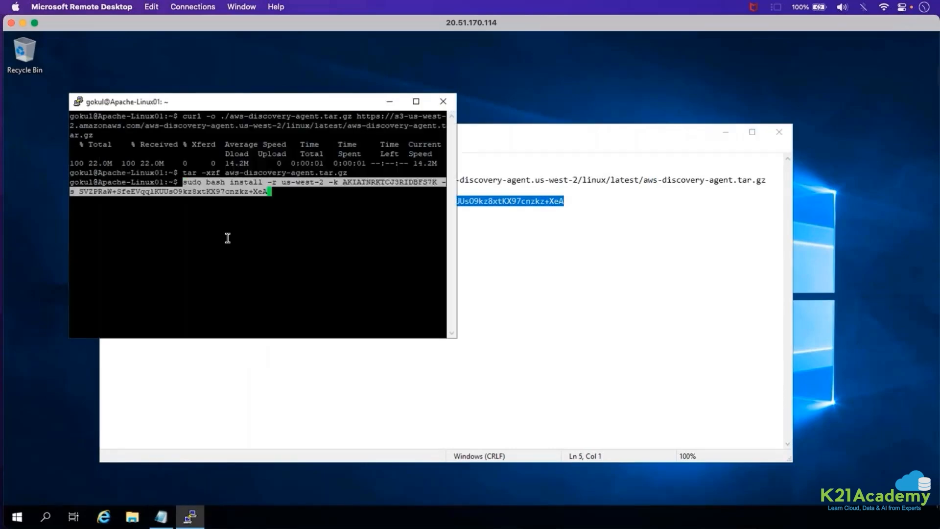
pyautogui.press('Return')
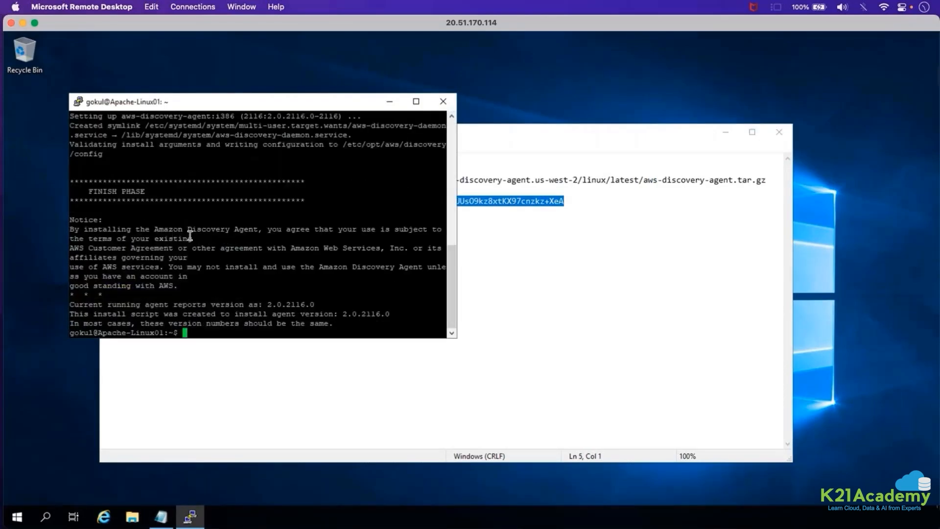
# Review the installer output from the init phase through the install agent and finish phases, highlighting the reported agent versions.
pyautogui.scroll(12, 125, 245)
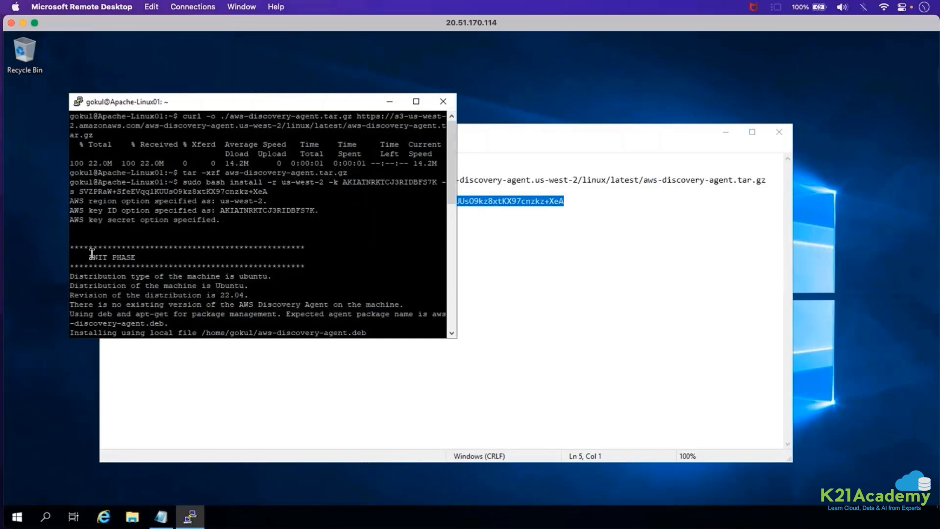
pyautogui.scroll(-8, 93, 250)
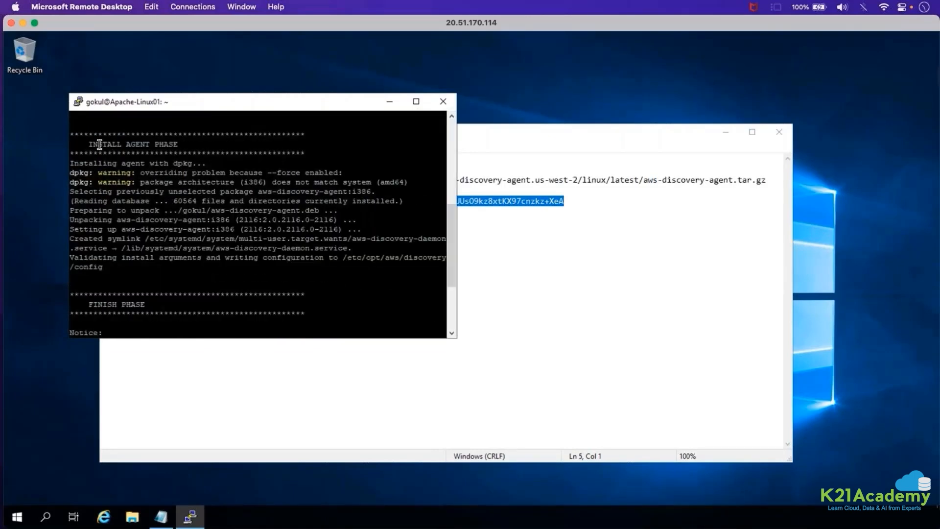
pyautogui.moveTo(100, 144); pyautogui.dragTo(185, 146)
pyautogui.moveTo(91, 302); pyautogui.dragTo(162, 302)
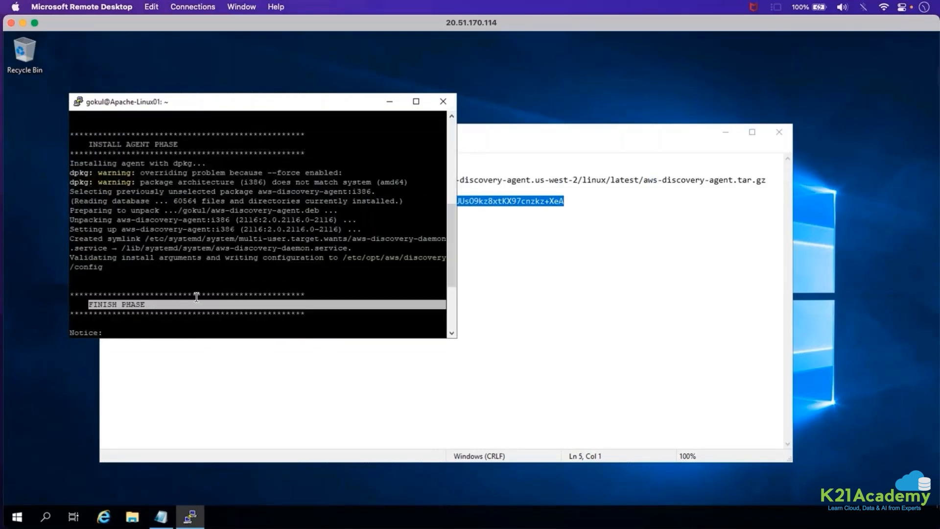
pyautogui.scroll(-4, 196, 297)
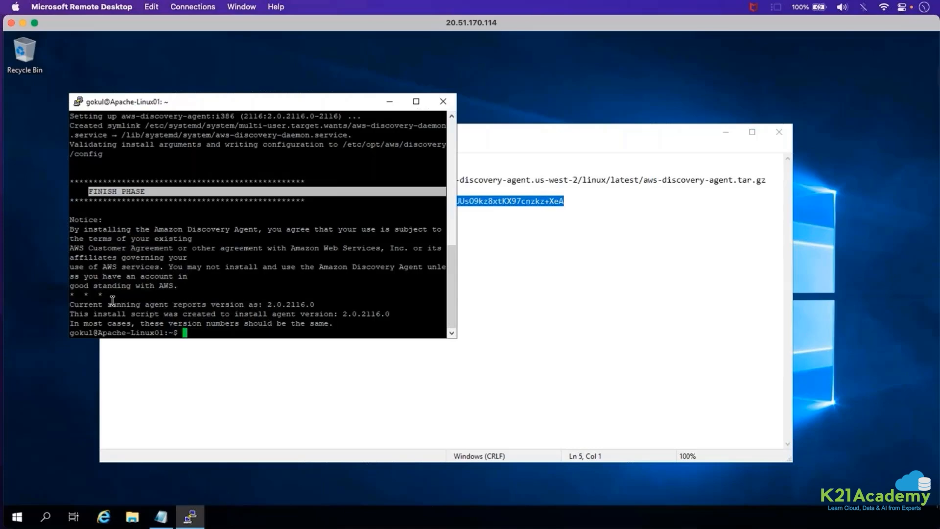
pyautogui.moveTo(111, 302); pyautogui.dragTo(269, 304)
pyautogui.click(323, 303)
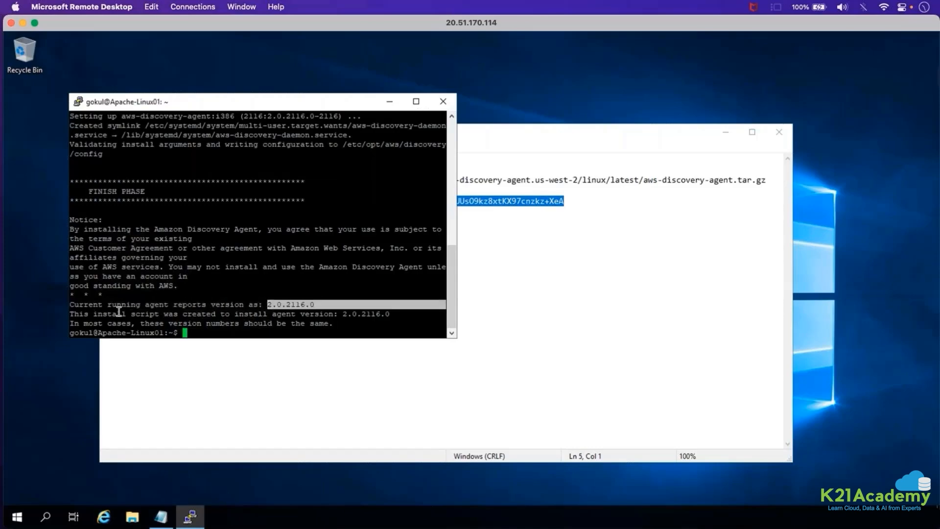
pyautogui.moveTo(95, 313); pyautogui.dragTo(339, 325)
pyautogui.click(313, 325)
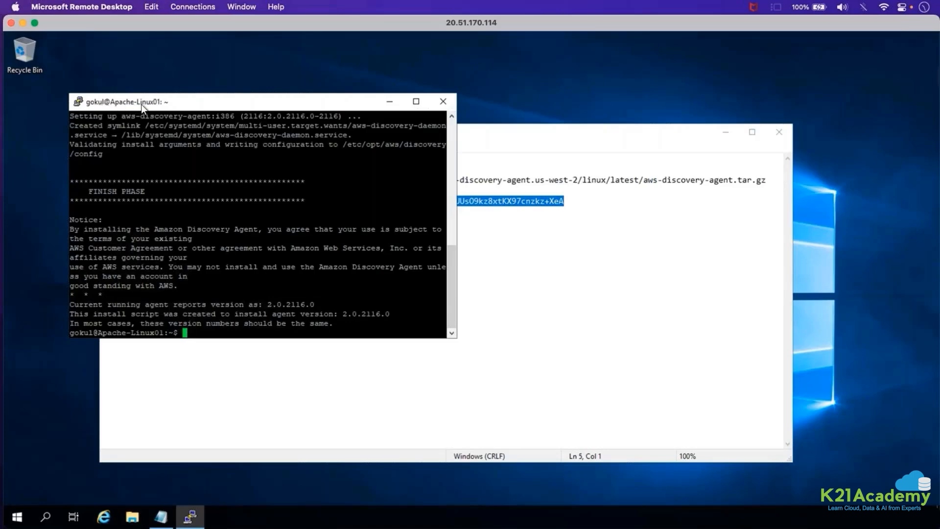
# Minimize the terminal, Notepad and the remote desktop session.
pyautogui.click(389, 103)
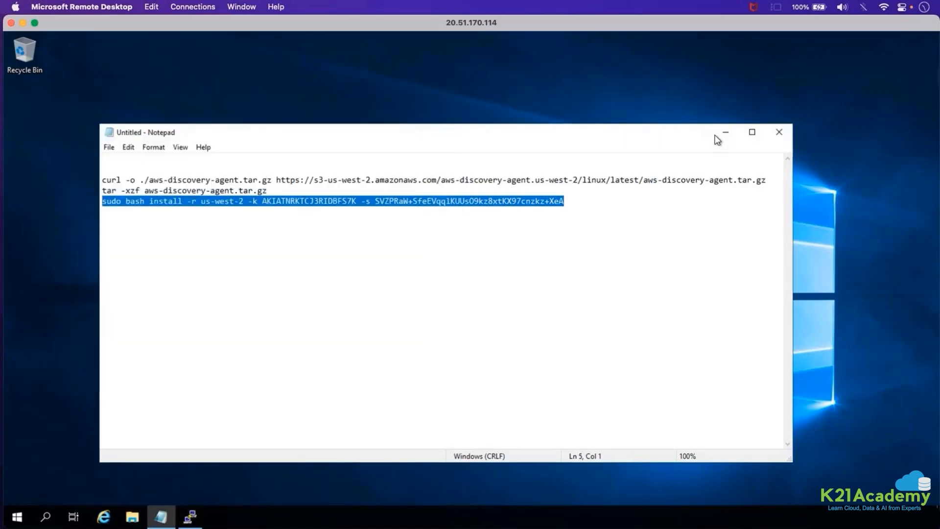
pyautogui.click(726, 135)
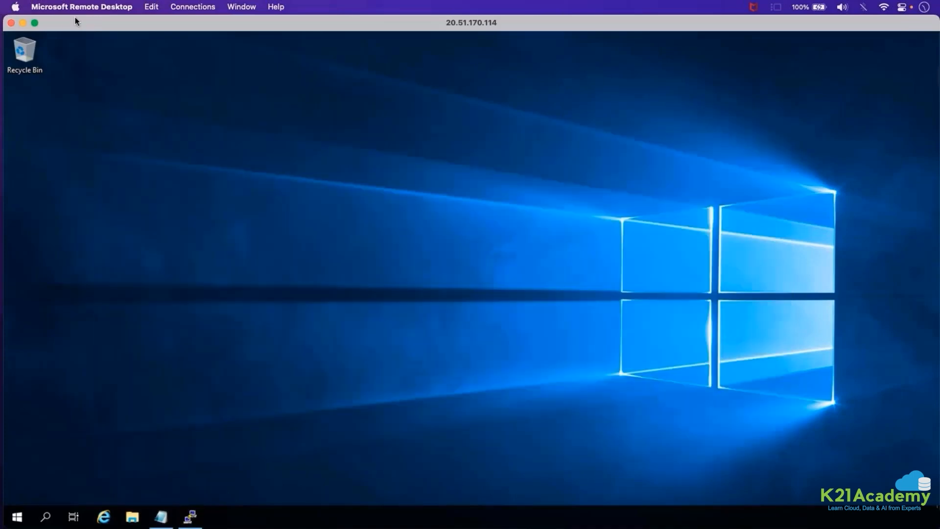
pyautogui.click(21, 23)
# Switch to the AWS console in Firefox, search the services for "migra" and open AWS Migration Hub.
pyautogui.click(234, 82)
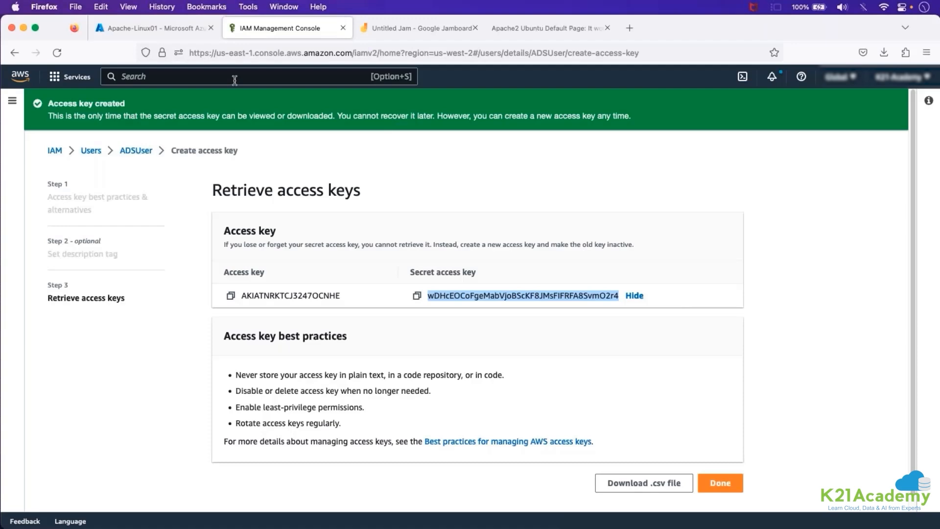
pyautogui.click(234, 80)
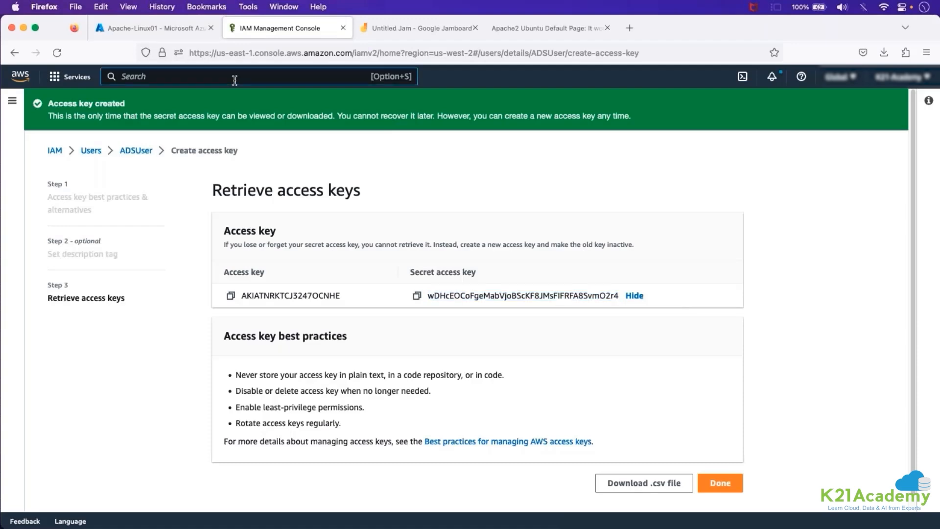
pyautogui.write('migra')
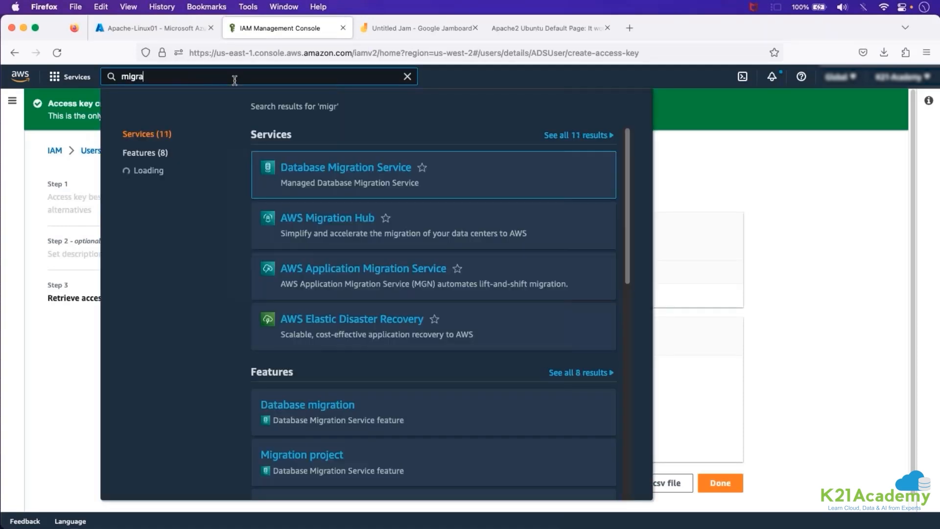
pyautogui.click(352, 174)
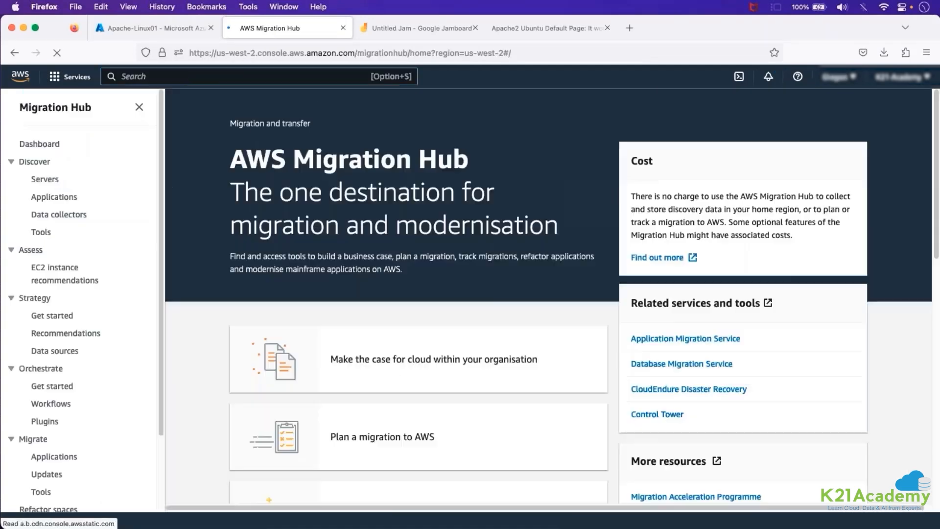
# Open the Discovery agents list under Data collectors and sort it by health.
pyautogui.click(58, 216)
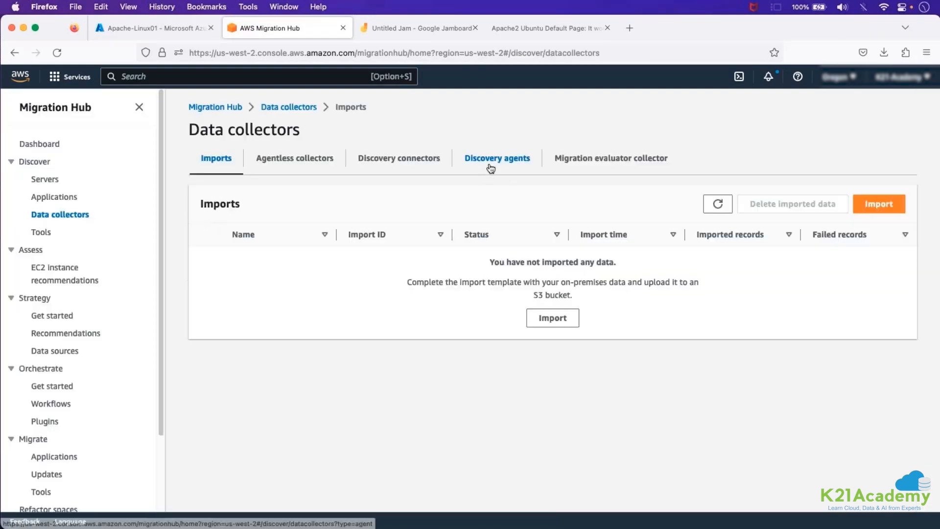
pyautogui.click(489, 168)
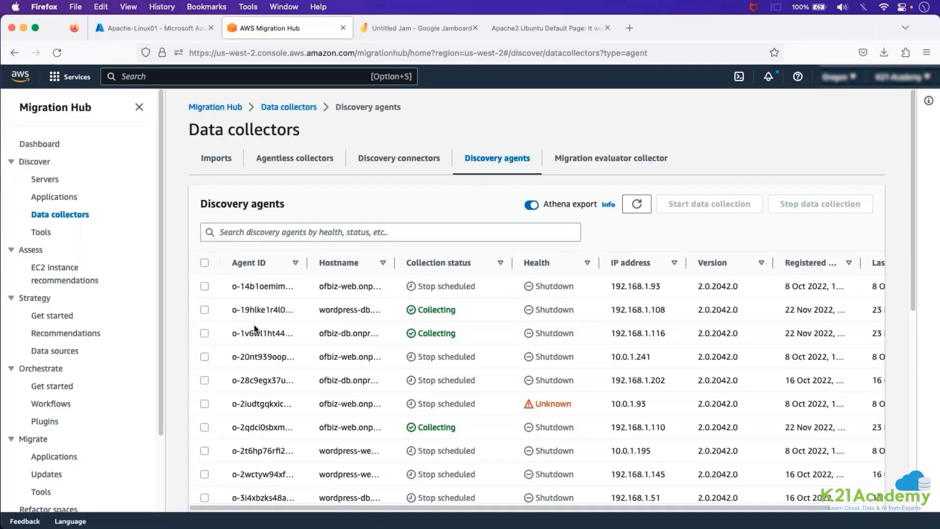
pyautogui.click(547, 264)
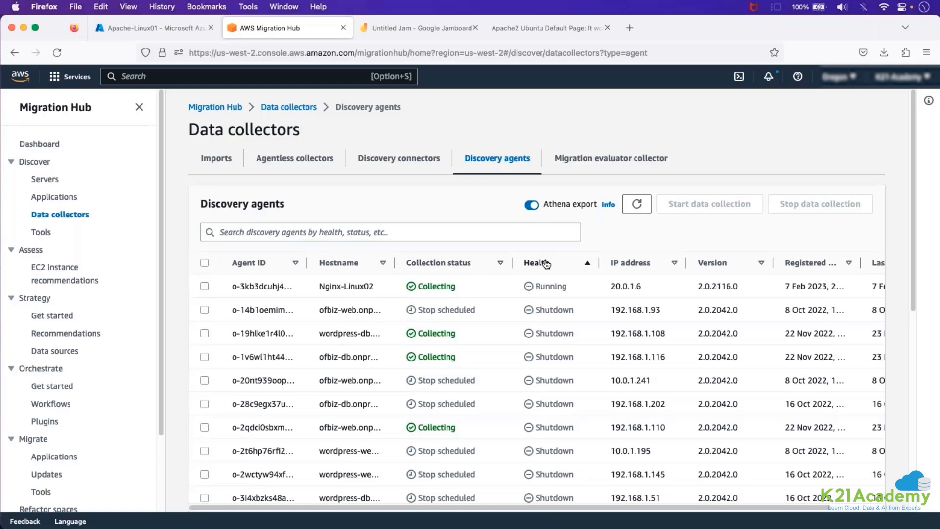
# Look through the discovery agents list for the Apache-Linux01 host, highlighting the Nginx-Linux02 hostname.
pyautogui.moveTo(319, 286); pyautogui.dragTo(392, 267)
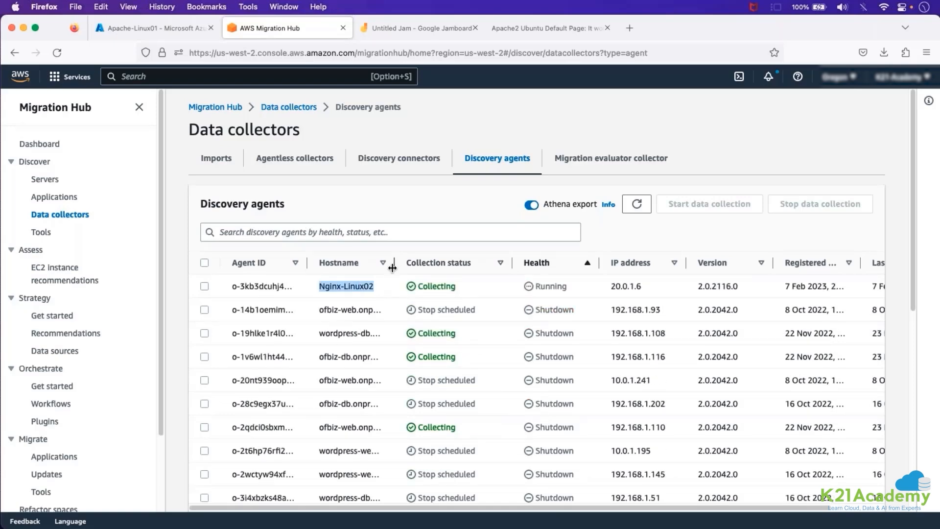
pyautogui.scroll(-3, 410, 347)
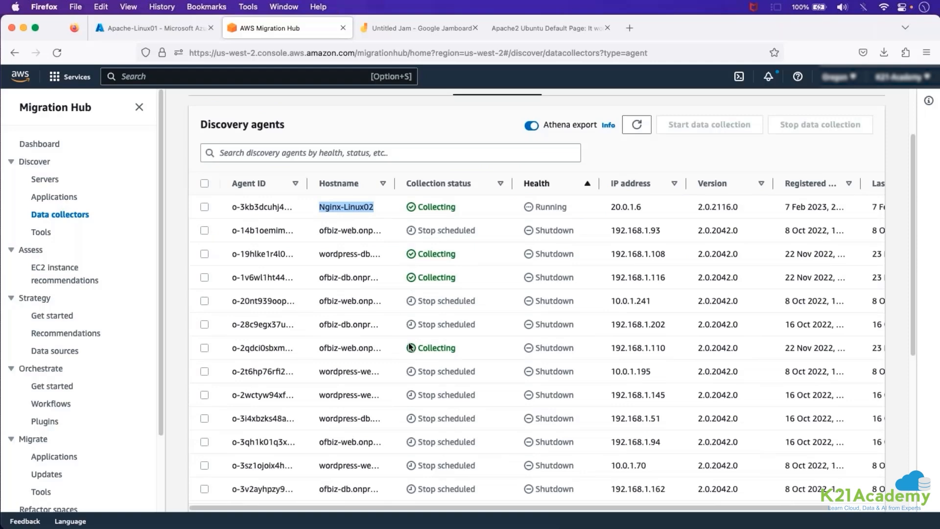
pyautogui.scroll(-8, 410, 347)
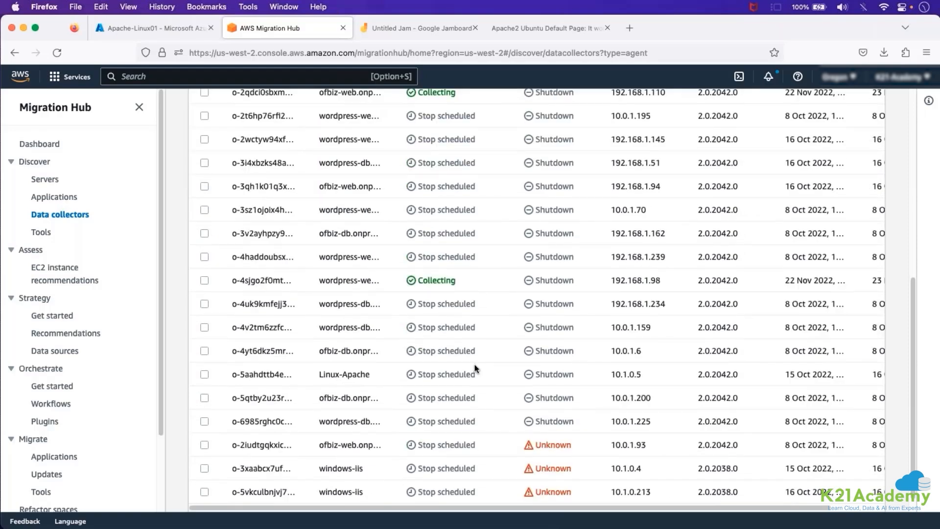
pyautogui.scroll(-1, 473, 368)
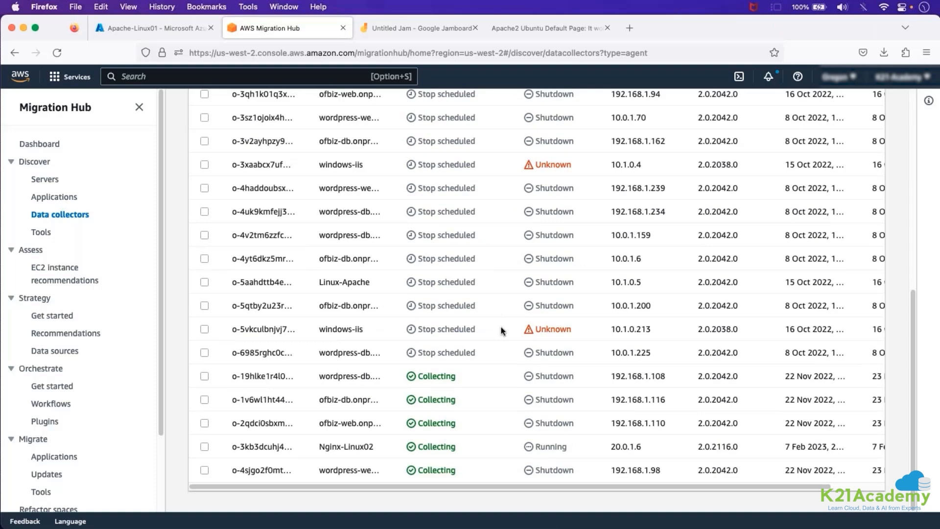
pyautogui.scroll(5, 501, 327)
pyautogui.scroll(5, 502, 330)
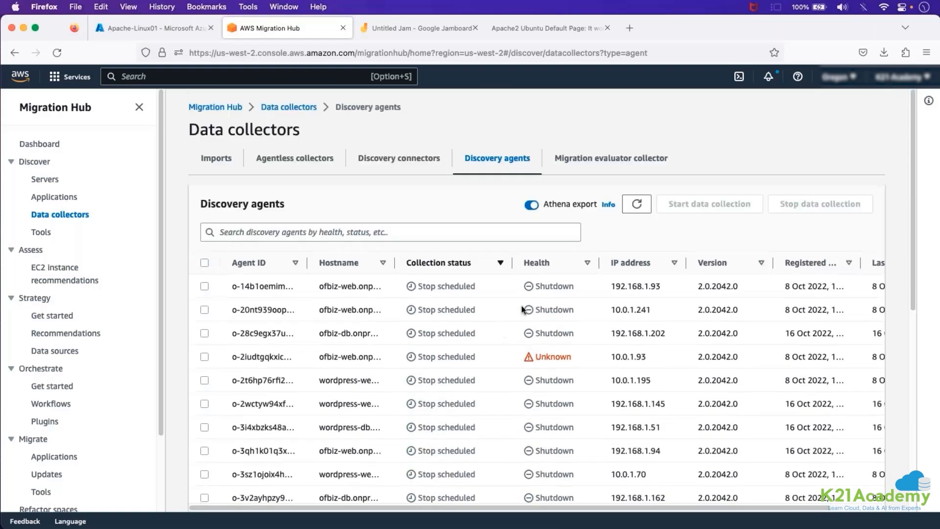
# Refresh the discovery agents list, sort it by health and highlight the Apache-Linux01 hostname.
pyautogui.click(636, 204)
pyautogui.click(564, 270)
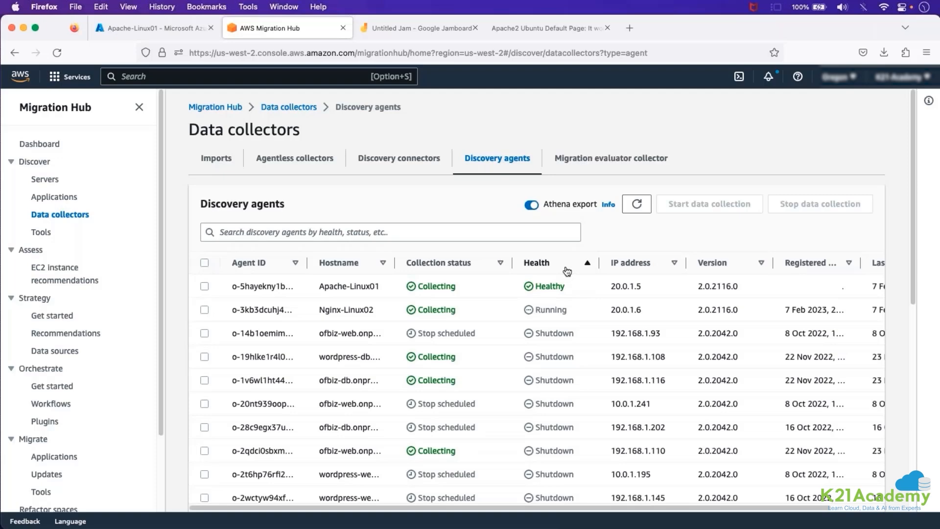
pyautogui.tripleClick(317, 289)
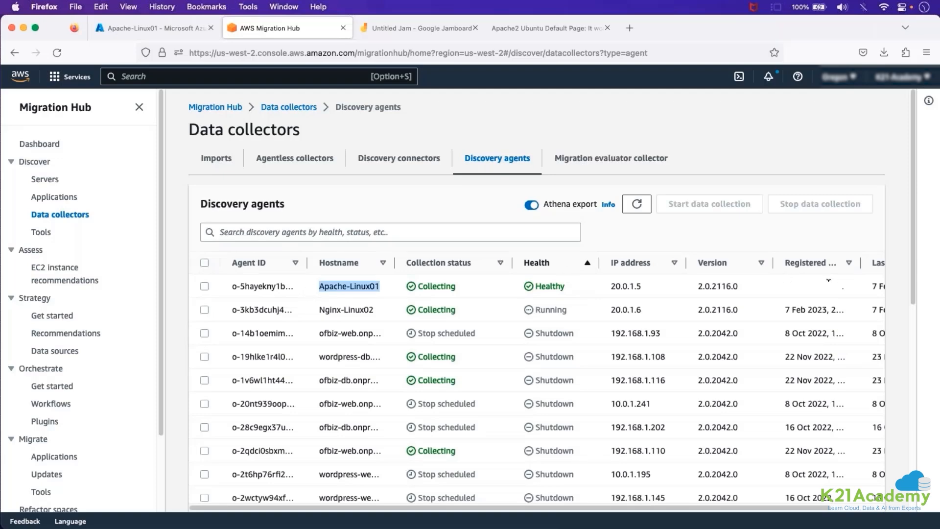
# Narrow the Version, IP address and Health columns of the discovery agents table.
pyautogui.moveTo(774, 263); pyautogui.dragTo(757, 263)
pyautogui.moveTo(686, 263); pyautogui.dragTo(668, 263)
pyautogui.moveTo(598, 263); pyautogui.dragTo(582, 263)
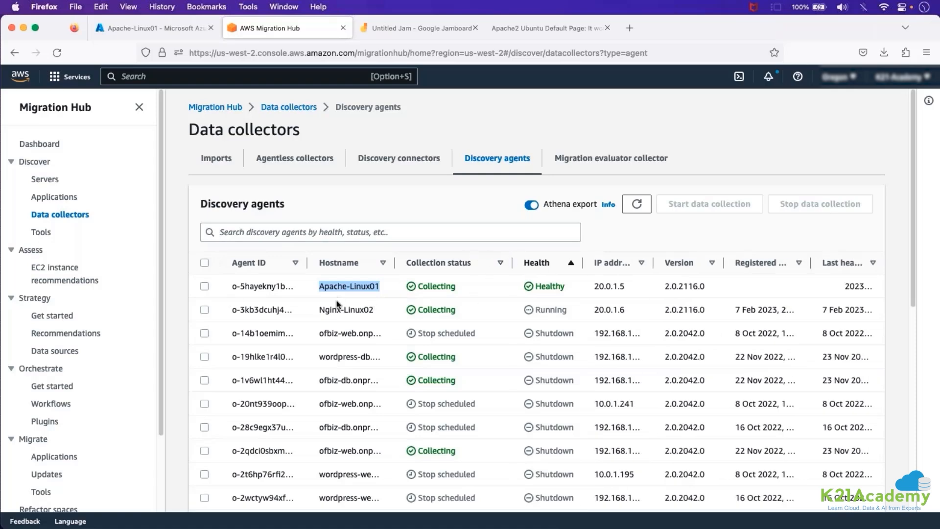
# Select the Apache-Linux01 and Nginx-Linux02 discovery agents and highlight the Nginx-Linux02 hostname.
pyautogui.click(204, 287)
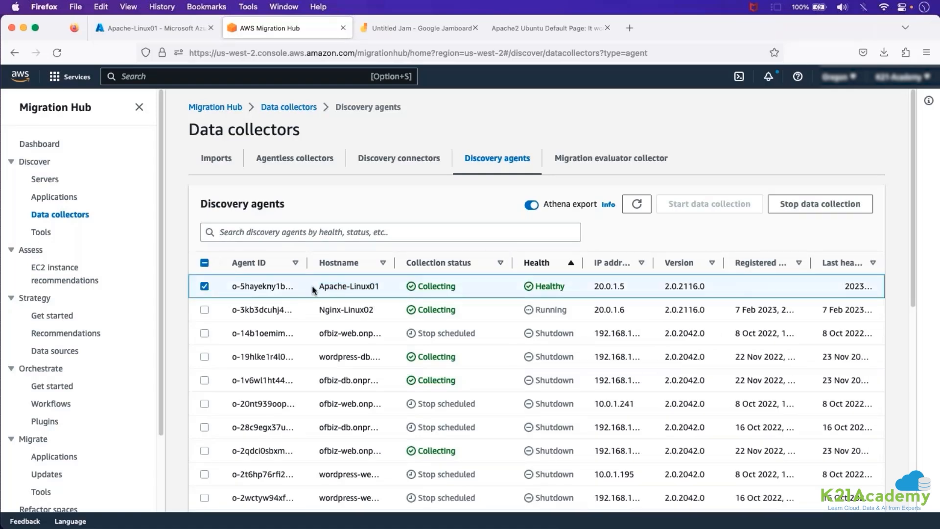
pyautogui.click(204, 309)
pyautogui.moveTo(319, 309); pyautogui.dragTo(390, 313)
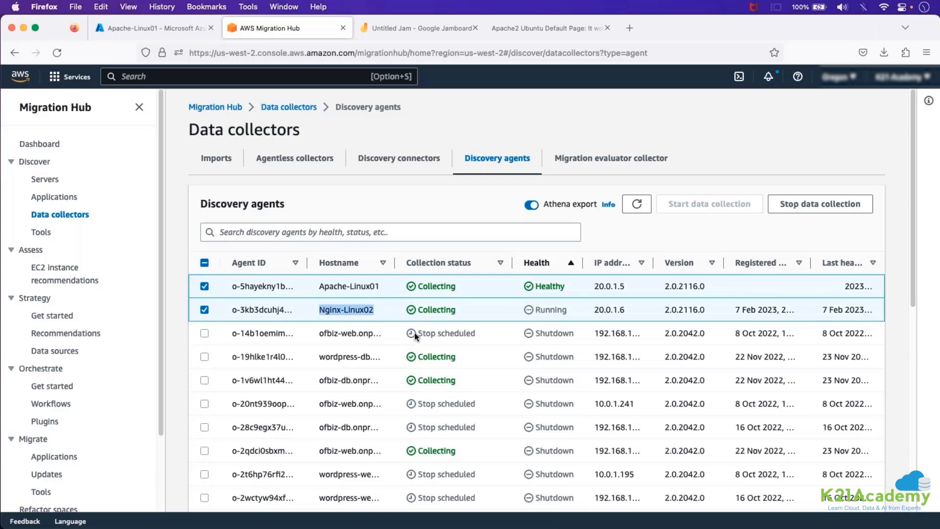
# Switch to the Azure portal's Virtual machines list and add Apache-Linux01 to the selection alongside Nginx-Linux02.
pyautogui.click(165, 30)
pyautogui.click(81, 100)
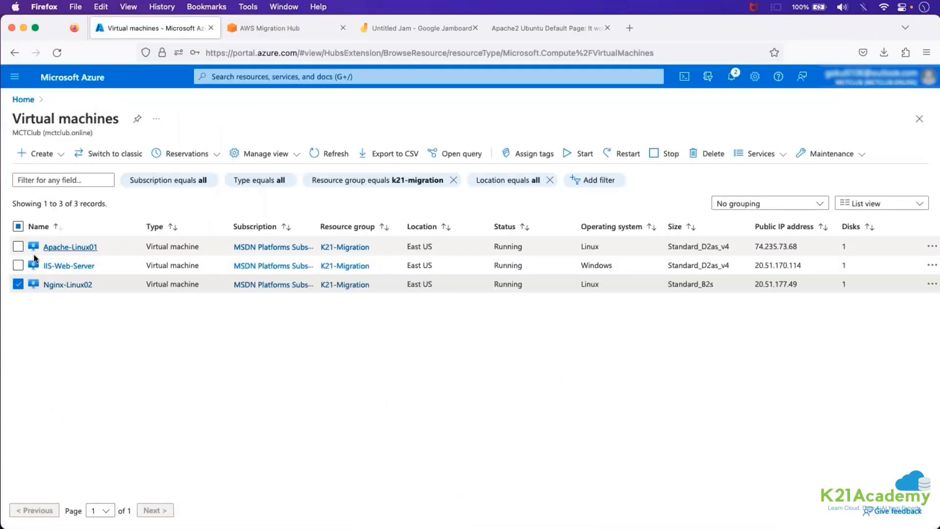
pyautogui.click(19, 247)
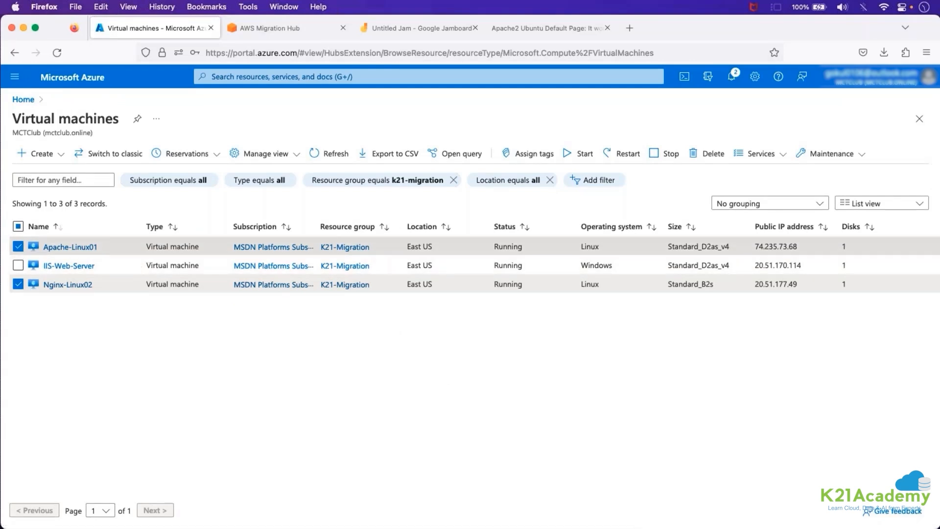
# Return to AWS Migration Hub and examine the collection status, health and last health check of the Apache-Linux01 and Nginx-Linux02 agents.
pyautogui.click(287, 28)
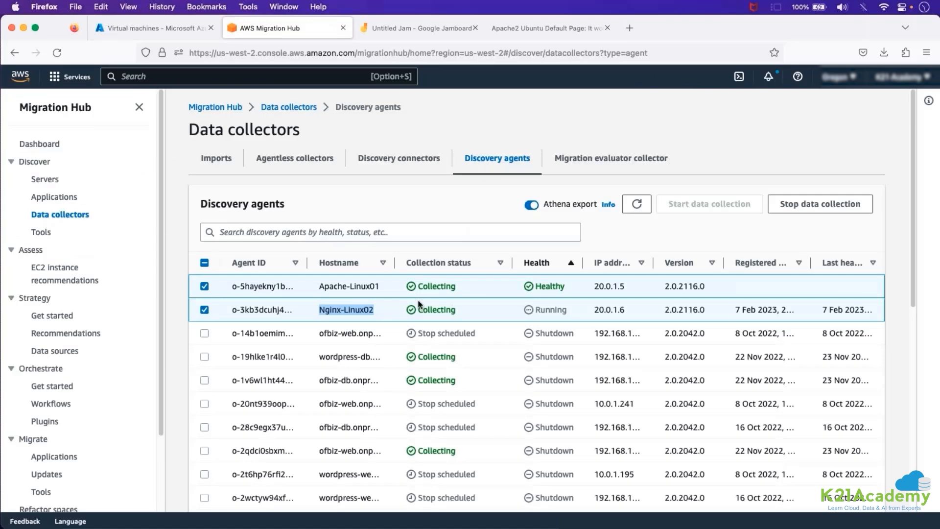
pyautogui.moveTo(419, 309); pyautogui.dragTo(469, 312)
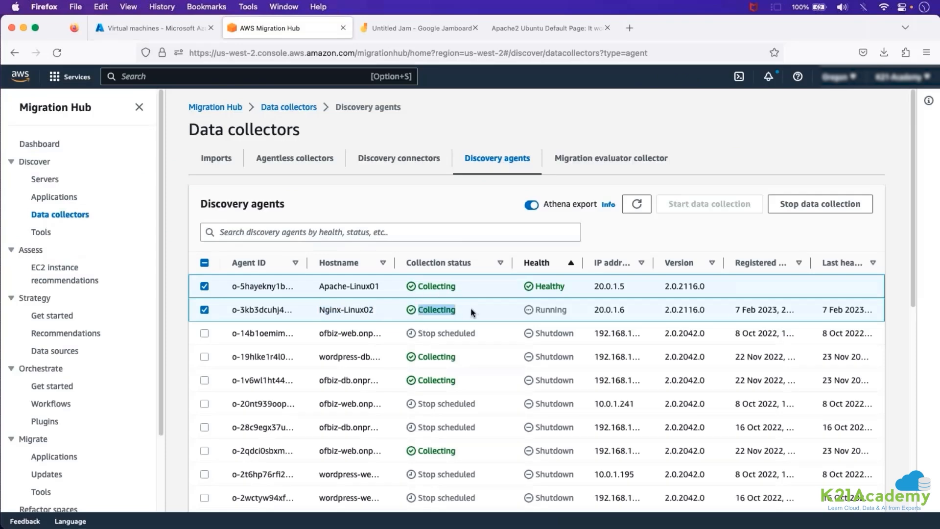
pyautogui.doubleClick(549, 287)
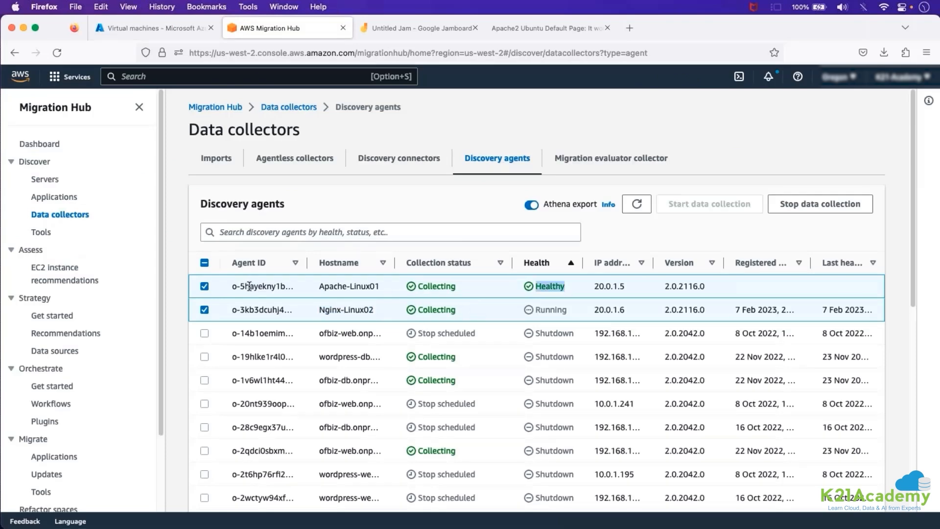
pyautogui.moveTo(316, 286); pyautogui.dragTo(380, 286)
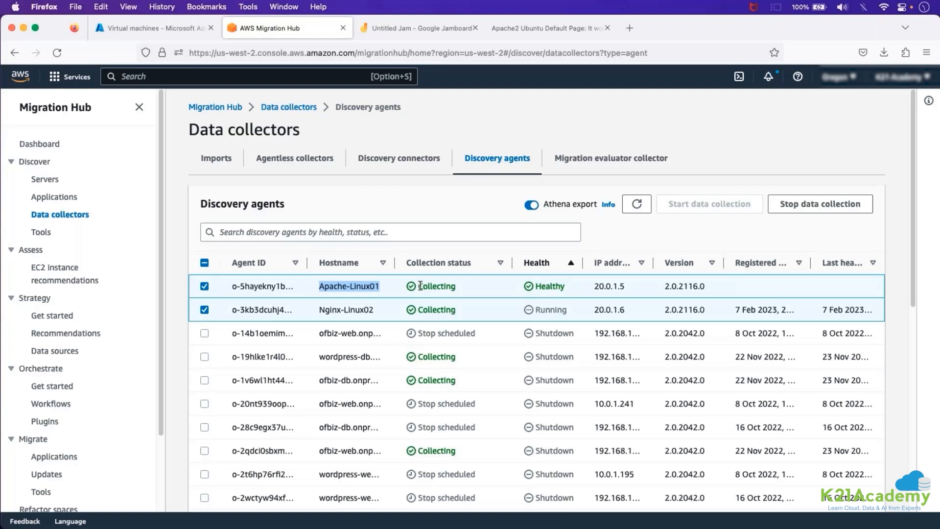
pyautogui.doubleClick(550, 286)
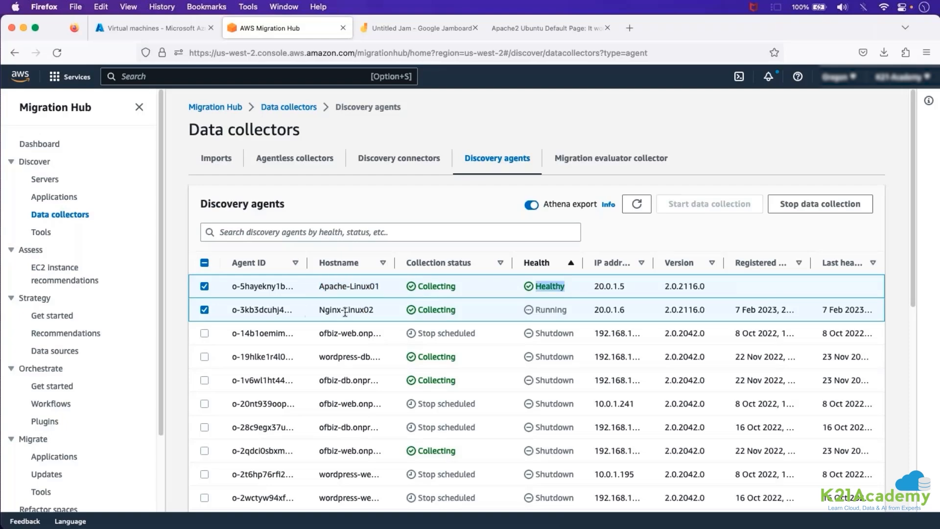
pyautogui.doubleClick(436, 310)
pyautogui.moveTo(545, 311); pyautogui.dragTo(573, 313)
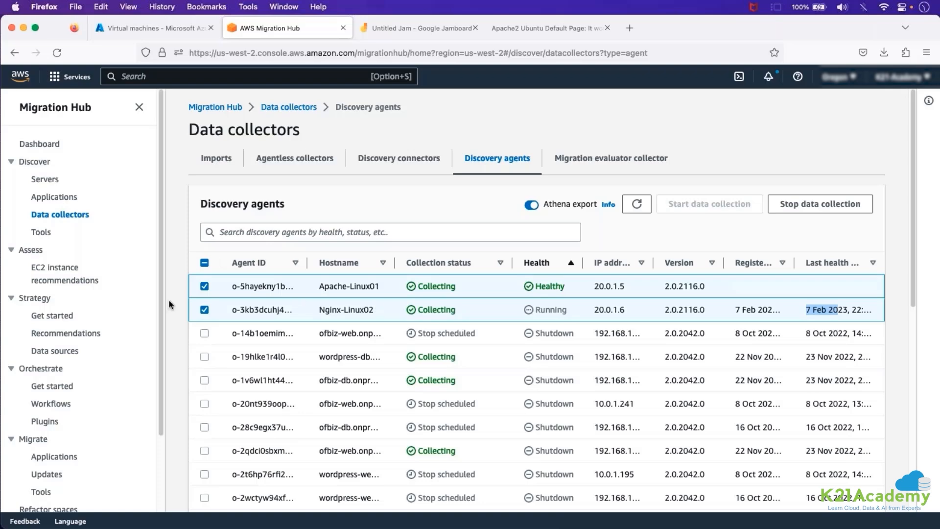
# View the Strategy Recommendations summary and the Strategy Get started page.
pyautogui.click(78, 335)
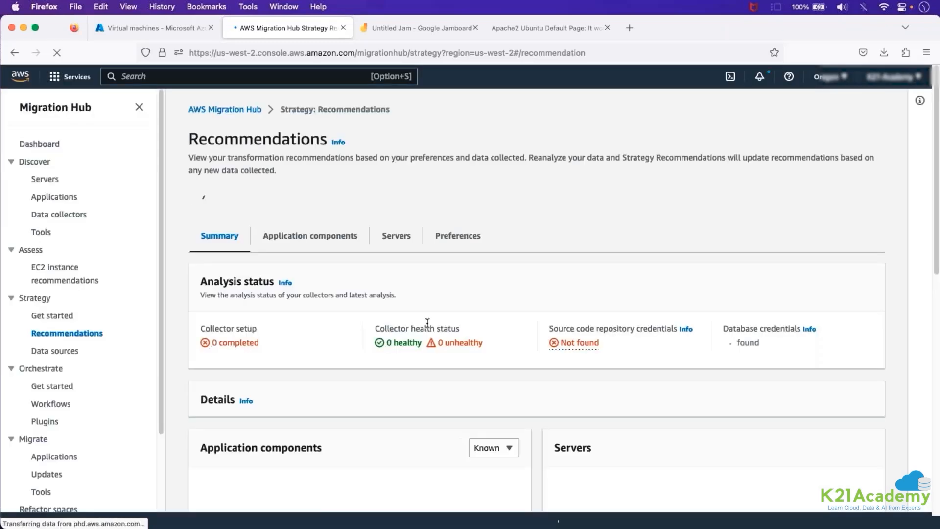
pyautogui.scroll(-3, 360, 271)
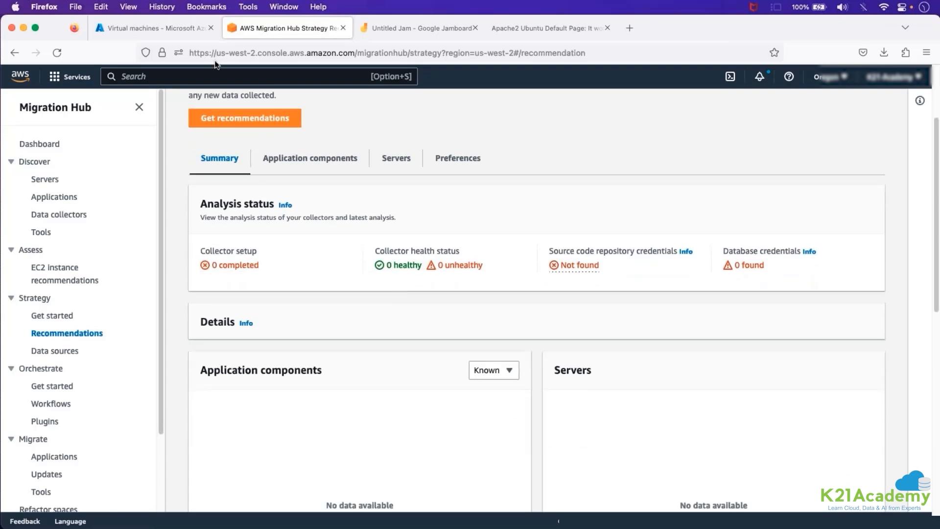
pyautogui.click(59, 317)
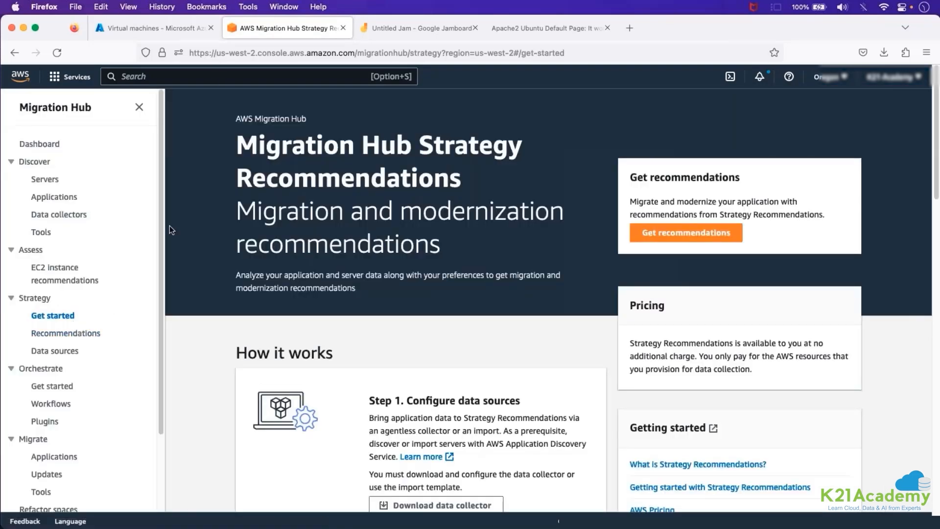
# Open EC2 instance recommendations and look through the region options and instance type preferences without changing them.
pyautogui.click(65, 273)
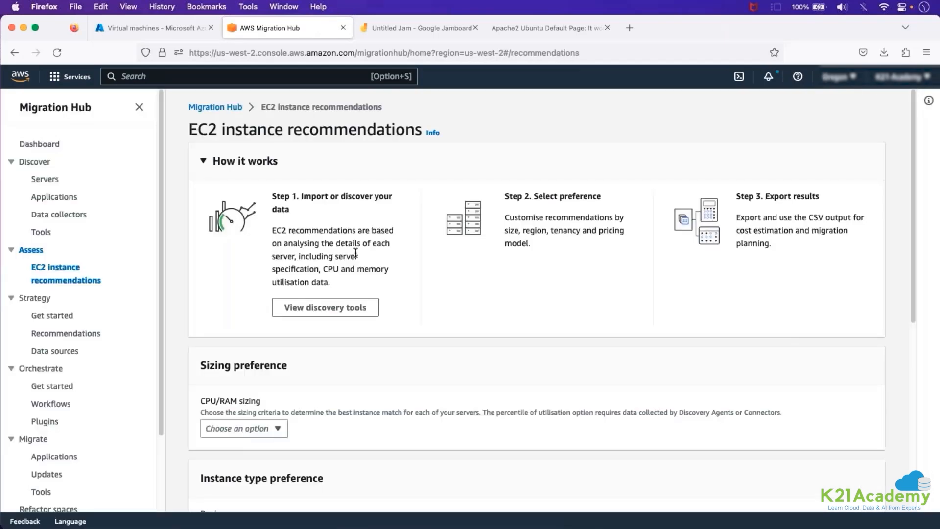
pyautogui.scroll(-7, 356, 252)
pyautogui.click(249, 222)
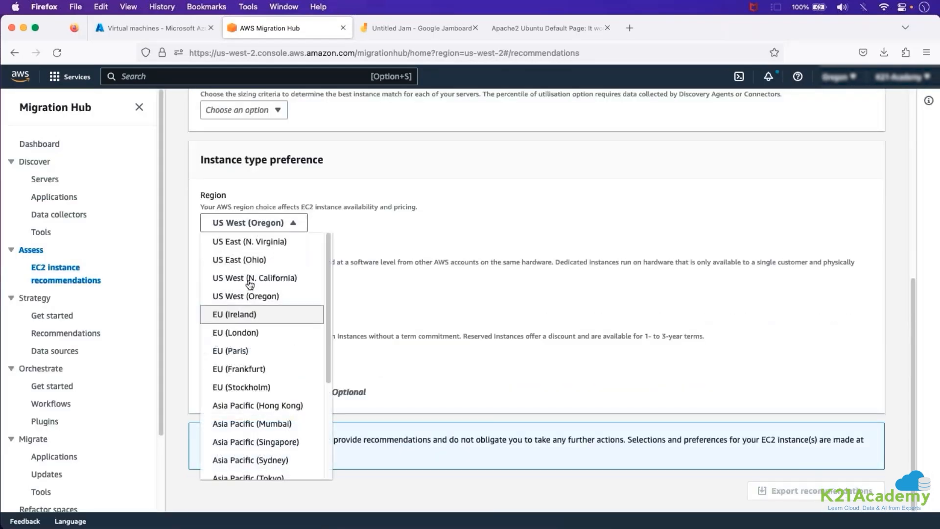
pyautogui.click(382, 230)
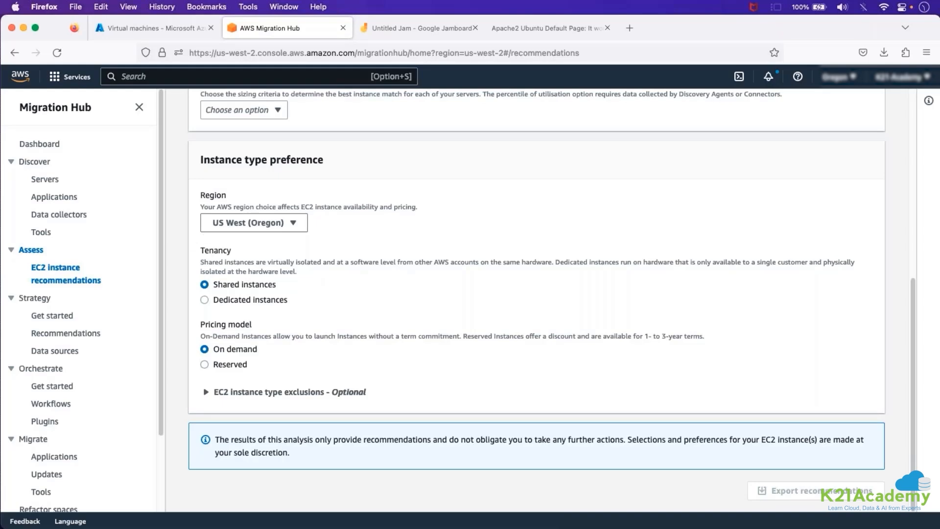
# Switch to the TextEdit notes and review the migration phases, highlighting the Assessment (Discovery) items.
pyautogui.press('super+Tab')
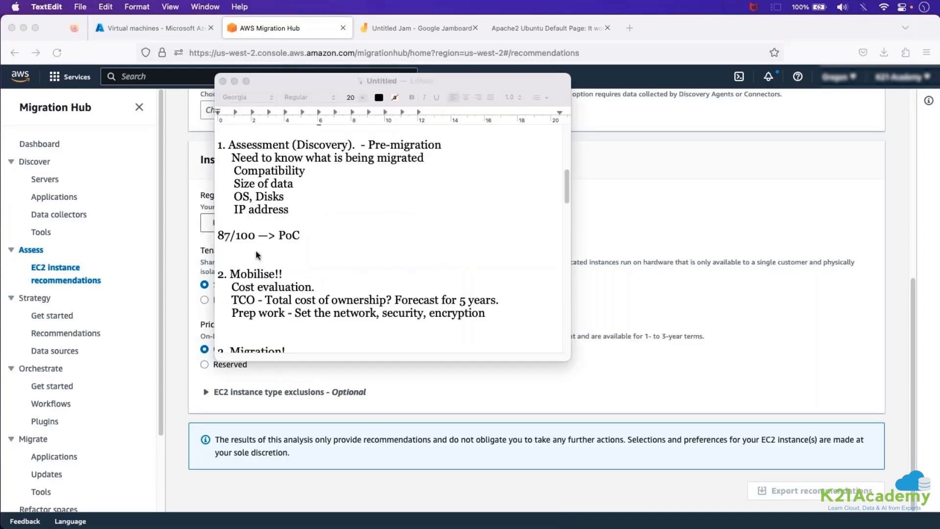
pyautogui.scroll(3, 300, 242)
pyautogui.scroll(-5, 301, 242)
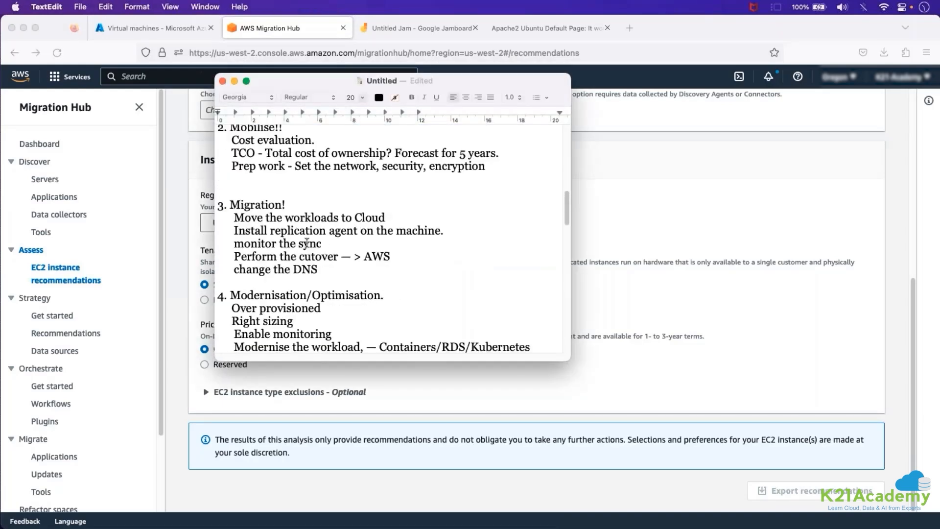
pyautogui.scroll(2, 287, 226)
pyautogui.scroll(4, 286, 226)
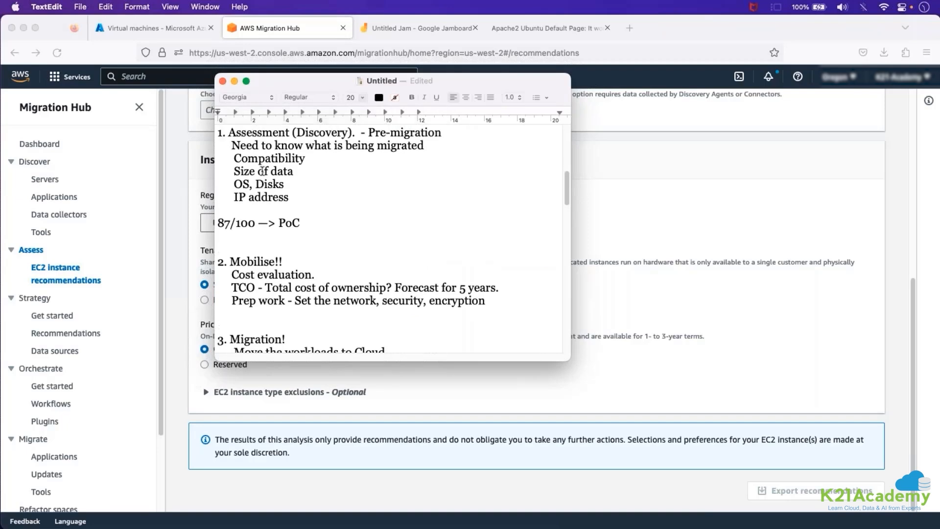
pyautogui.moveTo(240, 132); pyautogui.dragTo(321, 197)
pyautogui.click(320, 196)
pyautogui.moveTo(231, 145); pyautogui.dragTo(309, 189)
pyautogui.click(307, 193)
# Reopen the Discovery agents list under Data collectors in AWS Migration Hub and sort it by health.
pyautogui.click(49, 214)
pyautogui.click(472, 159)
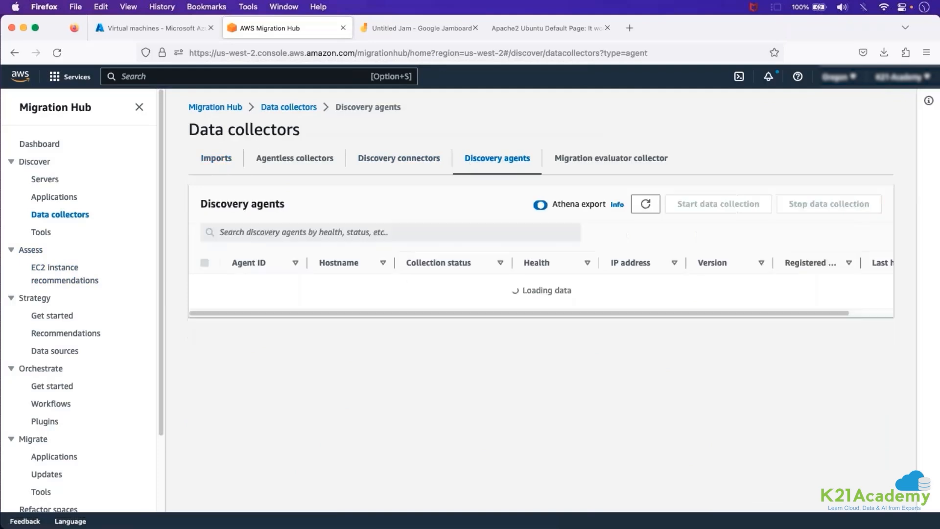
pyautogui.click(490, 264)
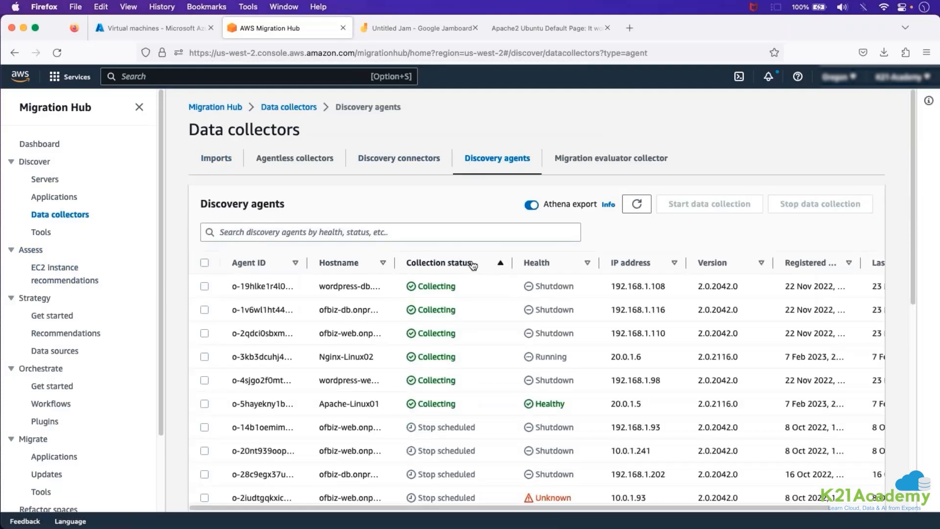
pyautogui.click(473, 263)
pyautogui.click(563, 265)
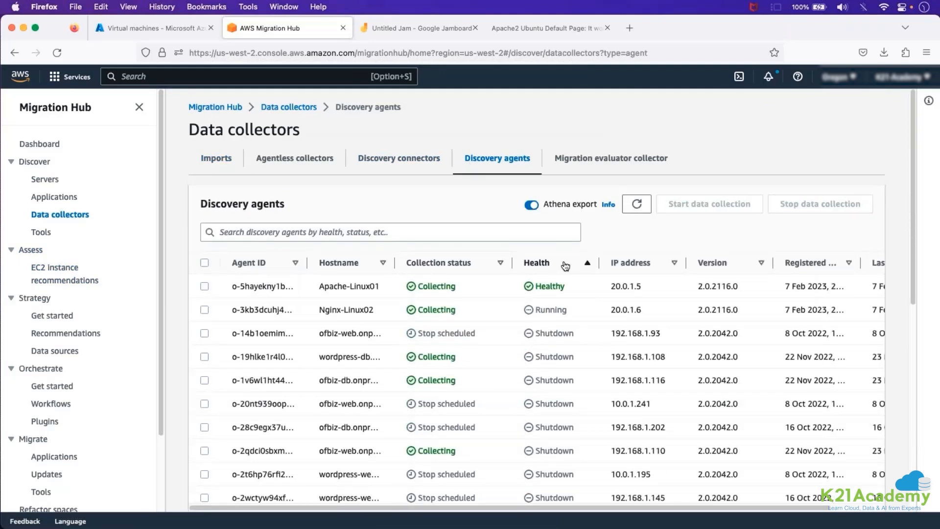
pyautogui.click(565, 264)
pyautogui.click(565, 265)
# Highlight the Nginx-Linux02 hostname and the collection status of the Apache-Linux01 agent.
pyautogui.moveTo(325, 309); pyautogui.dragTo(388, 315)
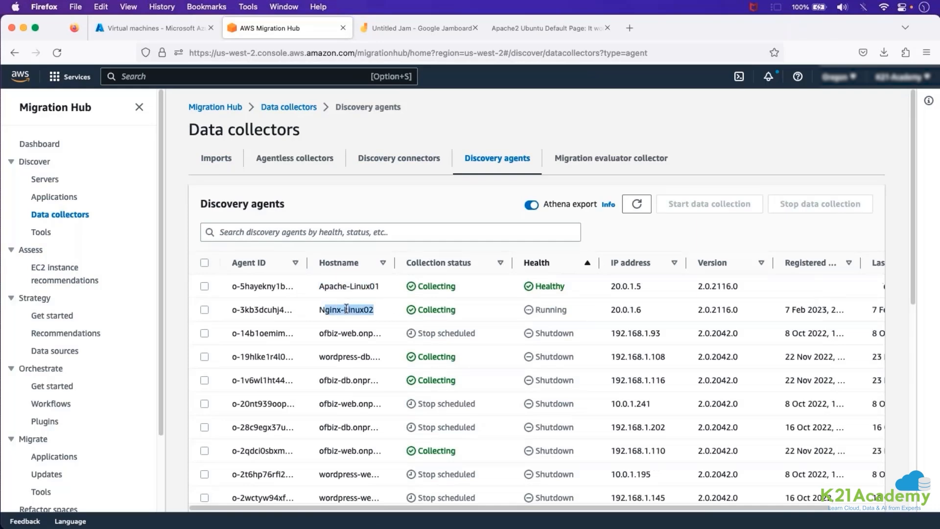
pyautogui.doubleClick(346, 308)
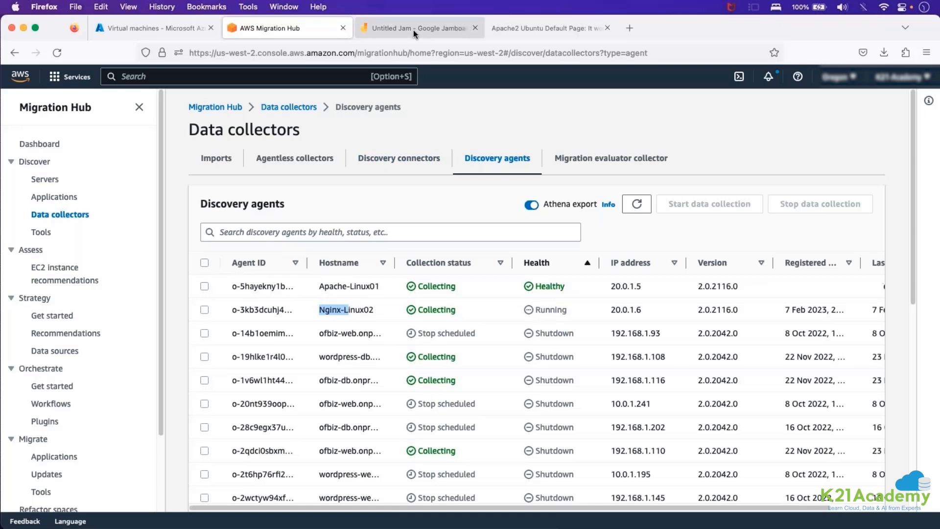
pyautogui.moveTo(419, 288); pyautogui.dragTo(473, 295)
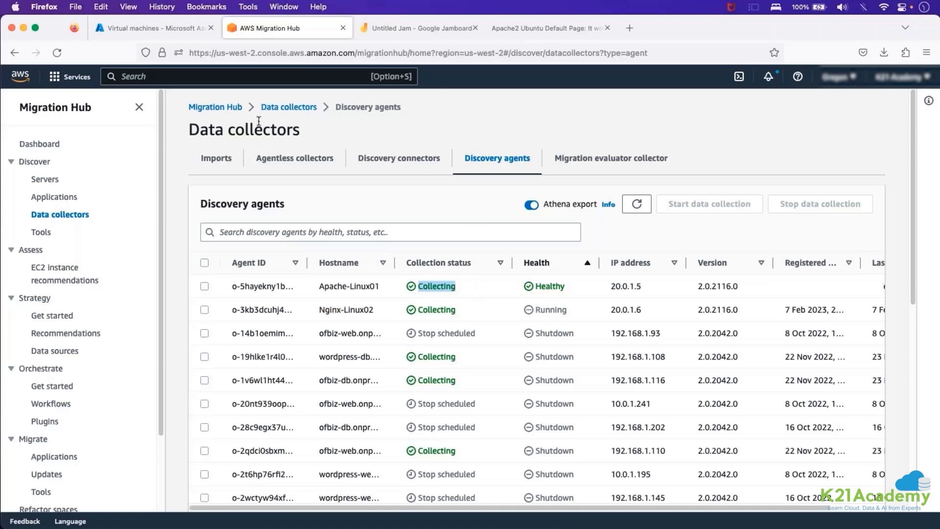
# Search the AWS console for vpc, open the VPC service and display the Your VPCs list.
pyautogui.click(246, 78)
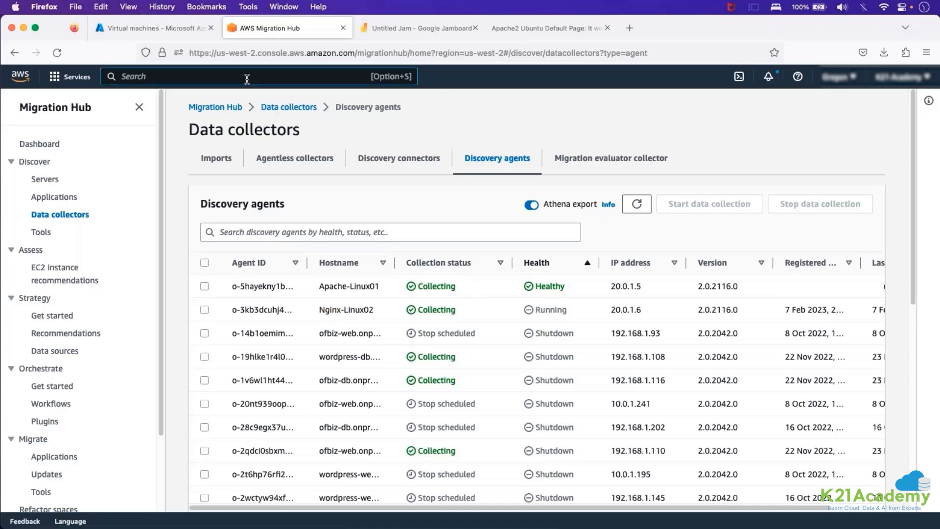
pyautogui.write('vpc')
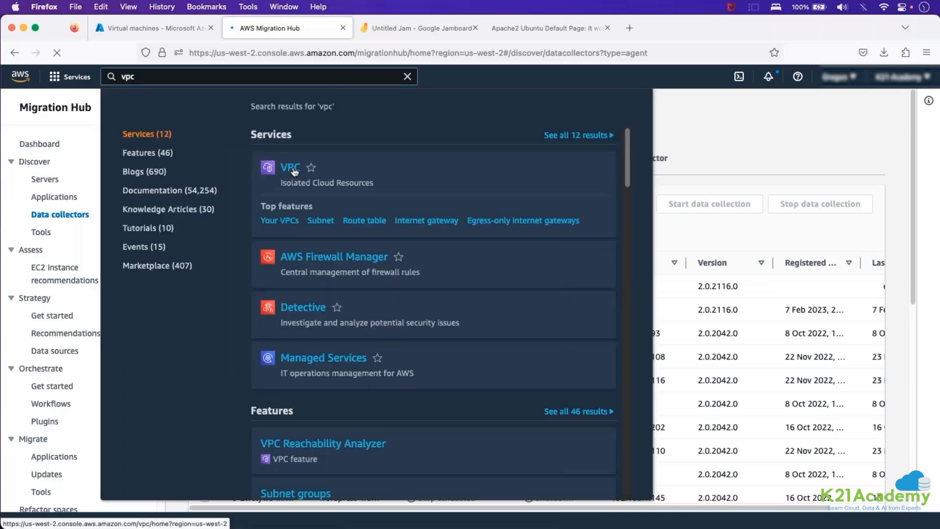
pyautogui.click(290, 169)
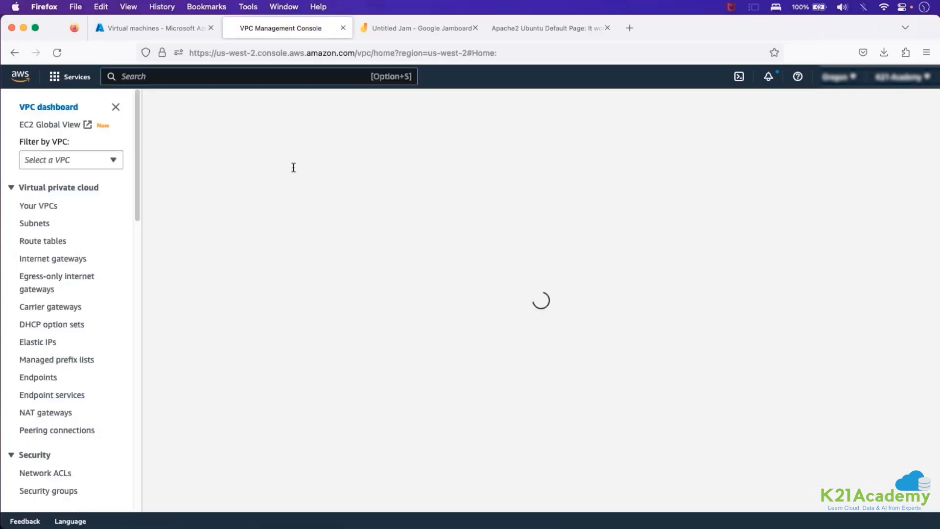
pyautogui.click(179, 219)
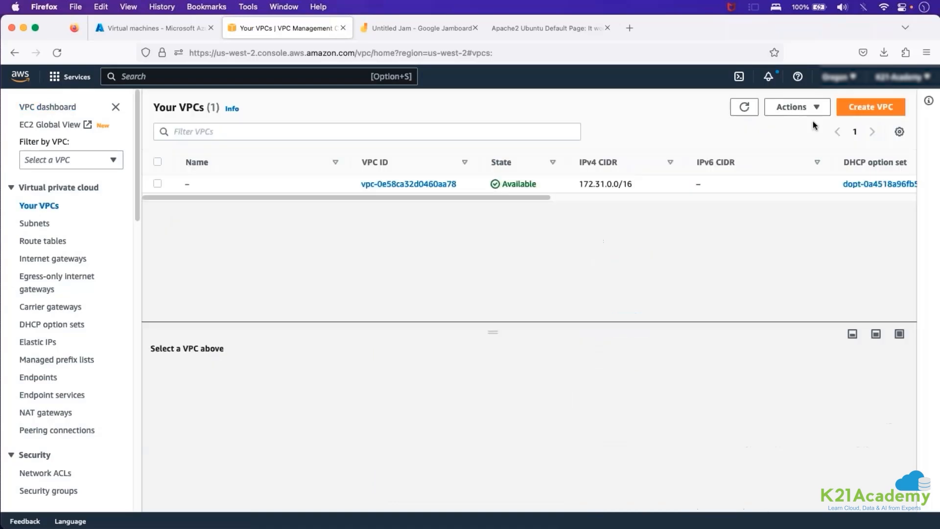
pyautogui.click(852, 108)
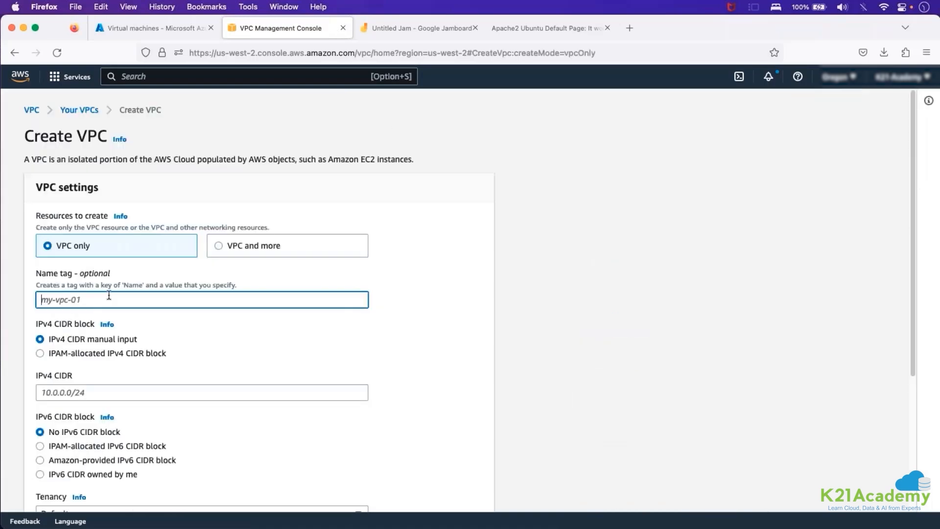
pyautogui.write('adad')
pyautogui.click(433, 287)
pyautogui.scroll(-3, 432, 288)
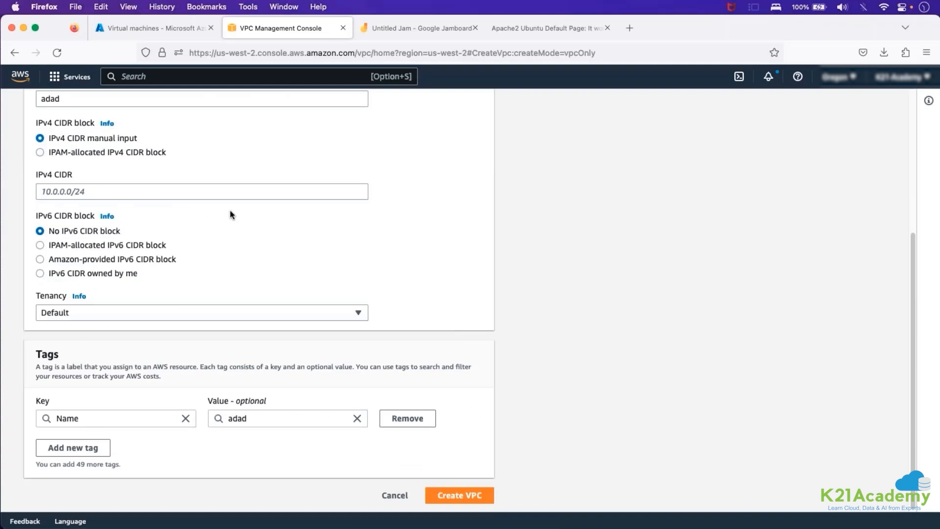
pyautogui.scroll(5, 230, 209)
pyautogui.scroll(3, 259, 294)
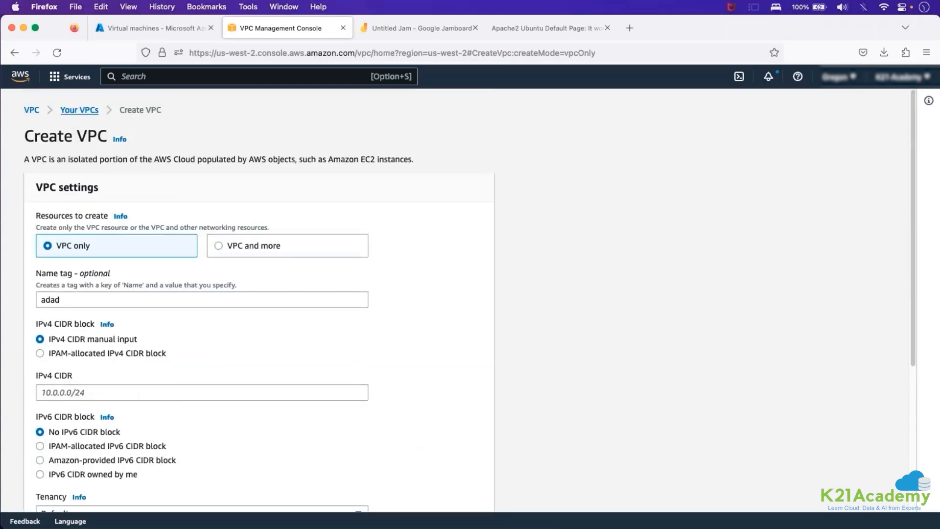
pyautogui.click(78, 107)
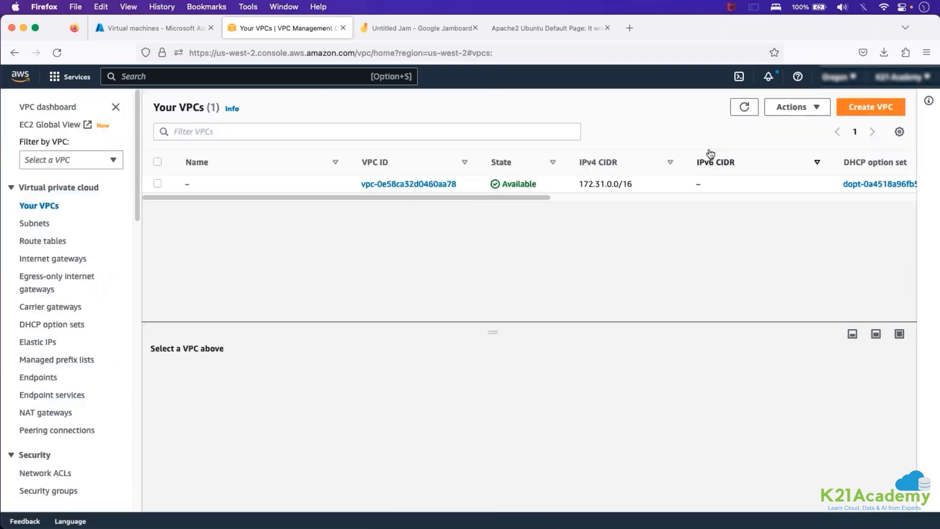
# Search the AWS console for migration, open AWS Application Migration Service and start adding source servers.
pyautogui.click(757, 112)
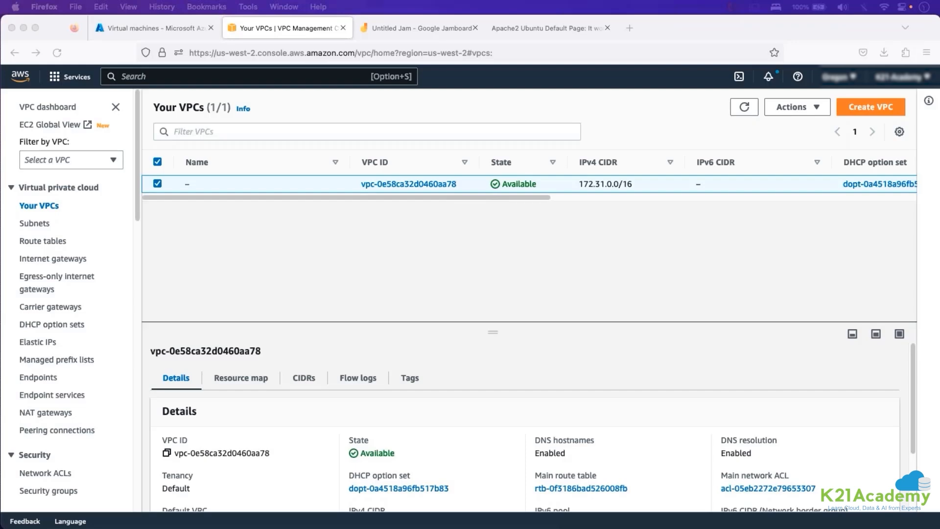
pyautogui.click(184, 88)
pyautogui.click(182, 77)
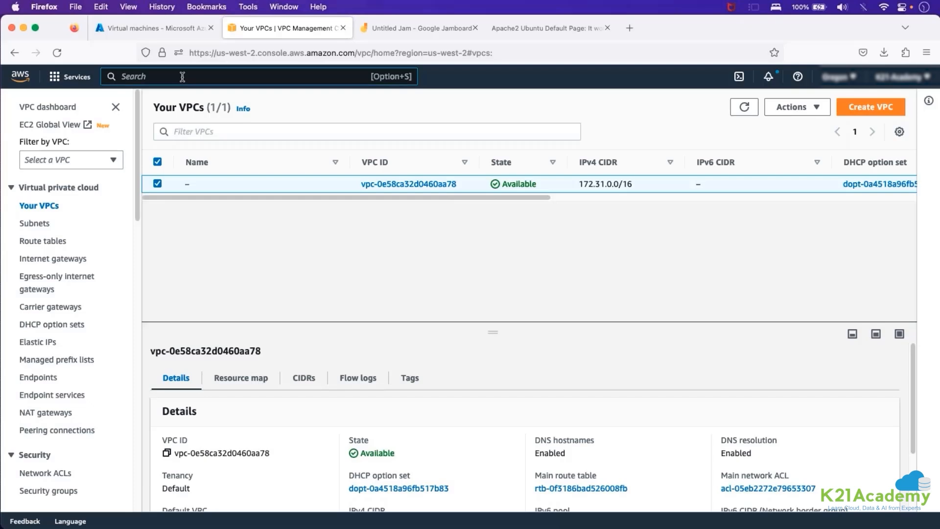
pyautogui.write('migration project')
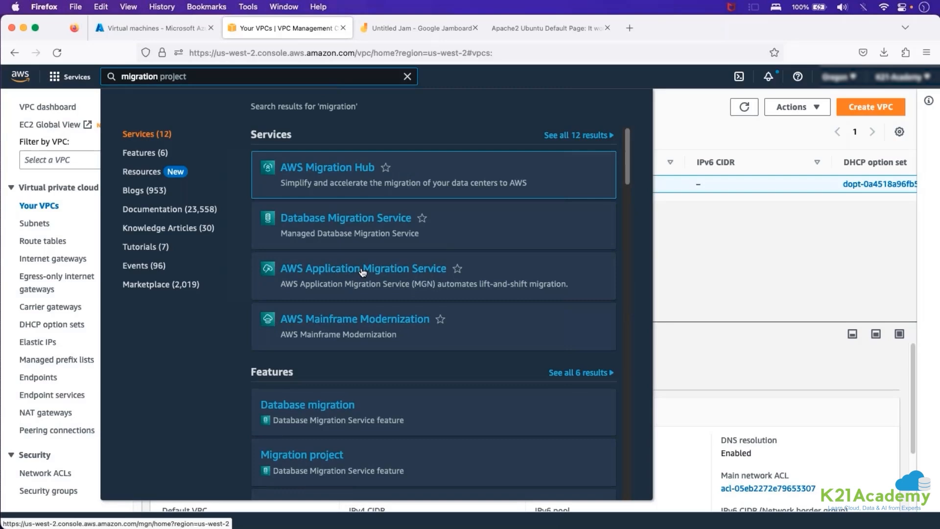
pyautogui.click(362, 270)
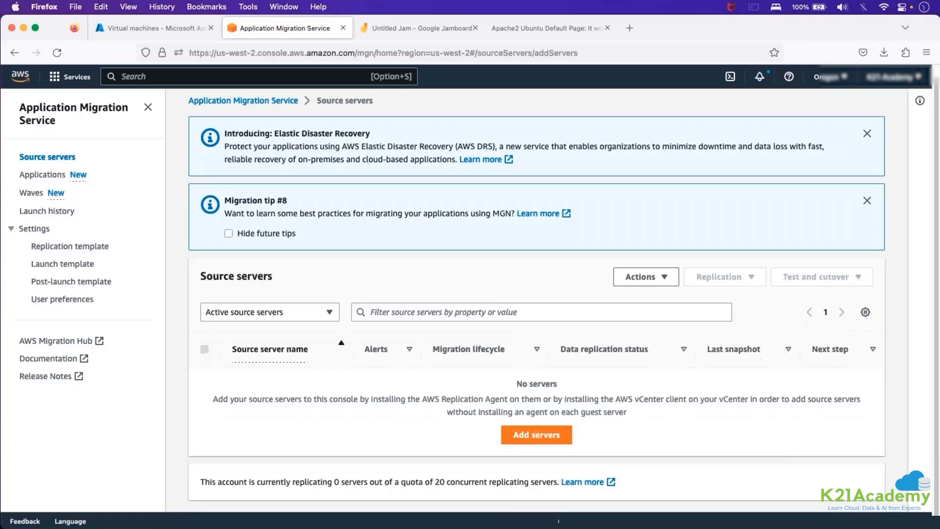
pyautogui.click(538, 435)
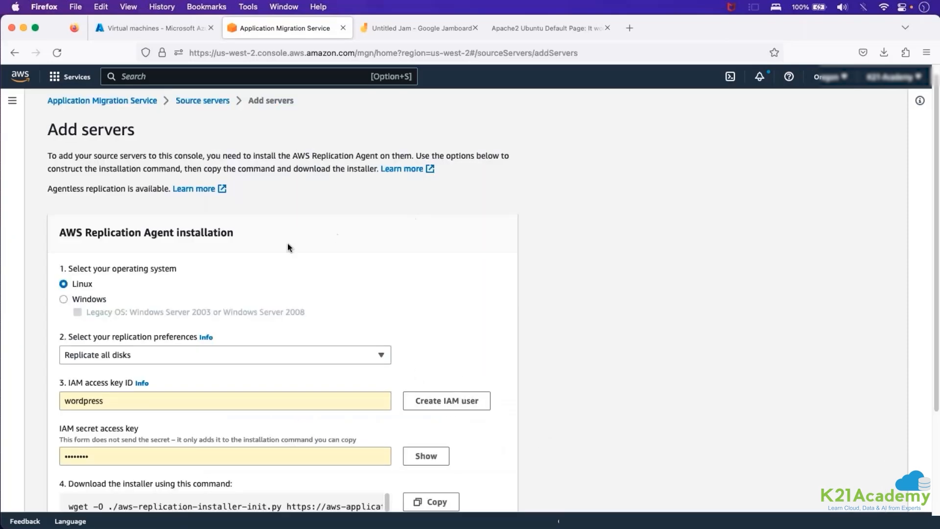
# Review the operating system and replication preference options for the AWS Replication Agent, keeping Linux and Replicate all disks.
pyautogui.scroll(-3, 335, 246)
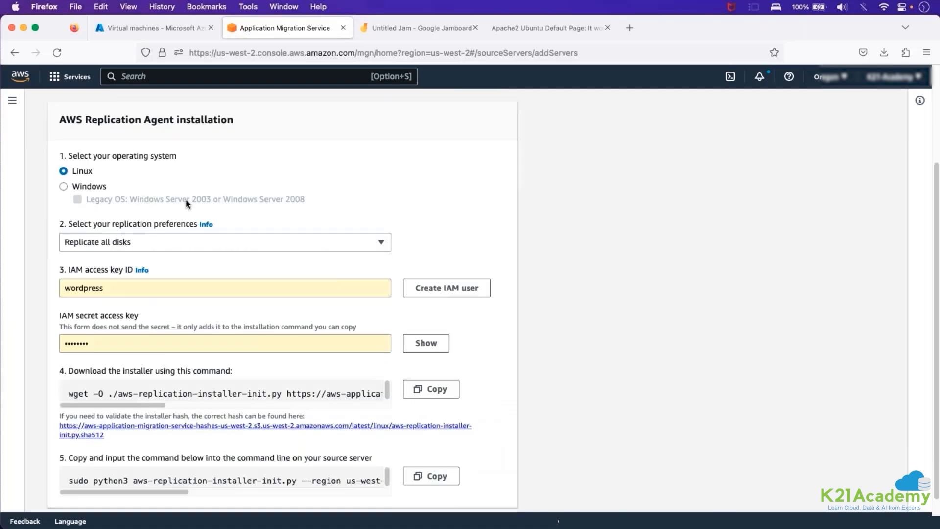
pyautogui.scroll(5, 40, 209)
pyautogui.moveTo(40, 210); pyautogui.dragTo(221, 218)
pyautogui.click(235, 222)
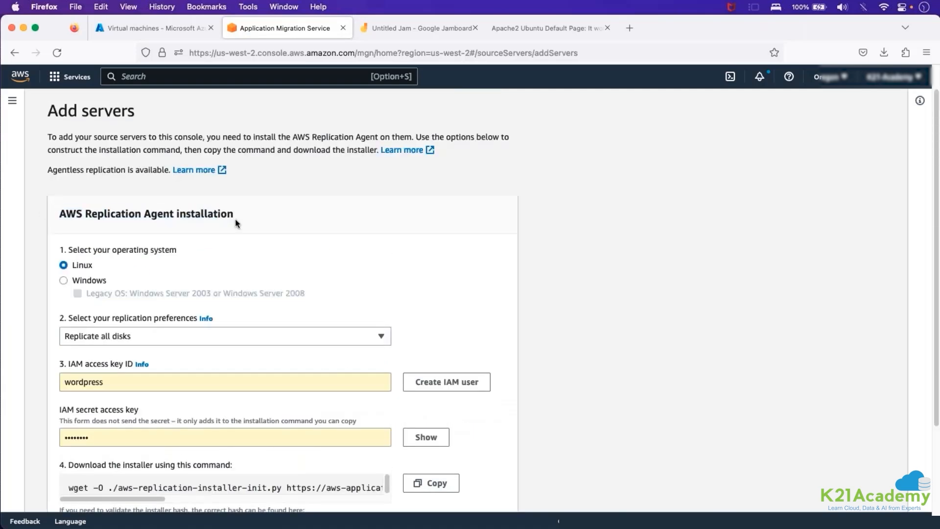
pyautogui.click(86, 280)
pyautogui.click(82, 265)
pyautogui.scroll(-2, 134, 289)
pyautogui.click(134, 289)
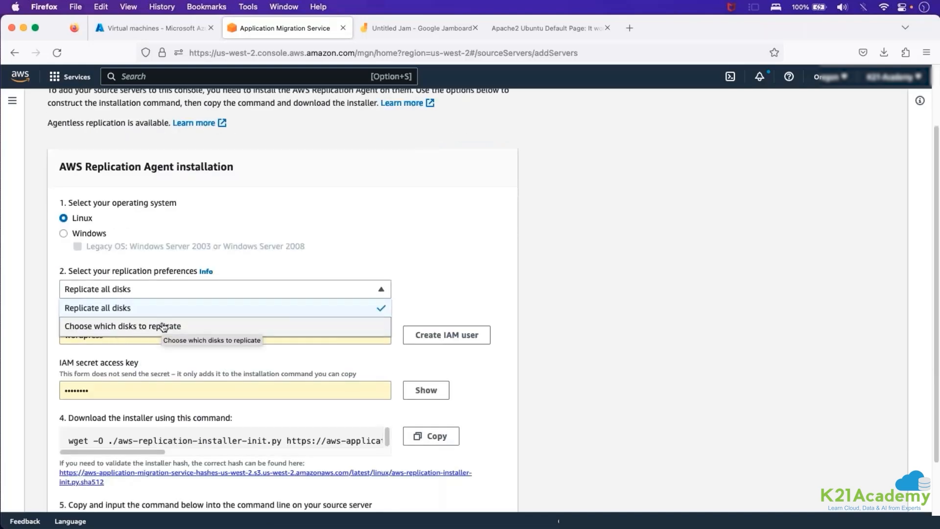
pyautogui.click(440, 271)
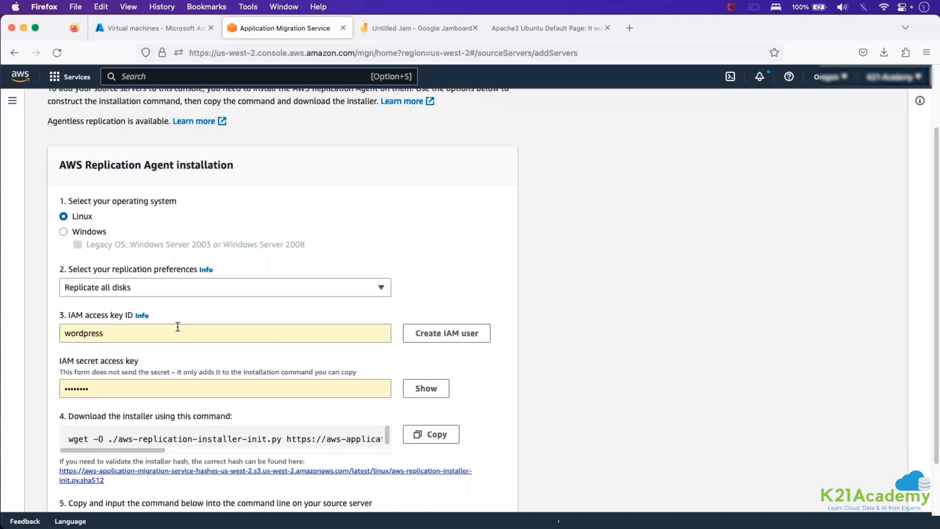
# Highlight the IAM access key ID label and its prefilled value in the agent installation form.
pyautogui.scroll(-1, 118, 321)
pyautogui.doubleClick(118, 321)
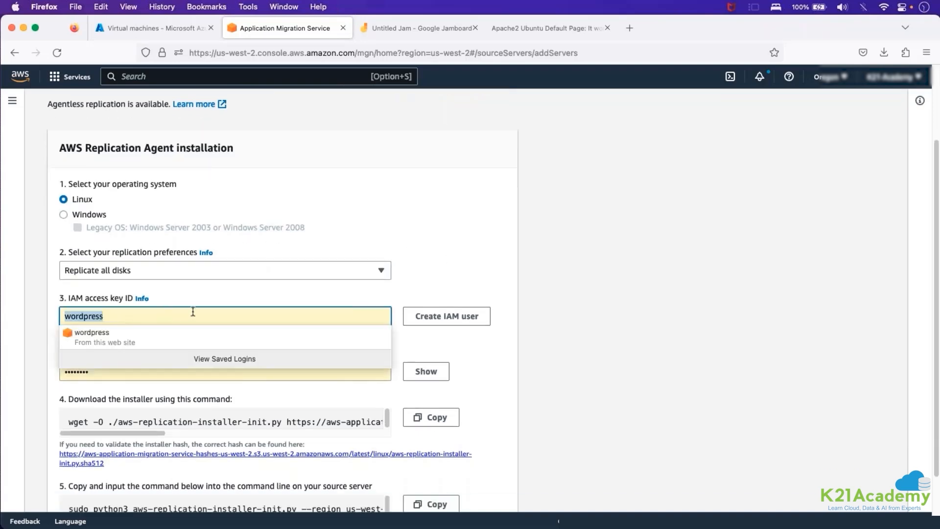
pyautogui.click(77, 301)
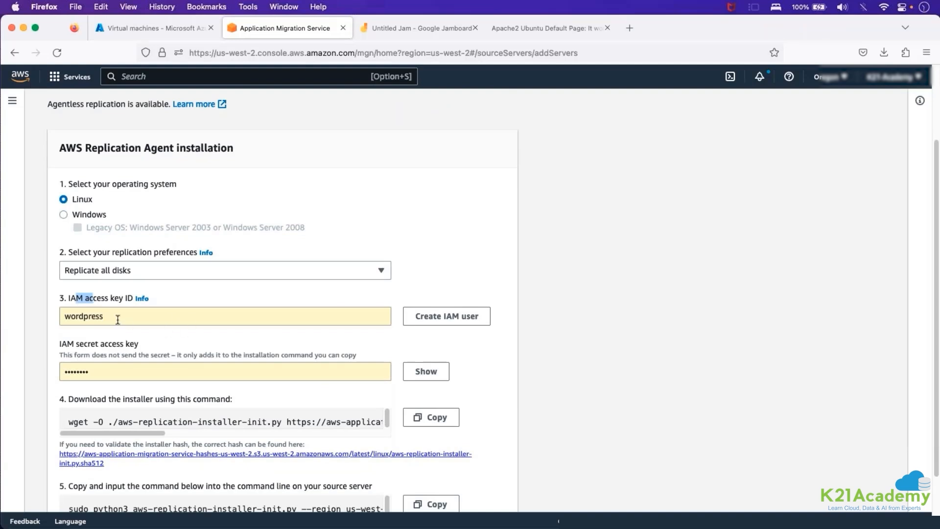
pyautogui.moveTo(115, 318); pyautogui.dragTo(54, 316)
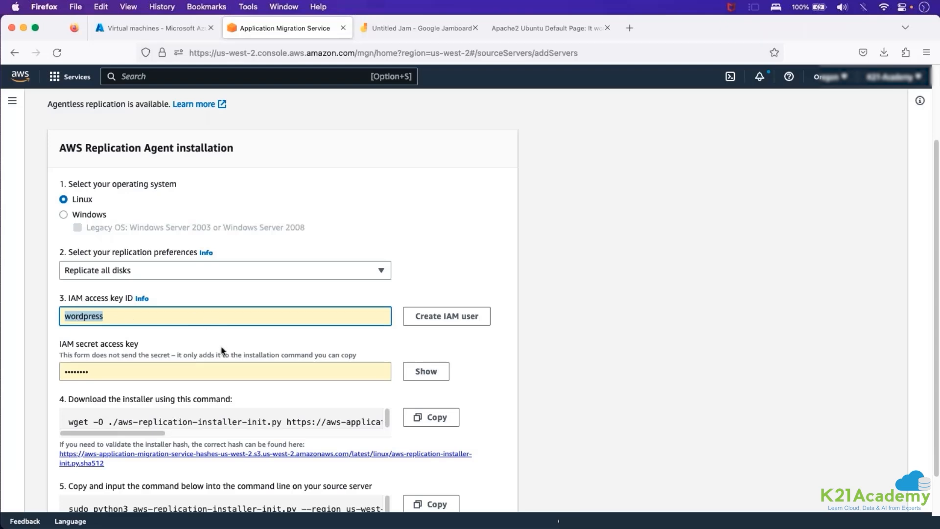
# Examine the installer download command and the source server installation command, highlighting each one.
pyautogui.scroll(-3, 222, 350)
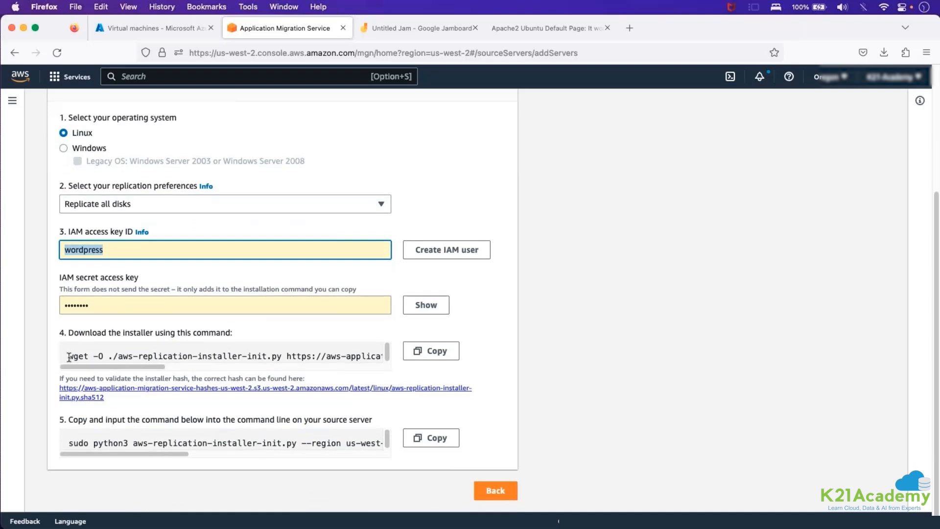
pyautogui.moveTo(68, 357); pyautogui.dragTo(386, 356)
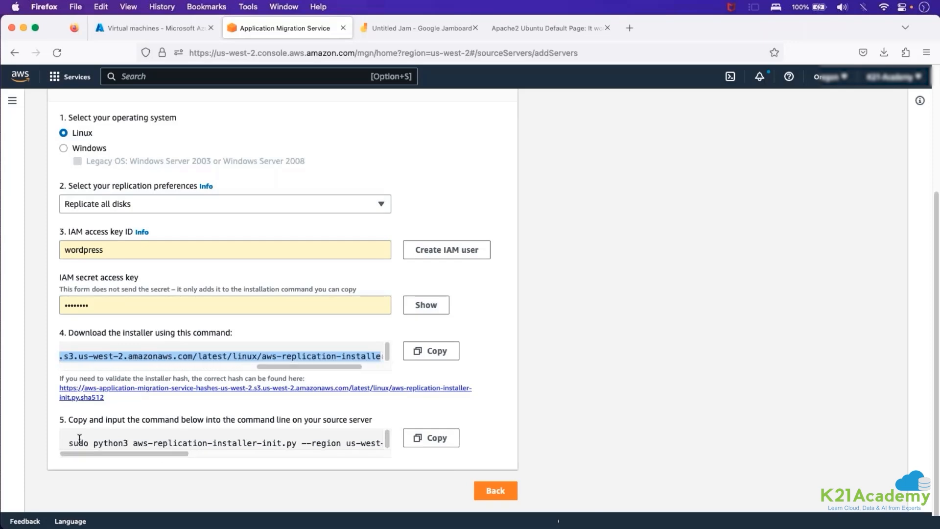
pyautogui.moveTo(68, 440); pyautogui.dragTo(404, 444)
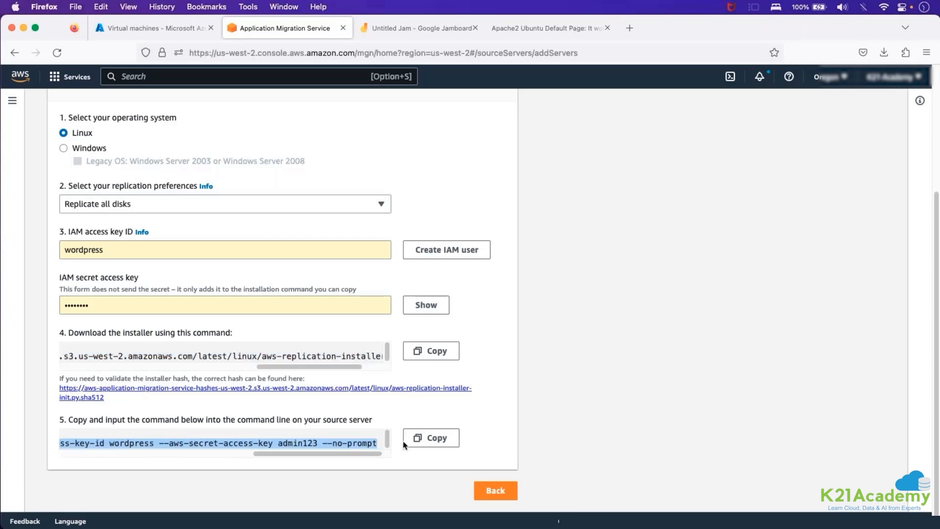
pyautogui.doubleClick(329, 356)
pyautogui.tripleClick(328, 356)
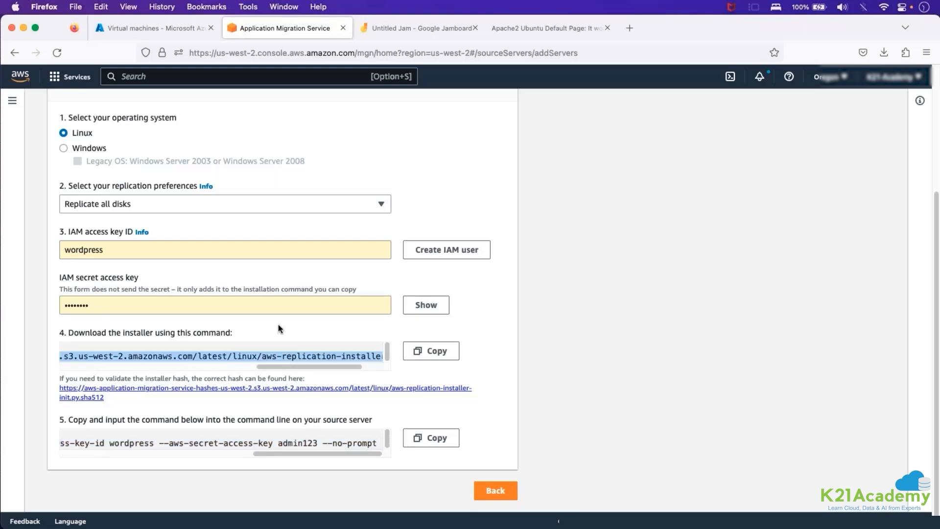
pyautogui.scroll(1, 206, 278)
pyautogui.scroll(3, 206, 277)
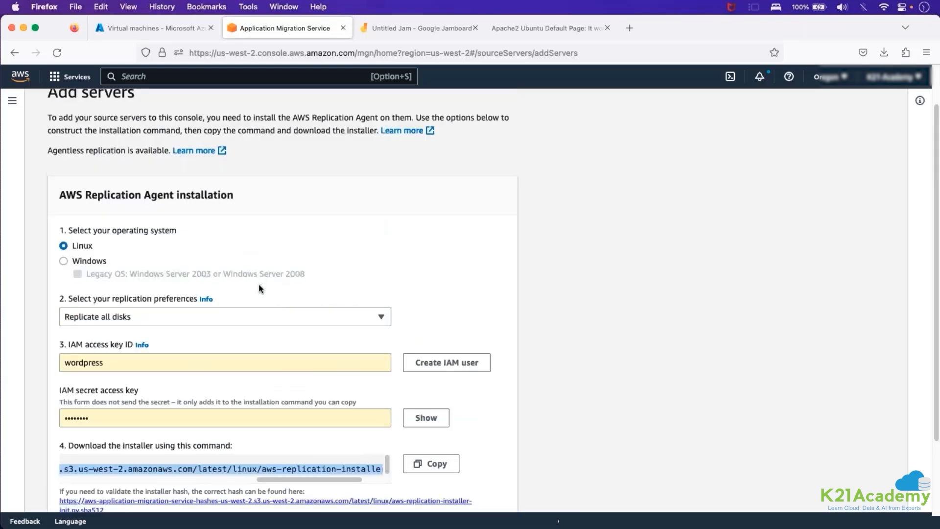
pyautogui.scroll(-3, 259, 287)
pyautogui.scroll(5, 181, 197)
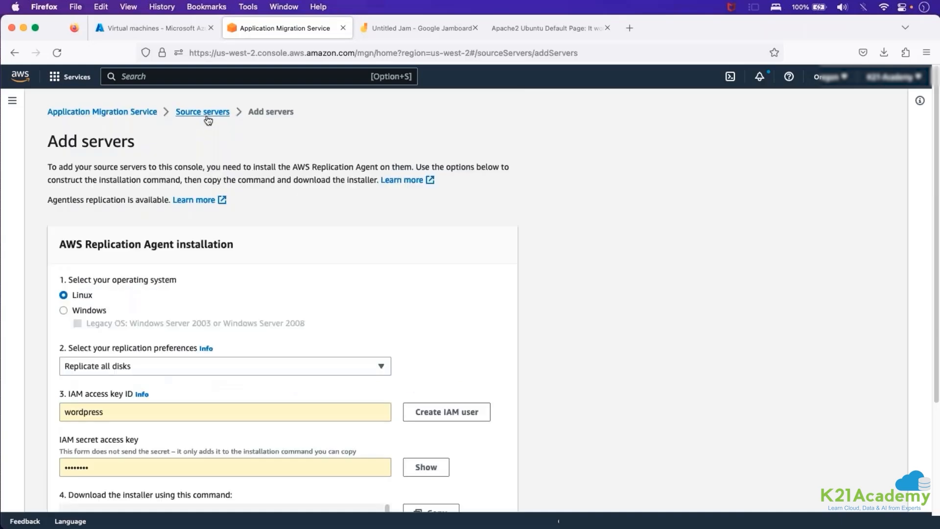
# Return to the source servers list, reopen the Add servers form and copy the installer download command.
pyautogui.click(206, 114)
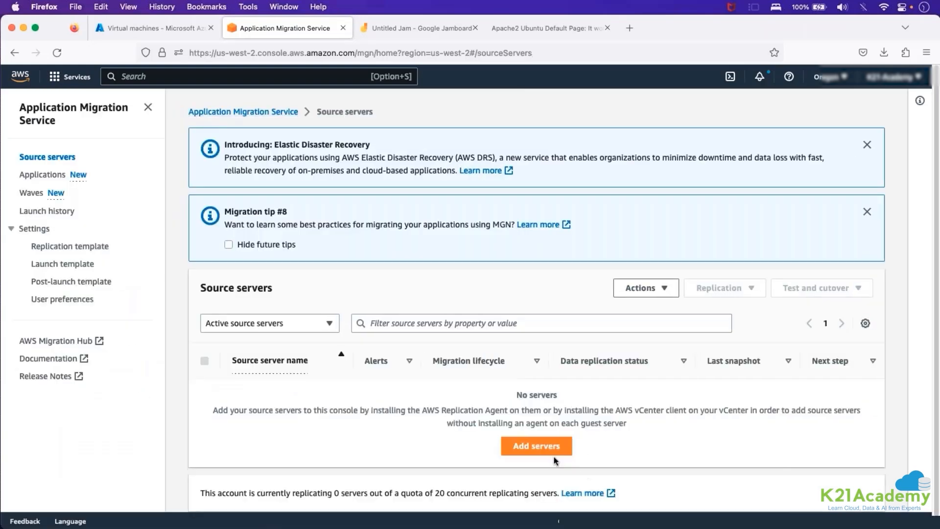
pyautogui.click(555, 446)
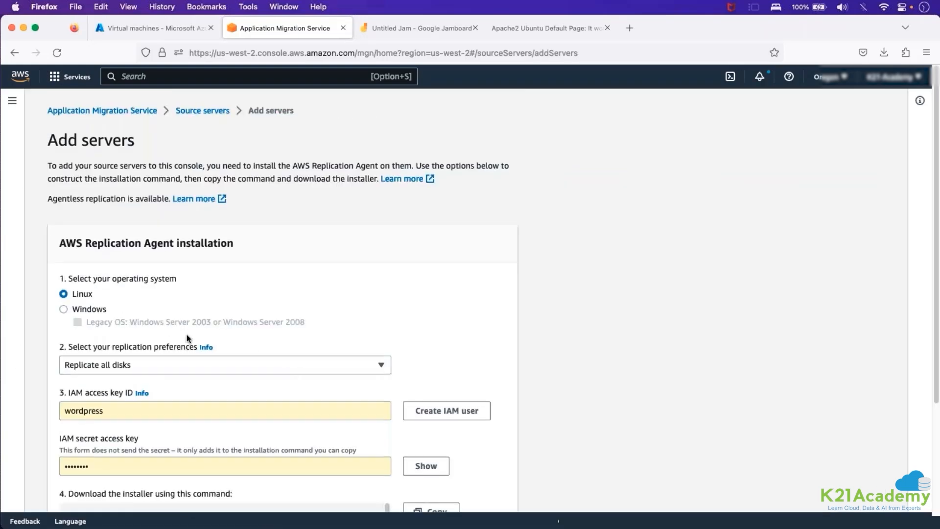
pyautogui.scroll(-3, 178, 331)
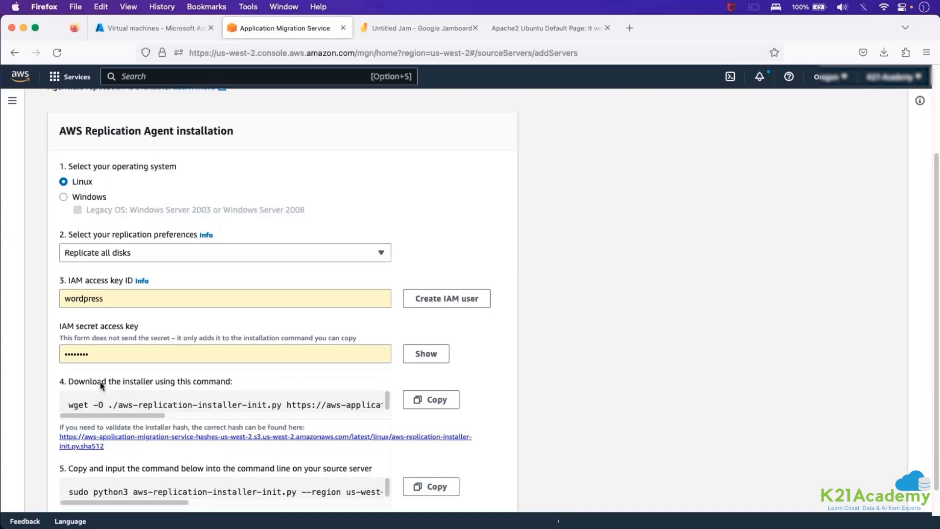
pyautogui.scroll(-1, 102, 386)
pyautogui.moveTo(68, 386); pyautogui.dragTo(391, 384)
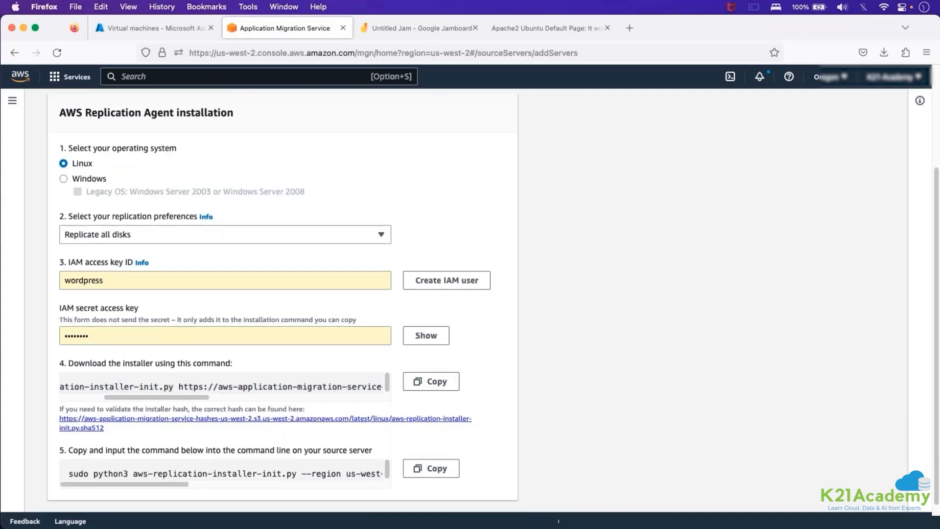
pyautogui.click(436, 381)
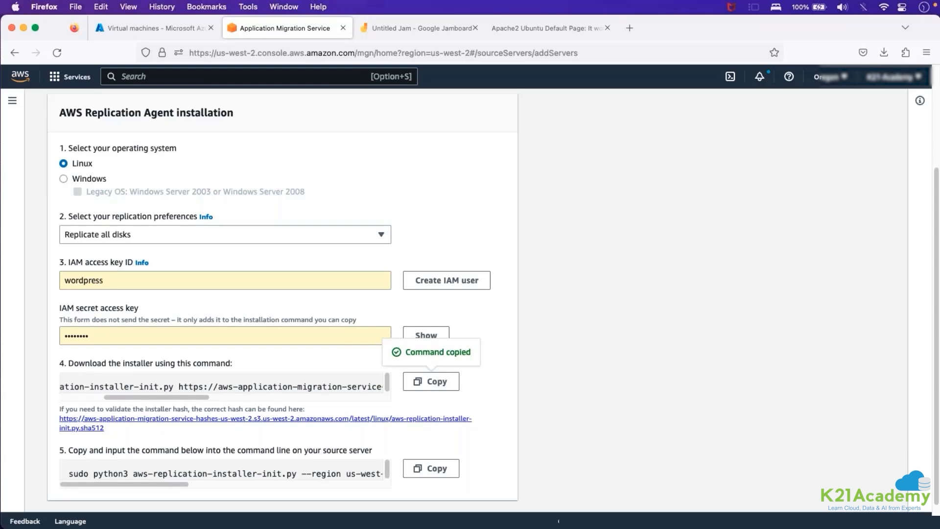
# Switch to Notepad in the remote desktop session and paste the wget download command a few lines below the discovery agent commands.
pyautogui.press('super+Tab')
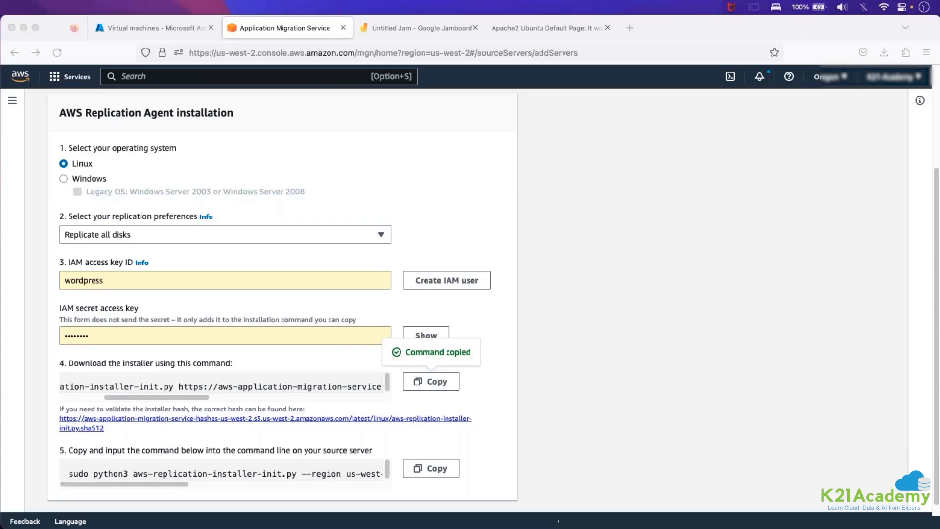
pyautogui.press('super+Tab')
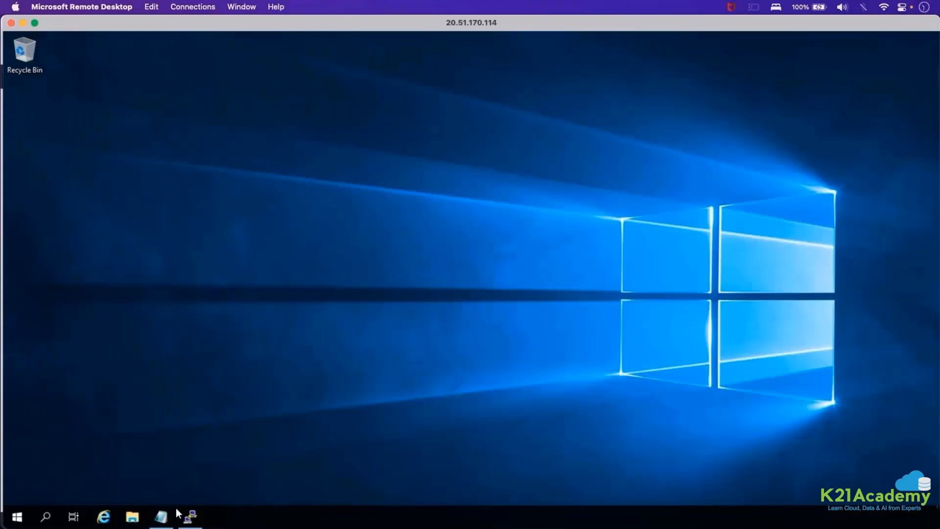
pyautogui.click(169, 514)
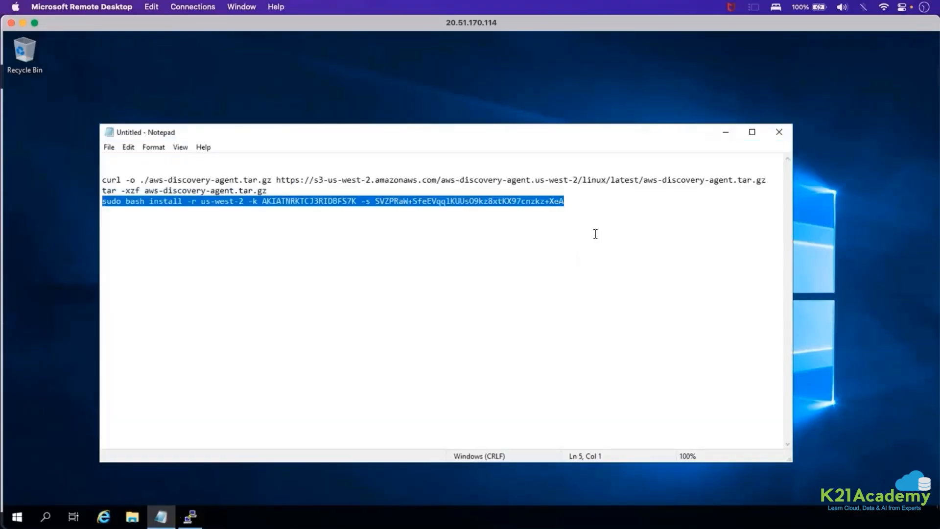
pyautogui.click(593, 234)
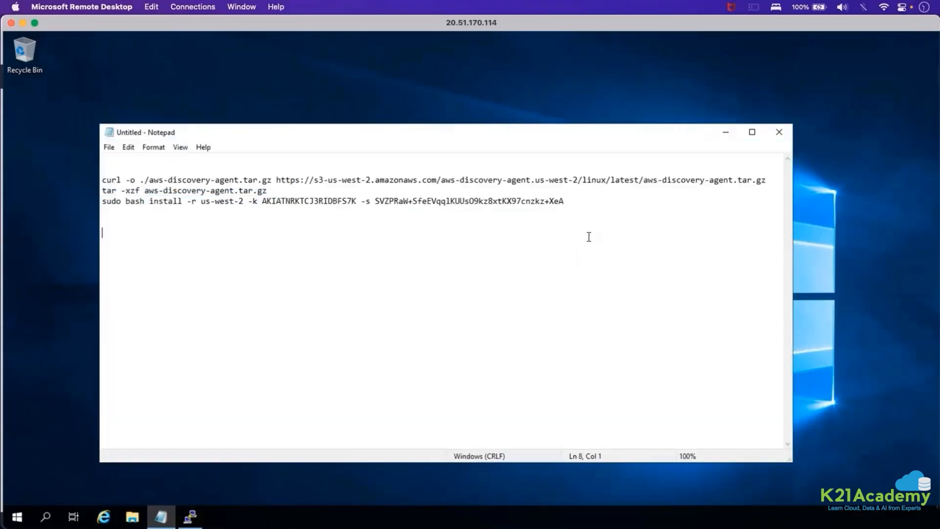
pyautogui.press('Return')
pyautogui.press('Return')
pyautogui.press('Return')
pyautogui.rightClick(584, 238)
pyautogui.click(607, 289)
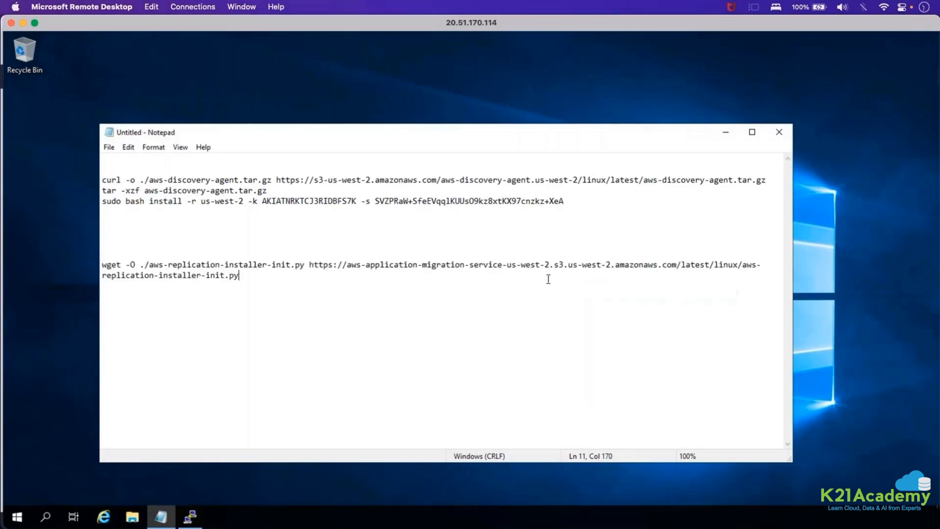
# Copy the python3 installation command with its access key ID and secret access key from Firefox and paste it below the download command in Notepad.
pyautogui.click(22, 22)
pyautogui.click(431, 468)
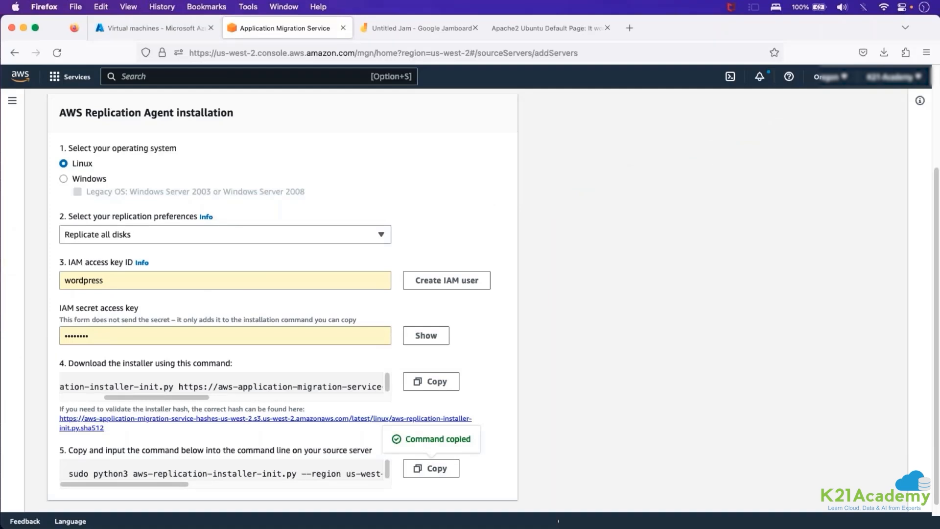
pyautogui.click(558, 521)
pyautogui.press('Return')
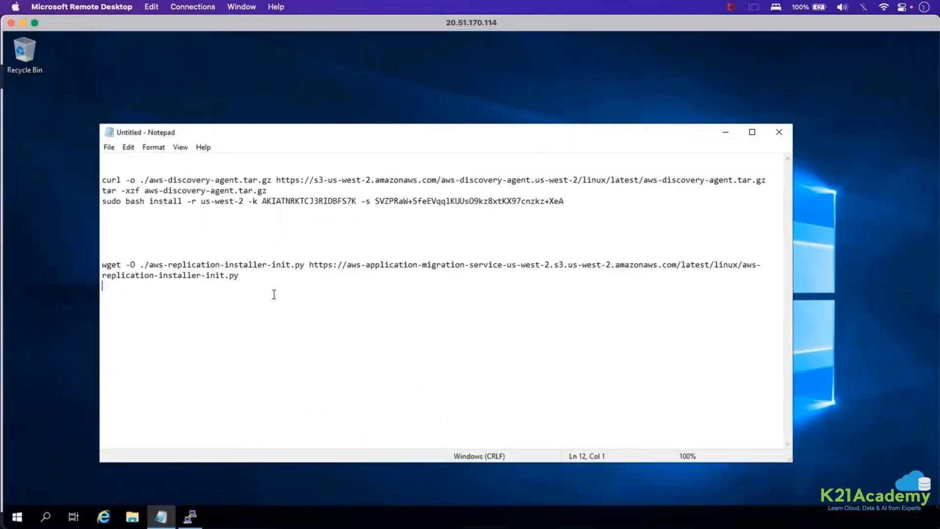
pyautogui.hotkey('ctrl', 'v')
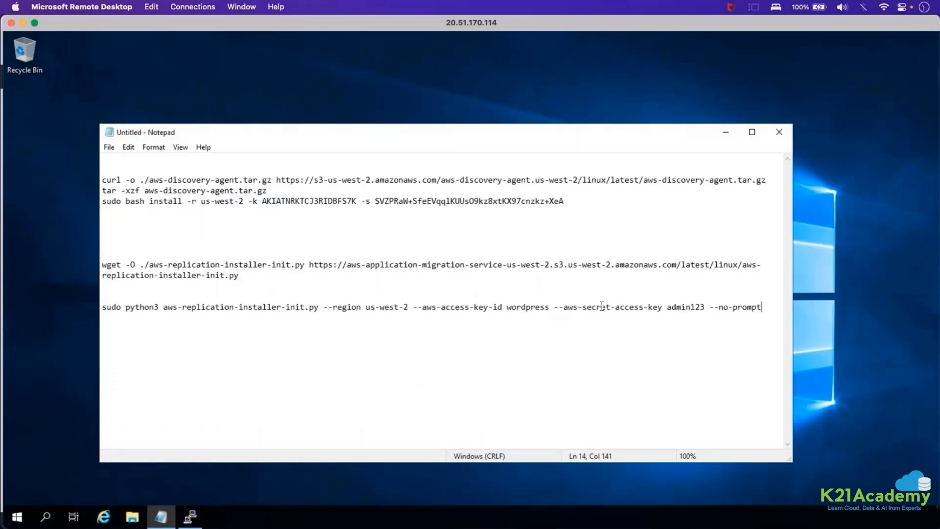
# Examine the placeholder access key ID and secret access key in the python3 command against the credentials in the discovery agent install command.
pyautogui.moveTo(599, 306); pyautogui.dragTo(659, 308)
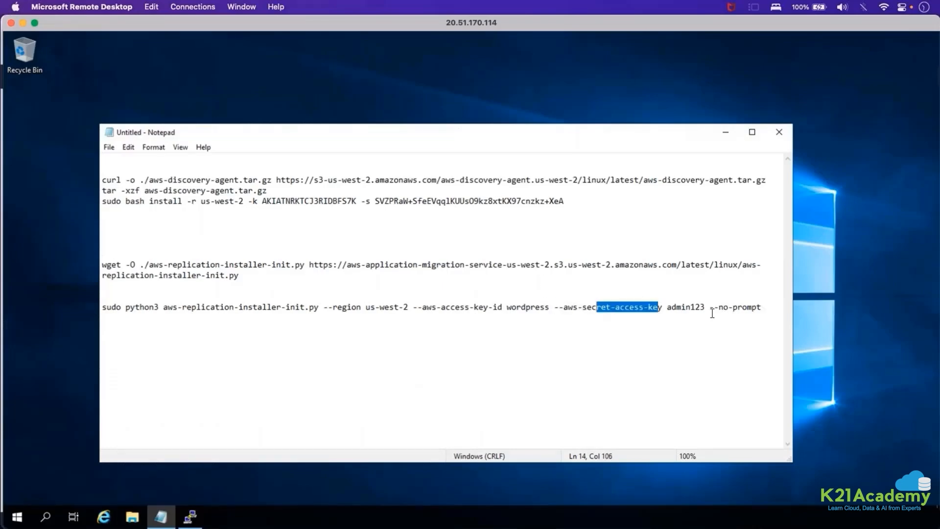
pyautogui.click(502, 307)
pyautogui.click(522, 306)
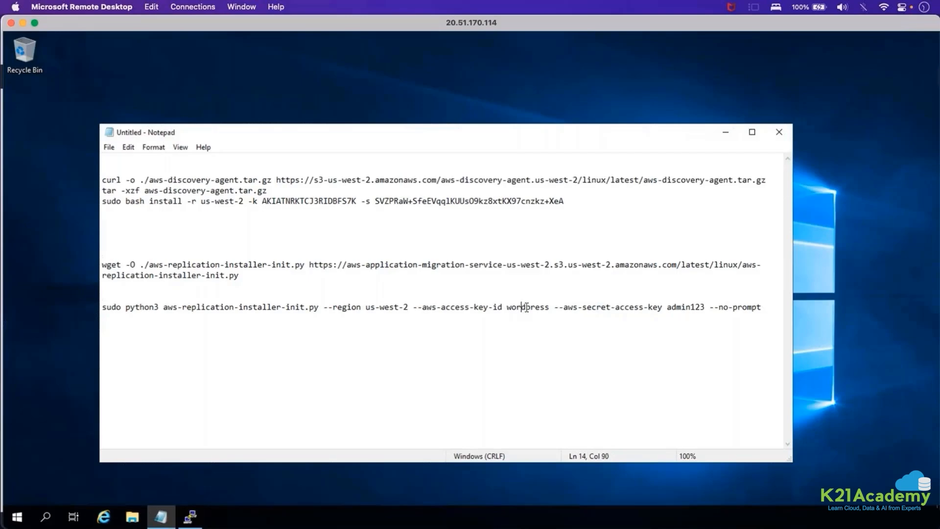
pyautogui.doubleClick(525, 307)
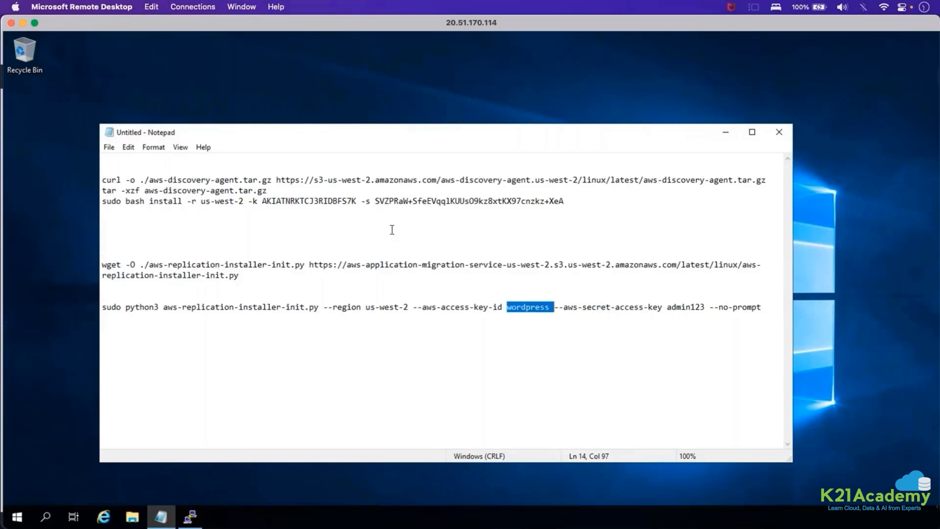
pyautogui.doubleClick(318, 197)
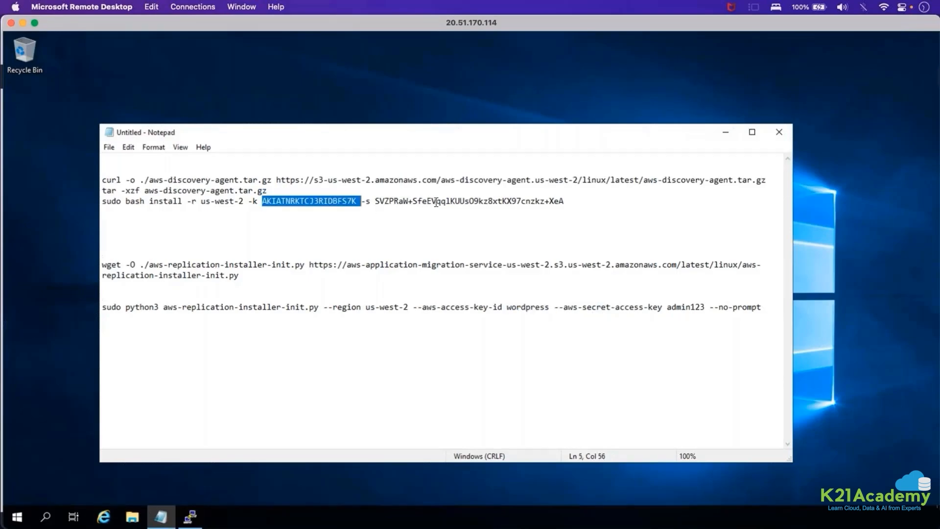
pyautogui.doubleClick(445, 201)
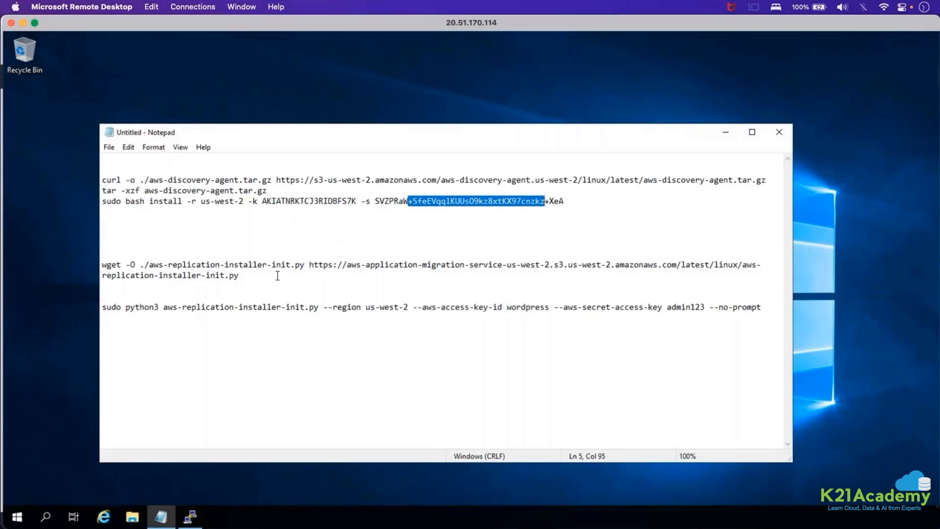
# Copy the wget replication installer command from Notepad and run it in the Apache-Linux01 PuTTY session.
pyautogui.moveTo(243, 277); pyautogui.dragTo(96, 265)
pyautogui.rightClick(121, 271)
pyautogui.click(151, 309)
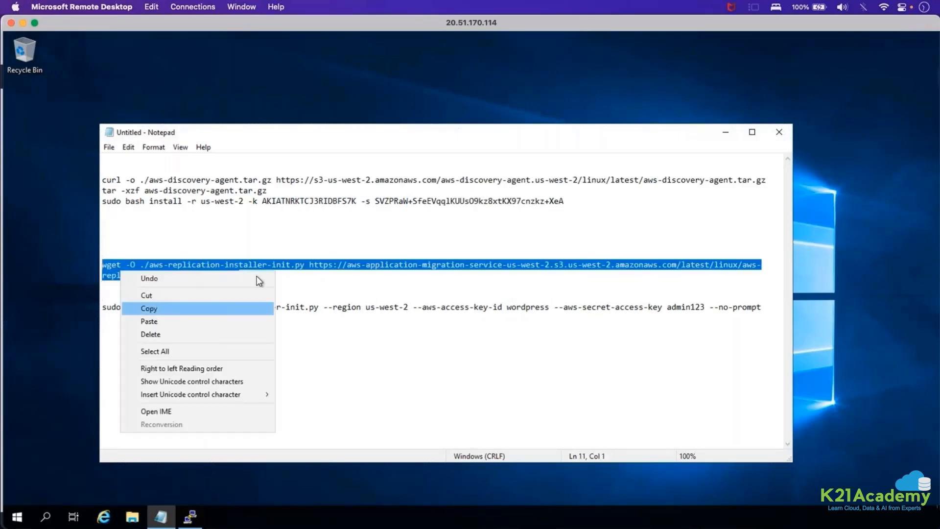
pyautogui.click(237, 275)
pyautogui.moveTo(206, 276); pyautogui.dragTo(215, 275)
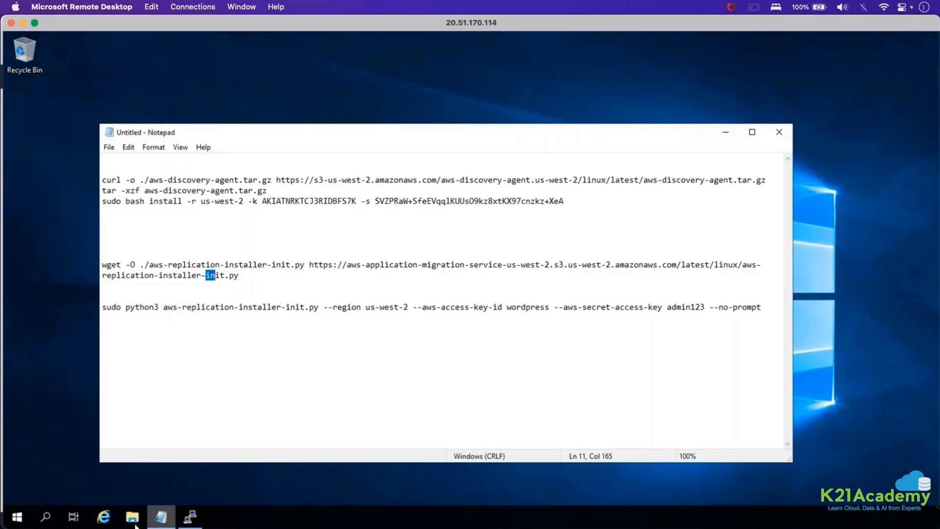
pyautogui.click(179, 523)
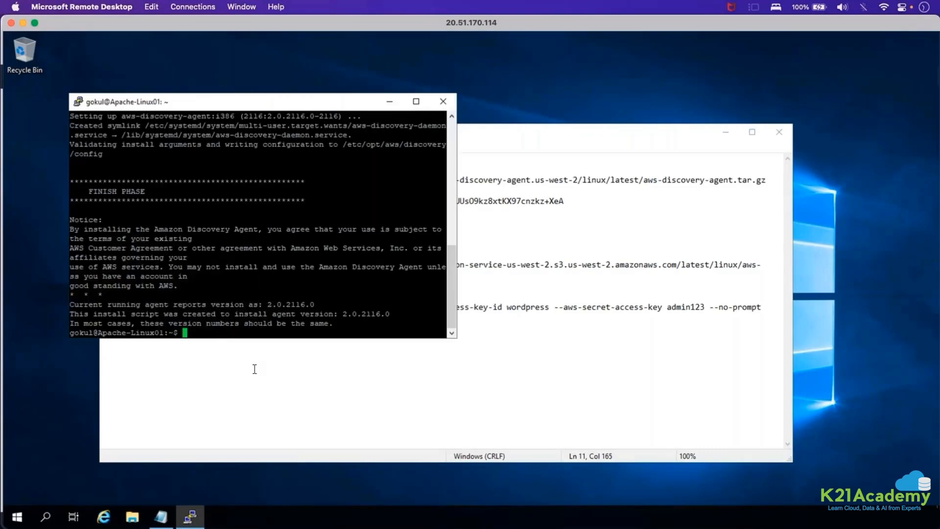
pyautogui.rightClick(257, 331)
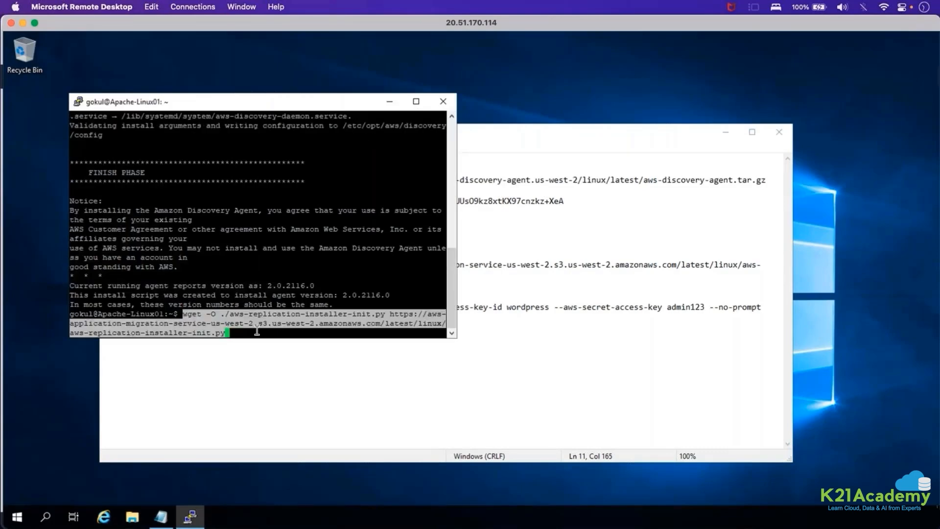
pyautogui.press('Return')
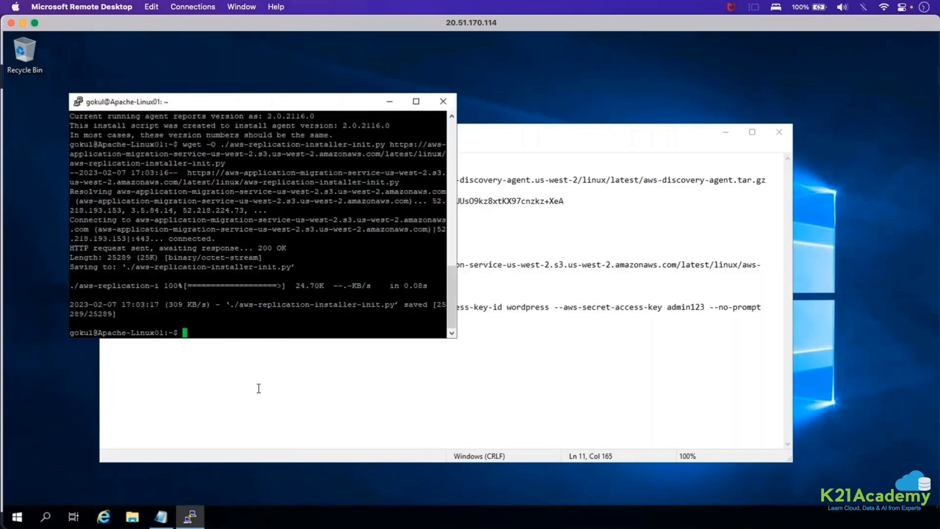
# In Notepad, replace the placeholder access key ID in the python3 command with the access key ID from the discovery agent install command.
pyautogui.click(258, 307)
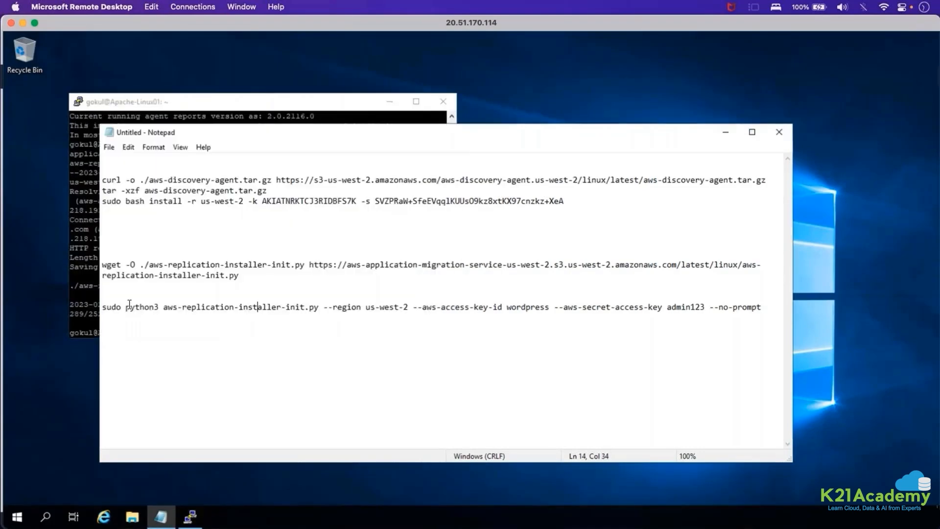
pyautogui.keyDown('shift'); pyautogui.click(171, 308); pyautogui.keyUp('shift')
pyautogui.doubleClick(315, 198)
pyautogui.rightClick(315, 199)
pyautogui.click(333, 232)
pyautogui.doubleClick(533, 308)
pyautogui.rightClick(532, 307)
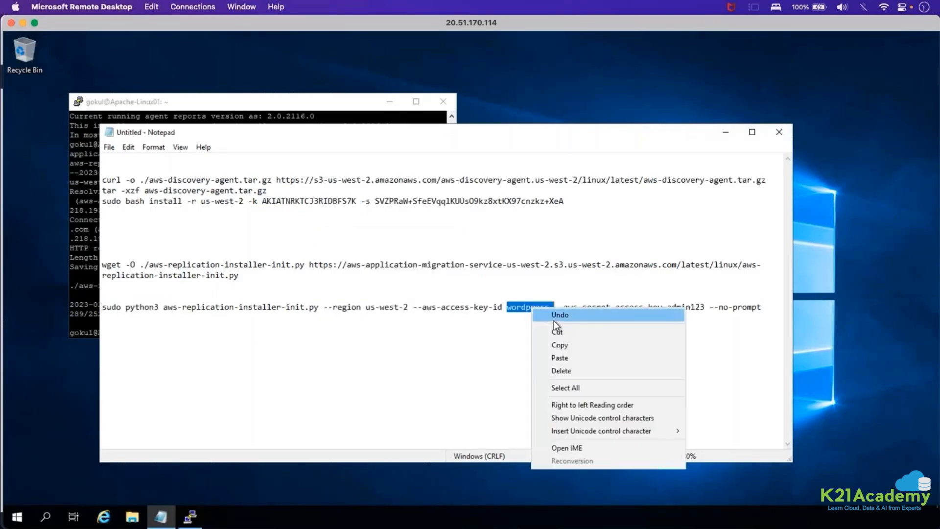
pyautogui.click(557, 358)
# Replace the placeholder secret access key with the one from the discovery agent command, keeping a space before --no-prompt.
pyautogui.doubleClick(554, 198)
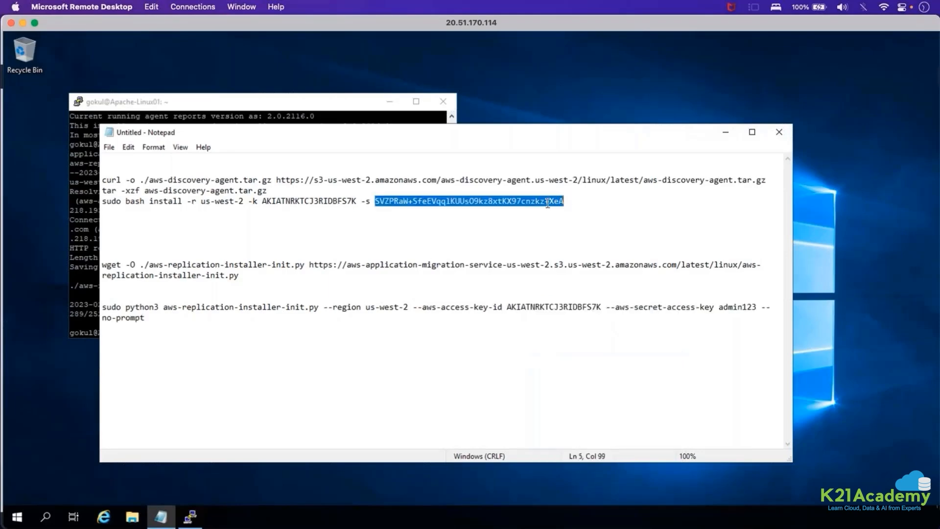
pyautogui.rightClick(547, 200)
pyautogui.click(566, 239)
pyautogui.doubleClick(726, 307)
pyautogui.rightClick(731, 308)
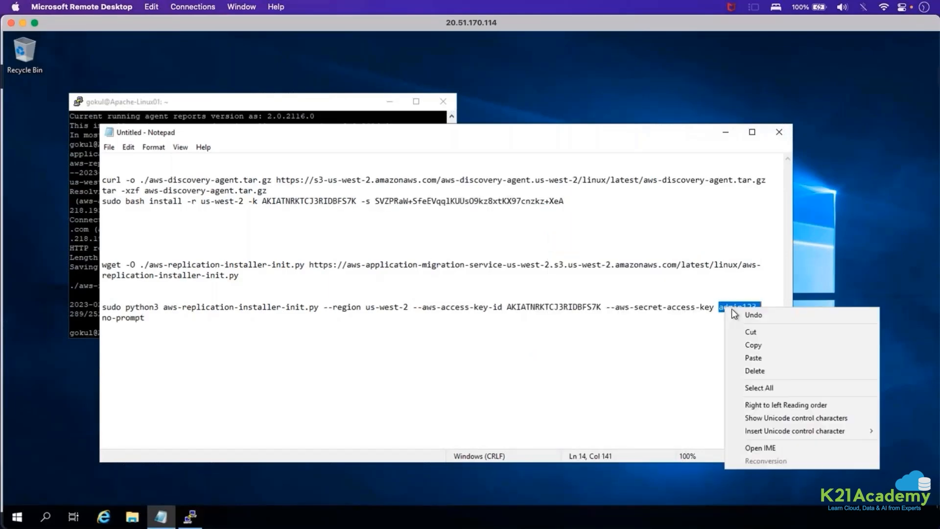
pyautogui.click(753, 358)
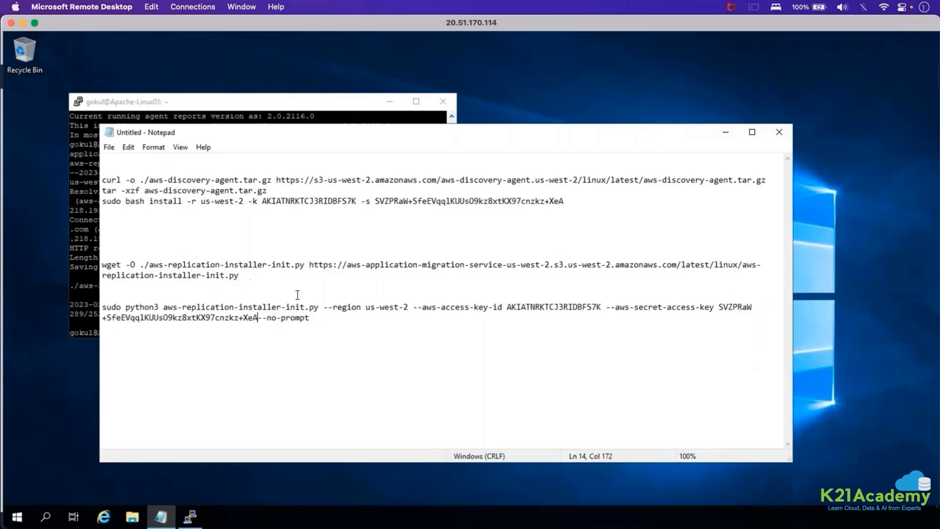
pyautogui.doubleClick(258, 318)
pyautogui.click(258, 318)
# Copy the completed python3 replication agent installation command and run it in the Apache-Linux01 PuTTY session.
pyautogui.moveTo(314, 317); pyautogui.dragTo(112, 308)
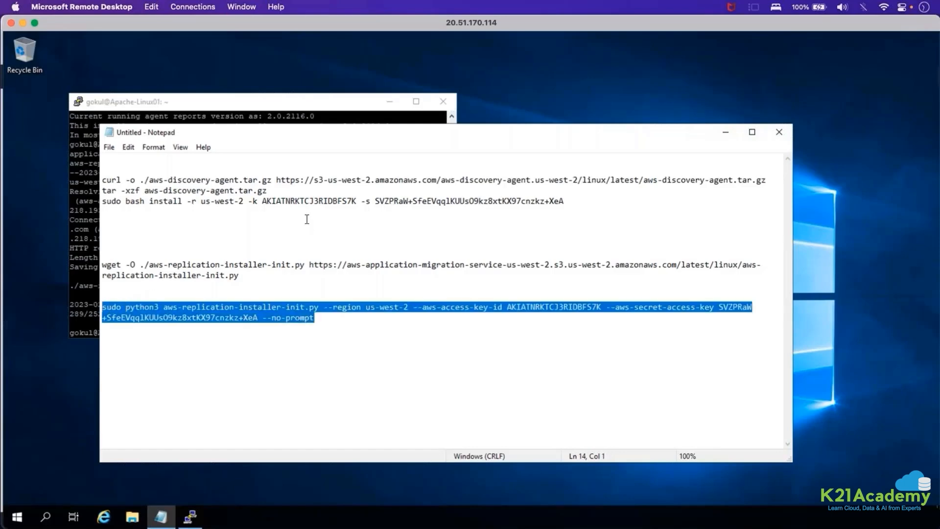
pyautogui.click(90, 299)
pyautogui.rightClick(91, 299)
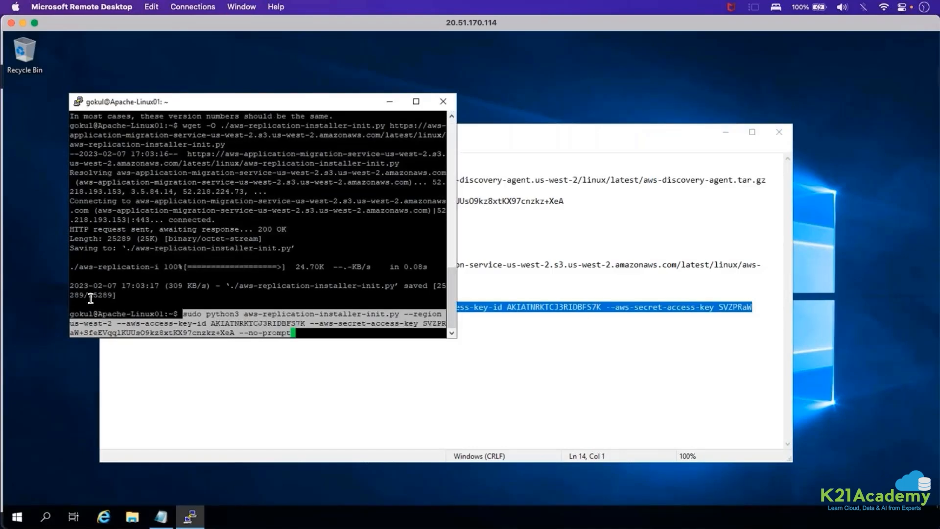
pyautogui.press('Return')
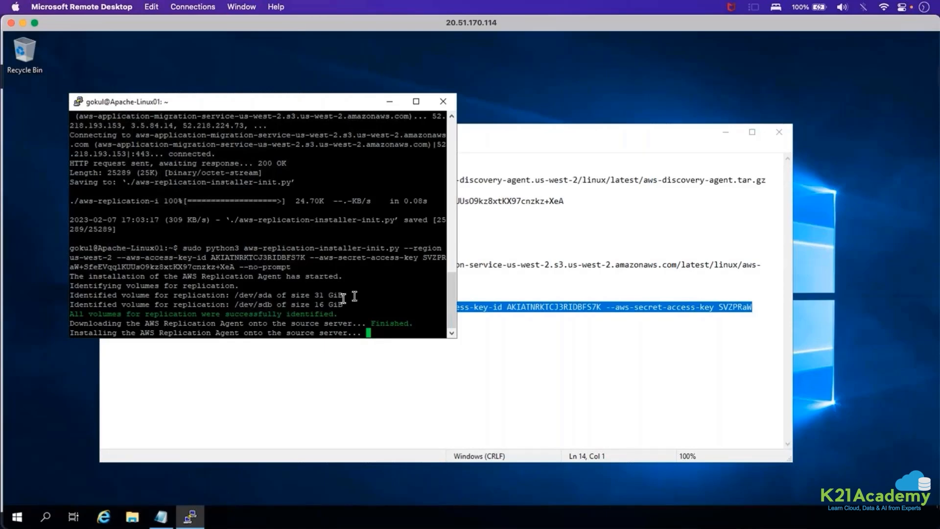
# Open a new PuTTY window and look up the private IP address of the Nginx-Linux02 virtual machine in the Azure portal in Firefox.
pyautogui.moveTo(186, 522)
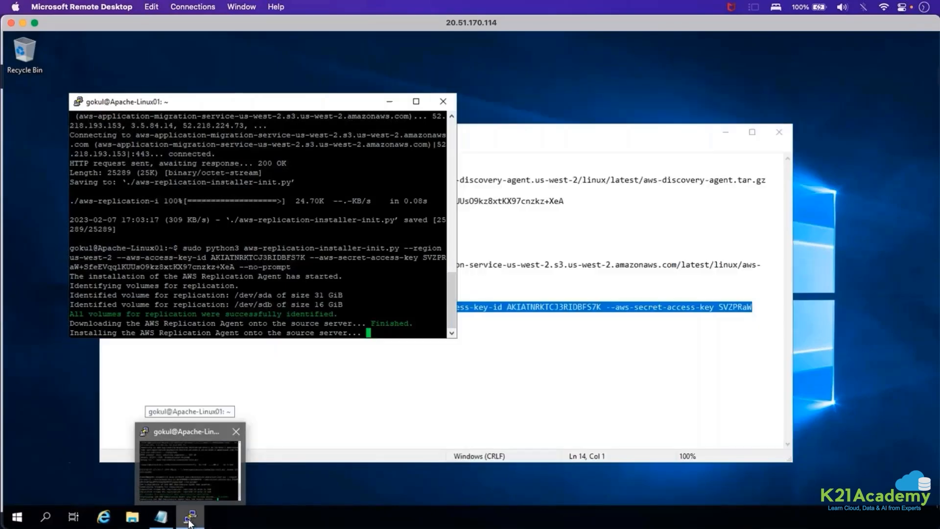
pyautogui.rightClick(190, 516)
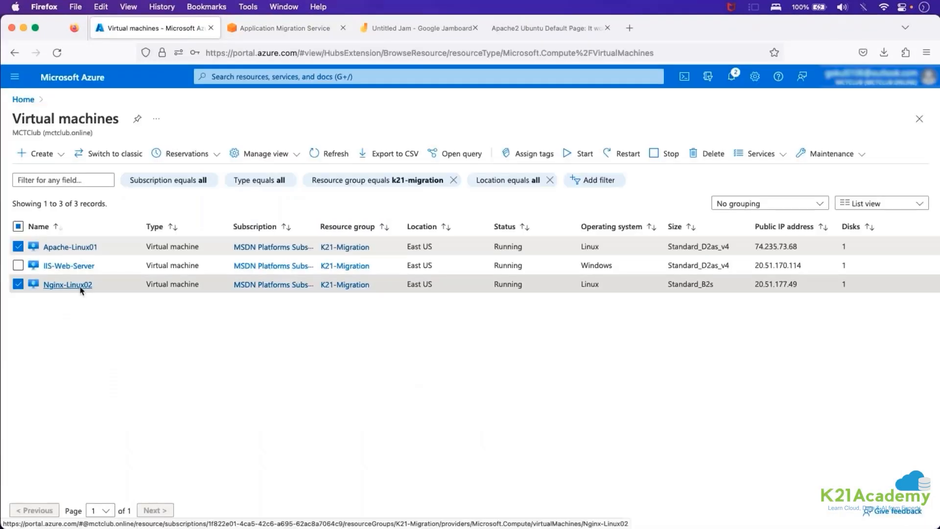
pyautogui.click(81, 288)
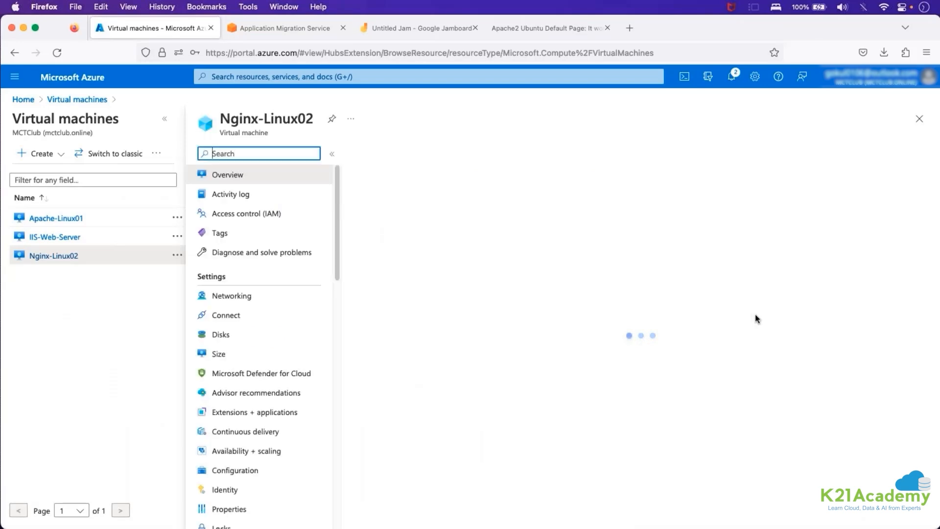
pyautogui.scroll(-1, 736, 345)
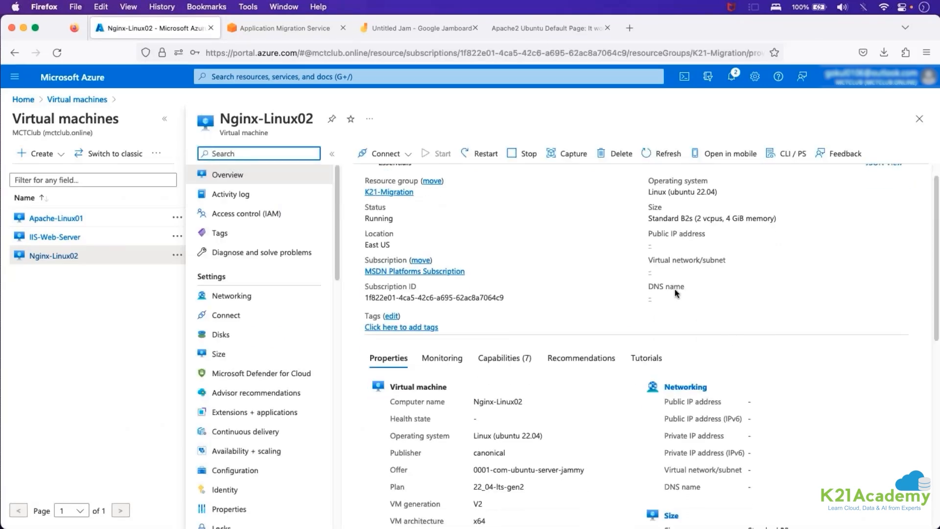
pyautogui.scroll(-1, 744, 406)
pyautogui.click(761, 394)
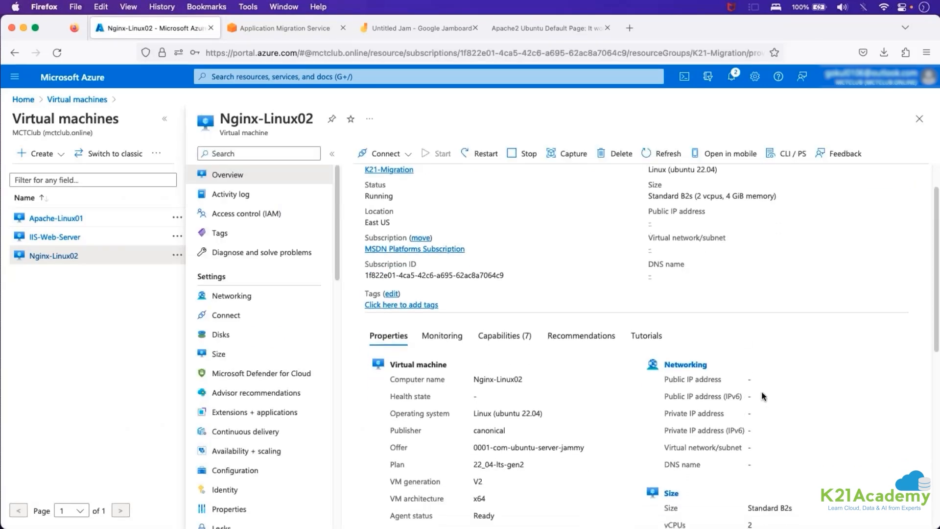
pyautogui.scroll(-1, 762, 395)
pyautogui.moveTo(752, 403); pyautogui.dragTo(777, 404)
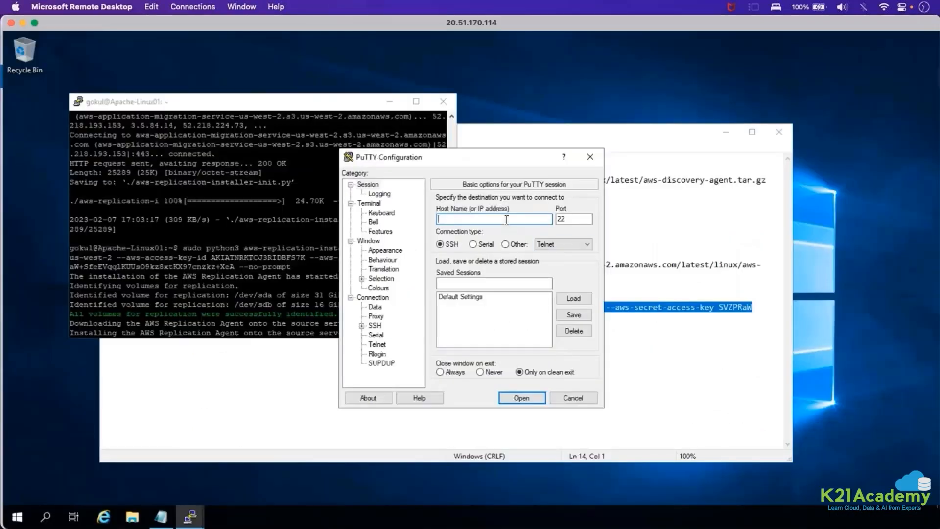
# Connect over SSH to 20.0.1.6, log in with the account username and password, and clear the terminal.
pyautogui.write('20.0.1.6')
pyautogui.click(522, 398)
pyautogui.write('gokul')
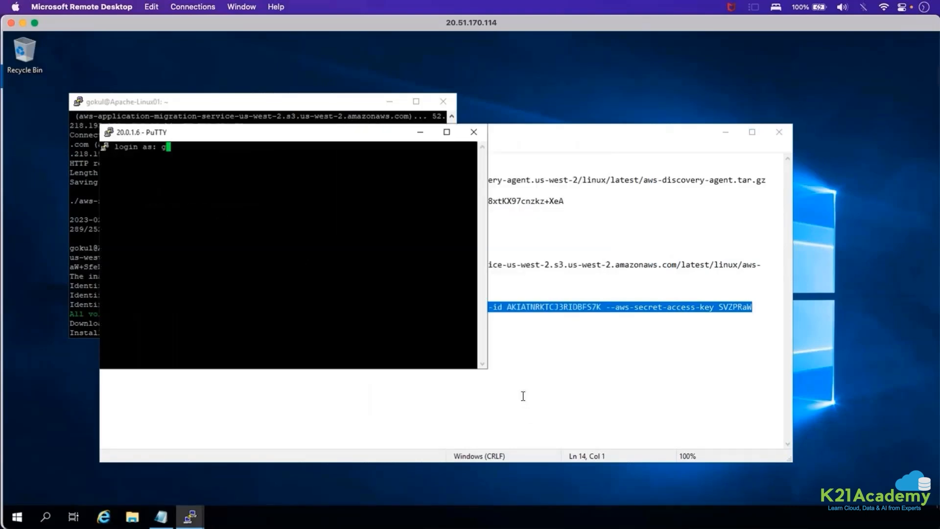
pyautogui.press('Return')
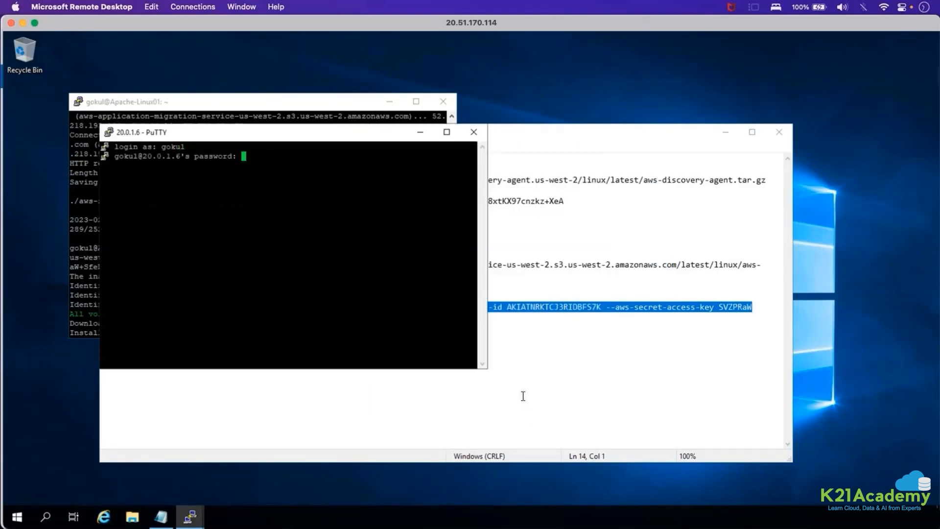
pyautogui.press('Return')
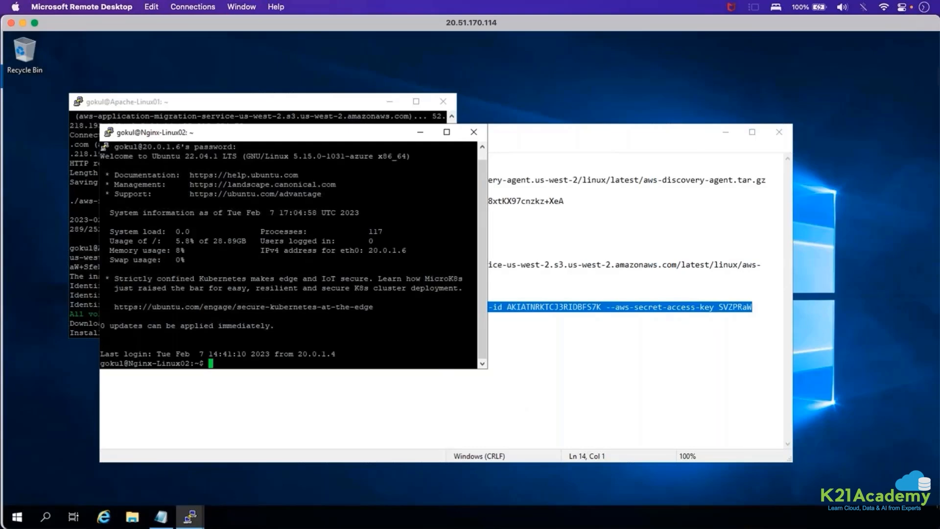
pyautogui.write('clear')
pyautogui.press('Return')
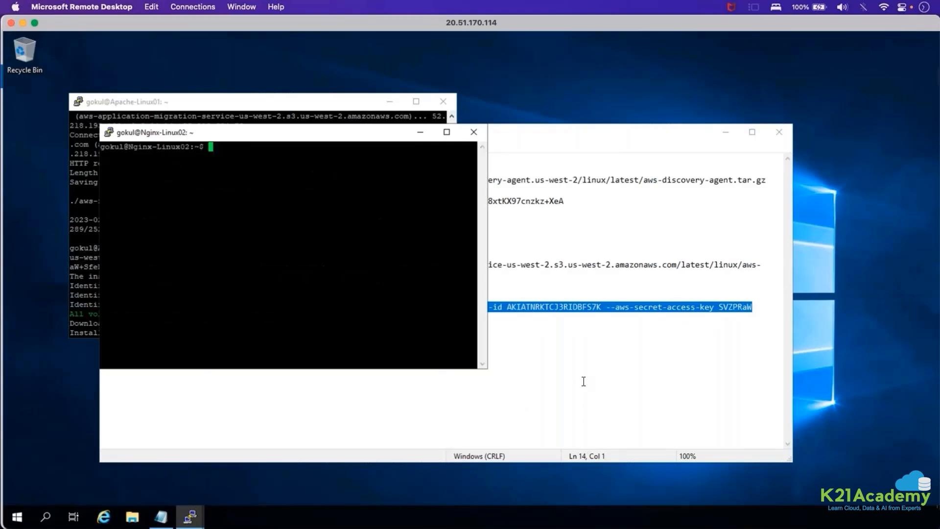
# Copy the wget replication installer command from Notepad and run it in the Nginx-Linux02 PuTTY session.
pyautogui.hotkey('alt', 'Tab')
pyautogui.moveTo(239, 275); pyautogui.dragTo(102, 265)
pyautogui.rightClick(119, 267)
pyautogui.click(131, 305)
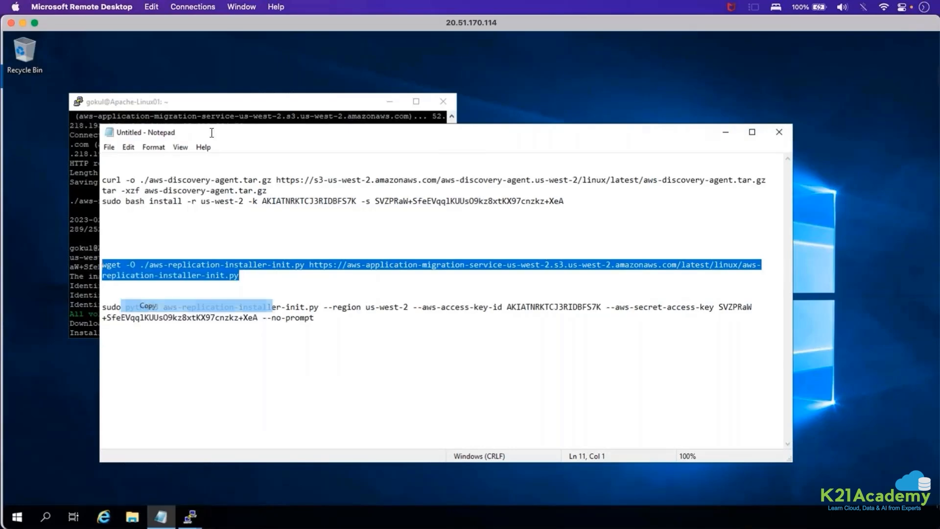
pyautogui.moveTo(656, 135); pyautogui.dragTo(736, 166)
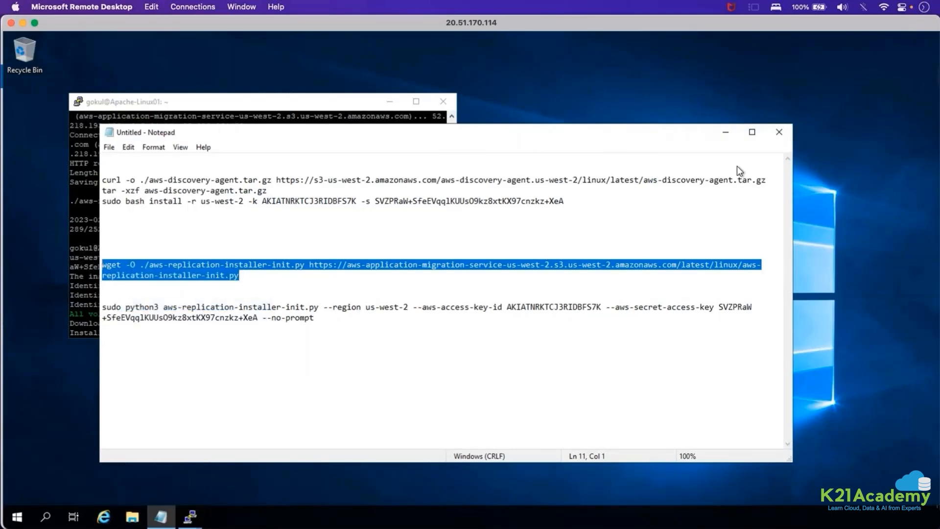
pyautogui.rightClick(172, 193)
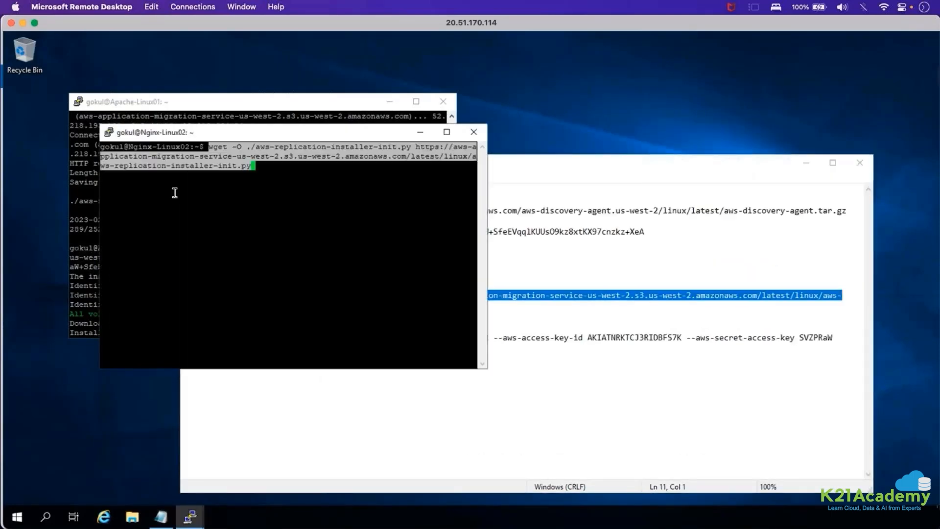
pyautogui.press('Return')
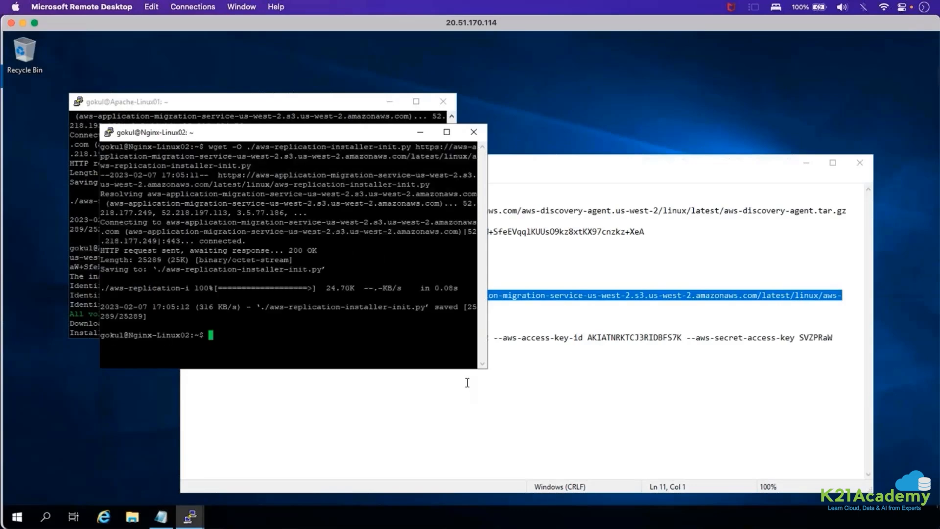
# Copy the python3 replication installer command with its AWS access key ID and secret access key from Notepad and run it in the Nginx-Linux02 session.
pyautogui.click(470, 378)
pyautogui.moveTo(470, 378); pyautogui.dragTo(157, 338)
pyautogui.rightClick(184, 342)
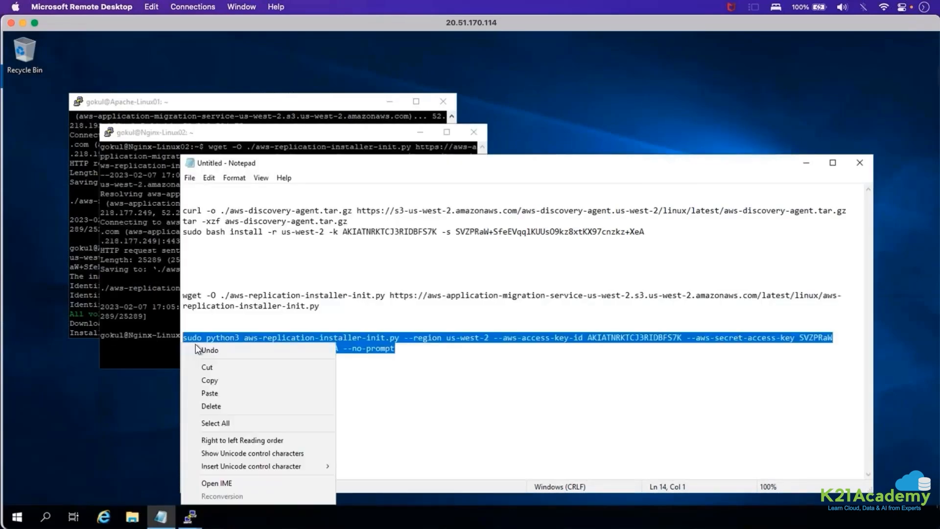
pyautogui.click(212, 348)
pyautogui.hotkey('ctrl', 'z')
pyautogui.moveTo(394, 348); pyautogui.dragTo(157, 338)
pyautogui.press('super+c')
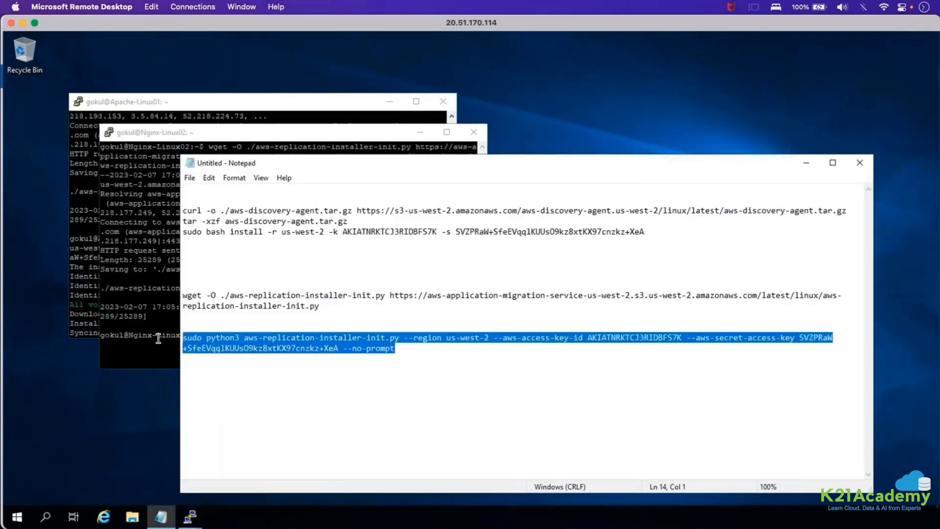
pyautogui.rightClick(228, 346)
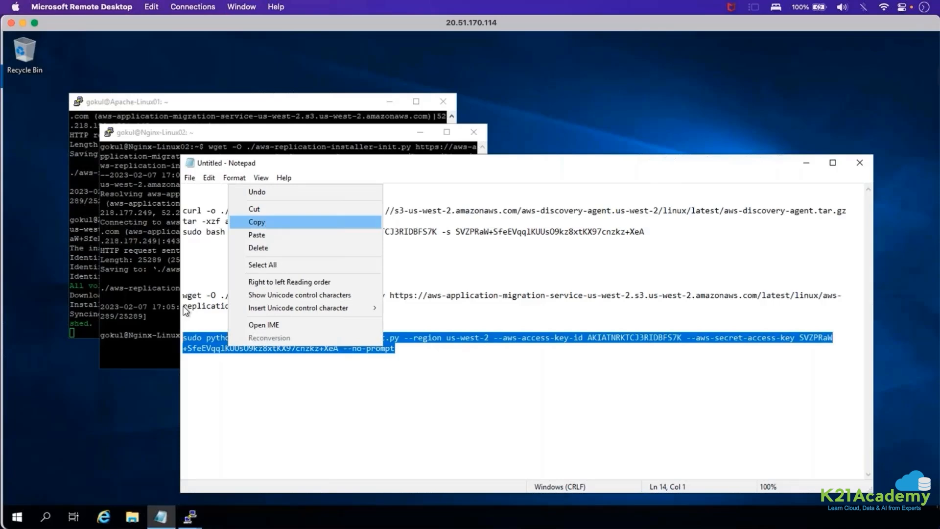
pyautogui.click(266, 221)
pyautogui.click(147, 342)
pyautogui.rightClick(253, 345)
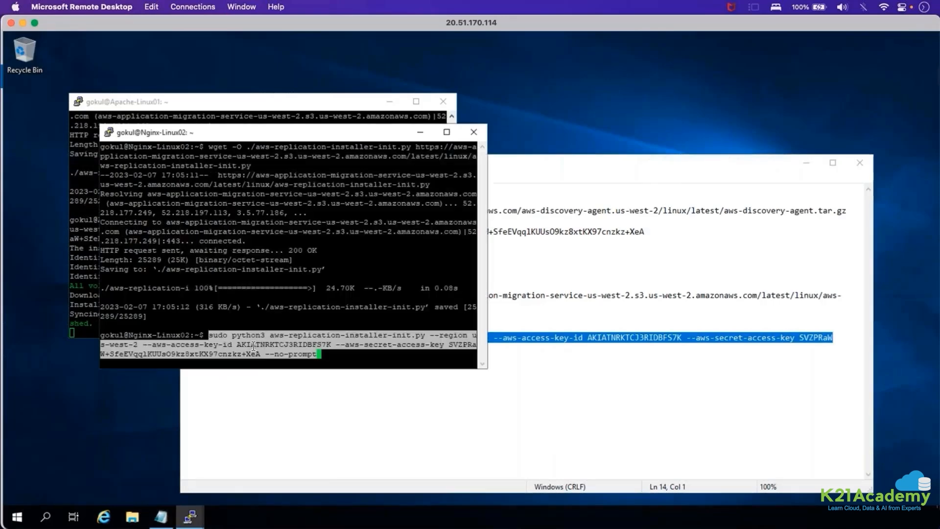
pyautogui.press('Return')
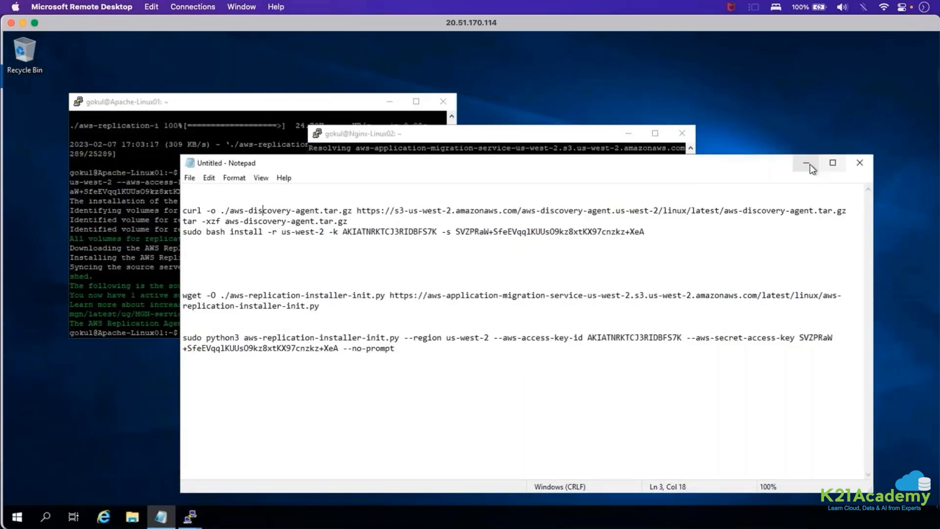
# Minimize Notepad and examine the AWS Replication Agent installation output in the Apache-Linux01 PuTTY session, from the agent download to the final line.
pyautogui.click(807, 163)
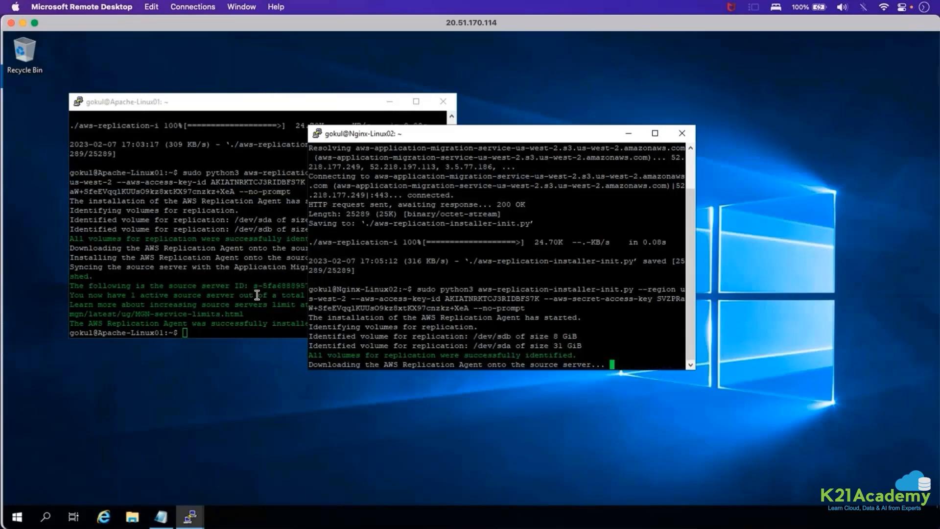
pyautogui.click(285, 295)
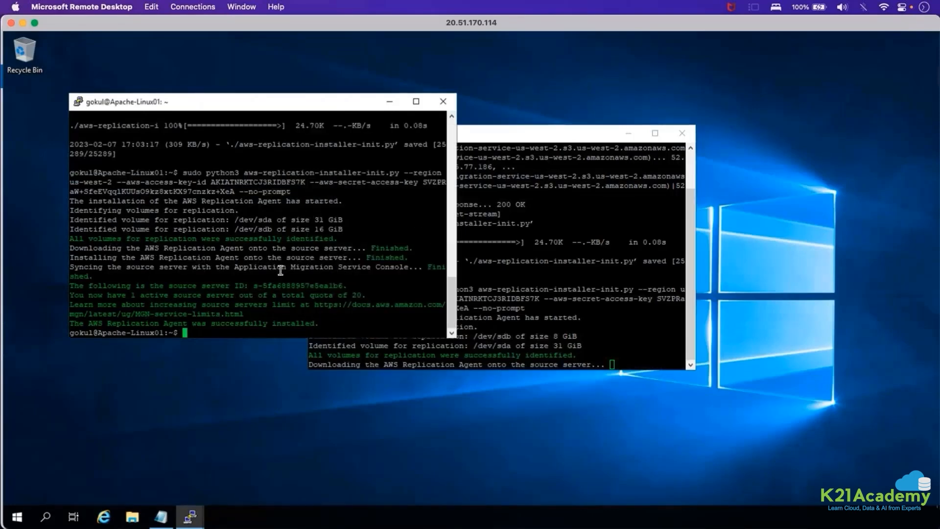
pyautogui.moveTo(71, 248); pyautogui.dragTo(241, 261)
pyautogui.moveTo(127, 269); pyautogui.dragTo(345, 275)
pyautogui.moveTo(105, 284); pyautogui.dragTo(325, 314)
pyautogui.moveTo(244, 286); pyautogui.dragTo(333, 325)
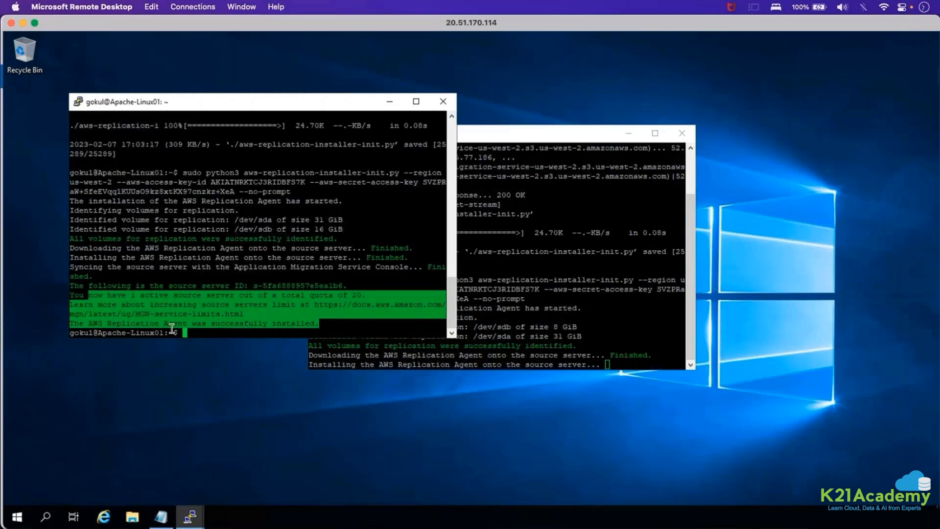
pyautogui.moveTo(98, 324); pyautogui.dragTo(342, 326)
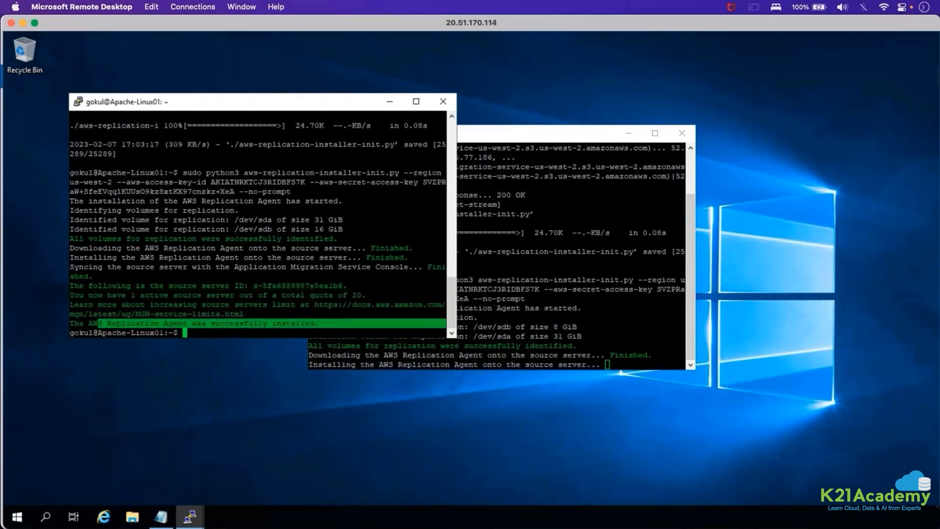
# Minimize the Apache-Linux01 PuTTY window, keeping the repositioned Nginx-Linux02 session in view, and switch away from Microsoft Remote Desktop.
pyautogui.moveTo(492, 137); pyautogui.dragTo(433, 137)
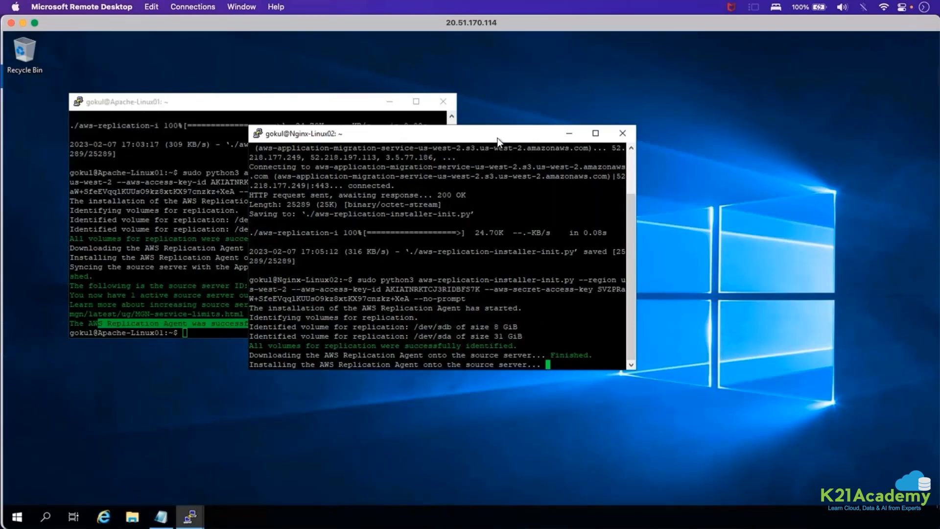
pyautogui.moveTo(497, 141); pyautogui.dragTo(592, 144)
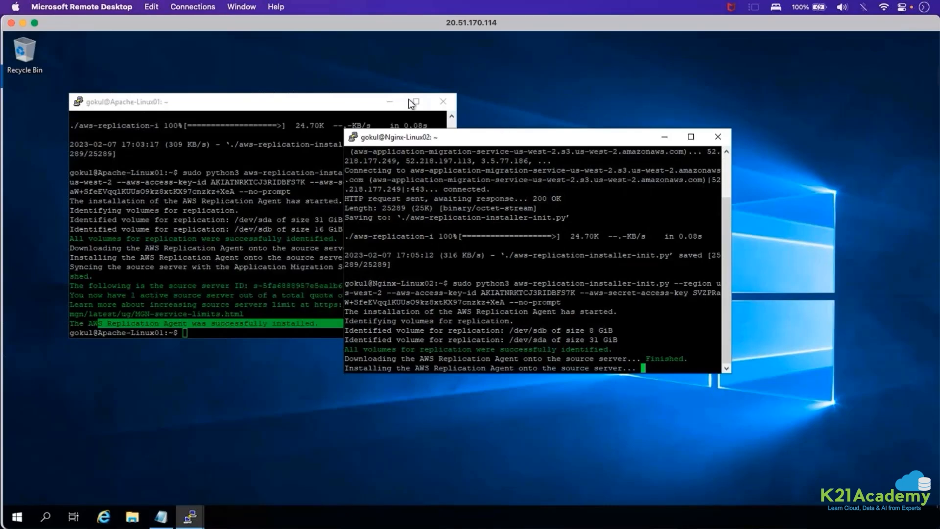
pyautogui.click(392, 102)
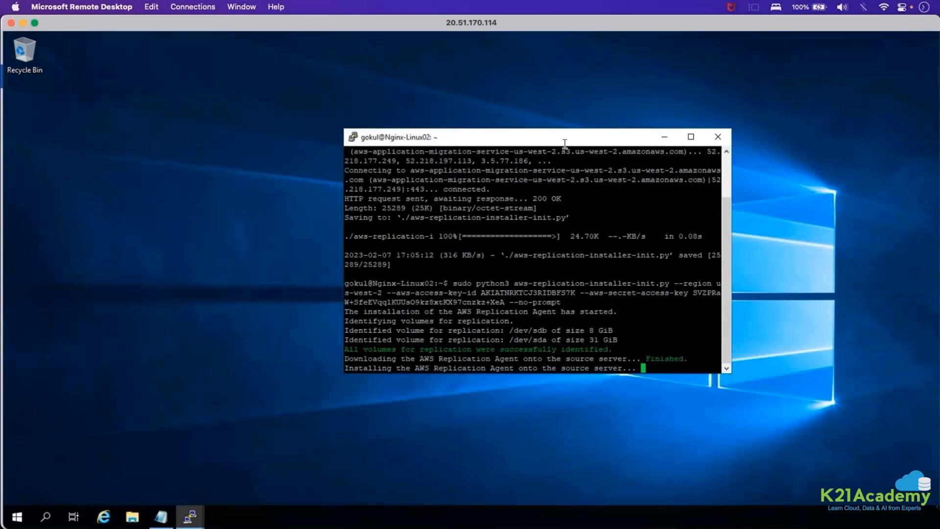
pyautogui.moveTo(564, 142); pyautogui.dragTo(543, 105)
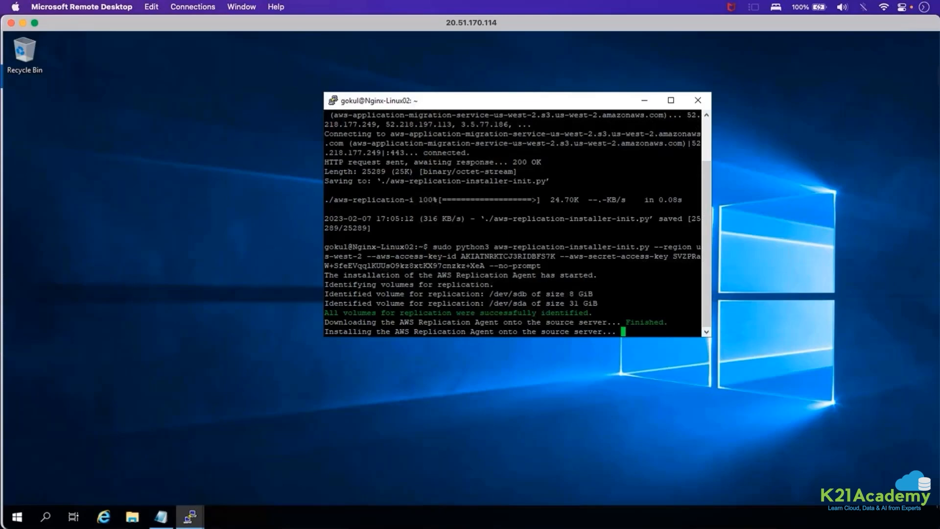
pyautogui.press('super+Tab')
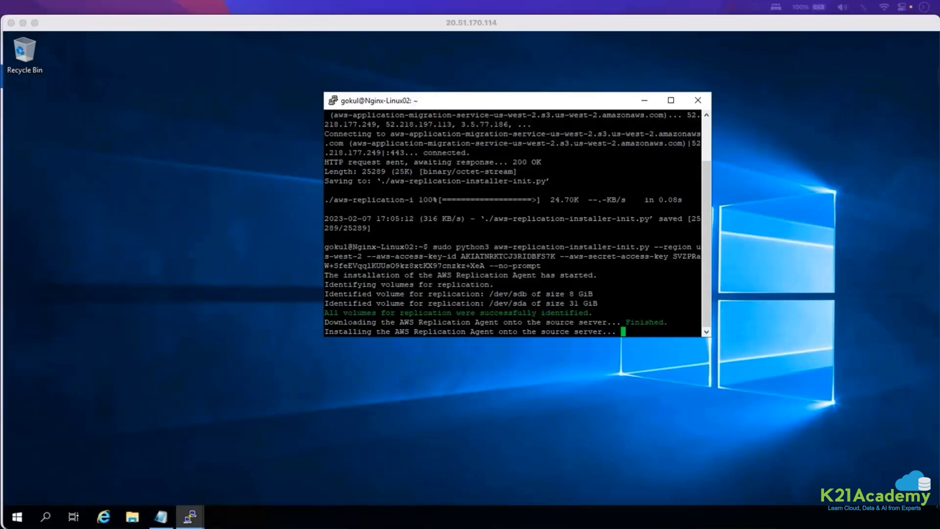
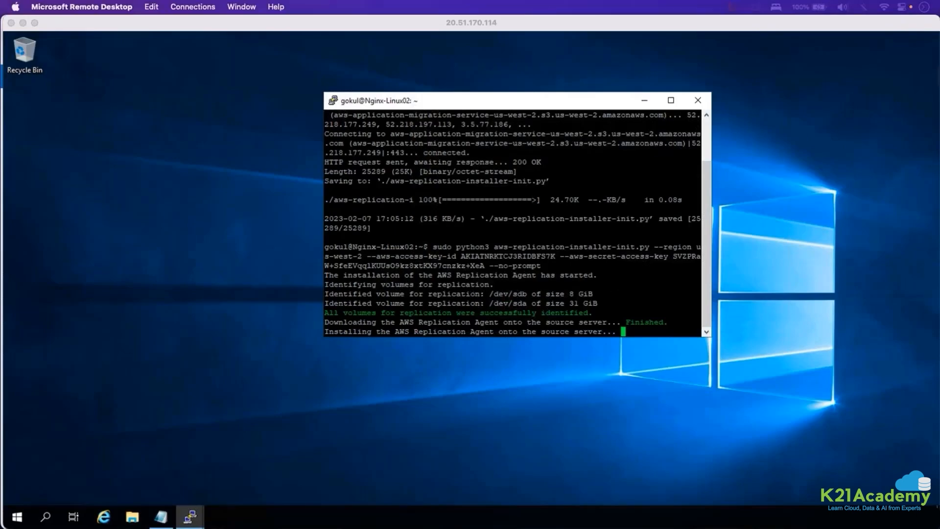
# Check the identified replication volumes in the Nginx-Linux02 installer output, then minimize the PuTTY session and the remote desktop to return to Firefox.
pyautogui.click(595, 303)
pyautogui.moveTo(605, 301); pyautogui.dragTo(548, 303)
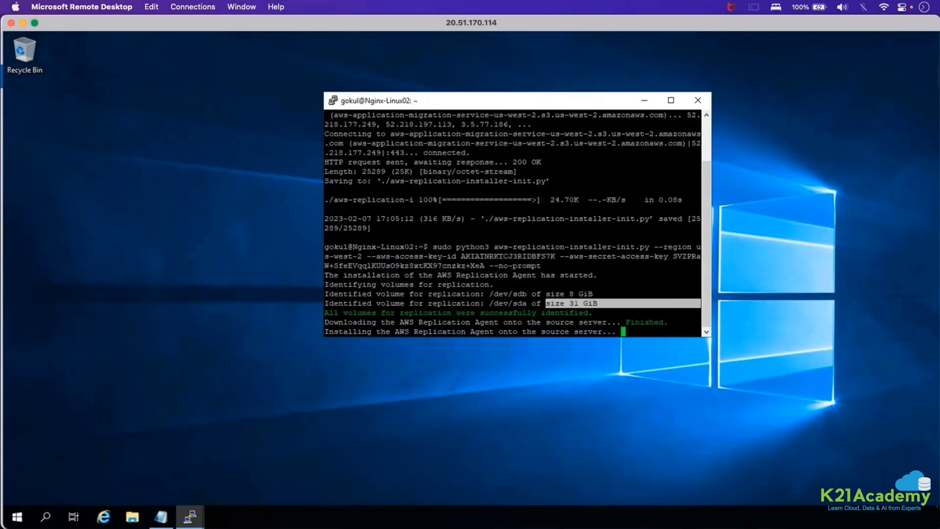
pyautogui.click(573, 175)
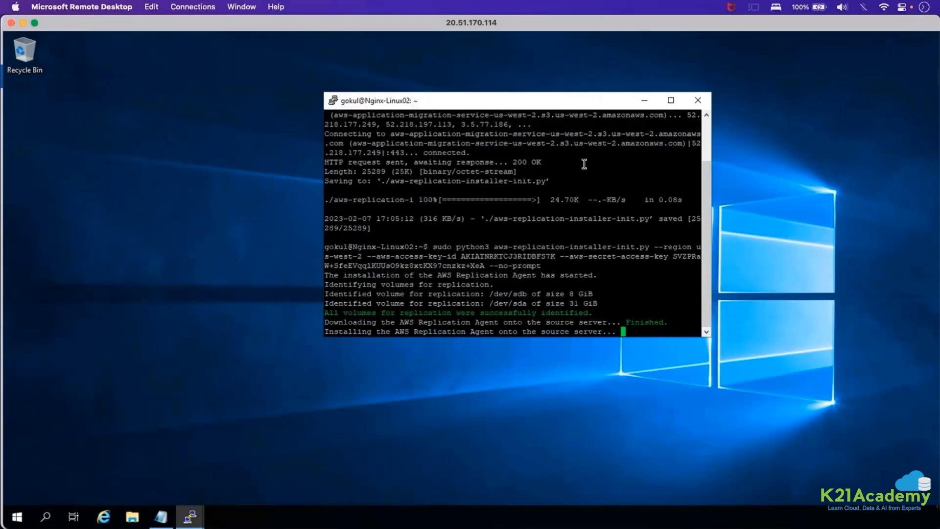
pyautogui.click(644, 101)
pyautogui.click(22, 22)
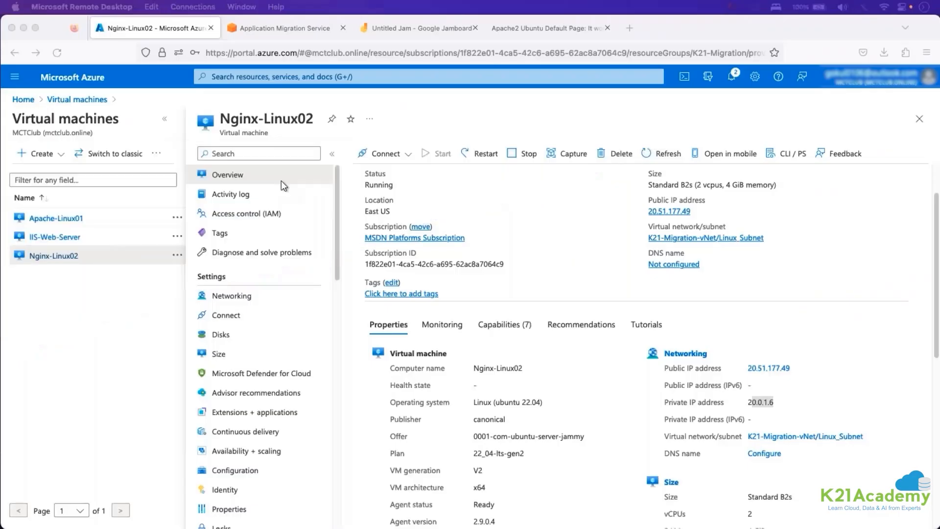
# Open the Source servers list in AWS Application Migration Service and check the Apache-Linux01 entry and its data replication status.
pyautogui.click(284, 28)
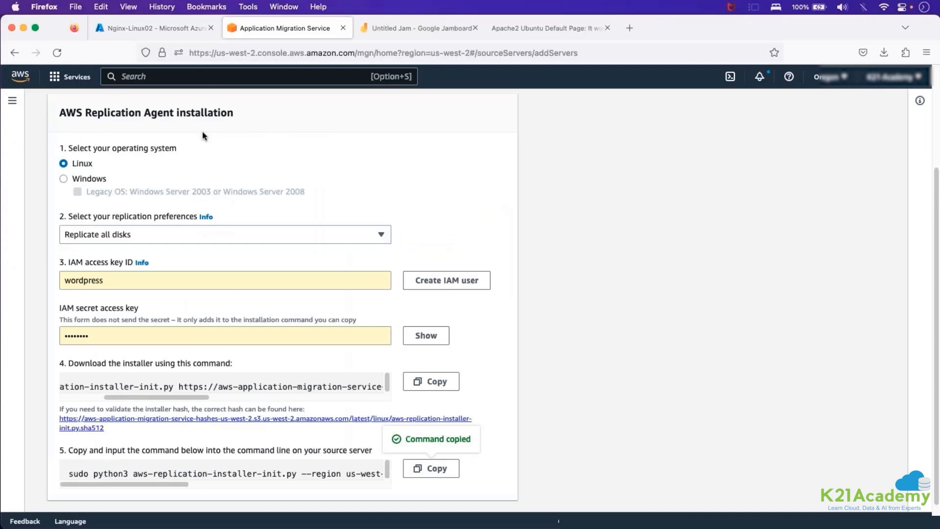
pyautogui.scroll(5, 202, 131)
pyautogui.click(205, 113)
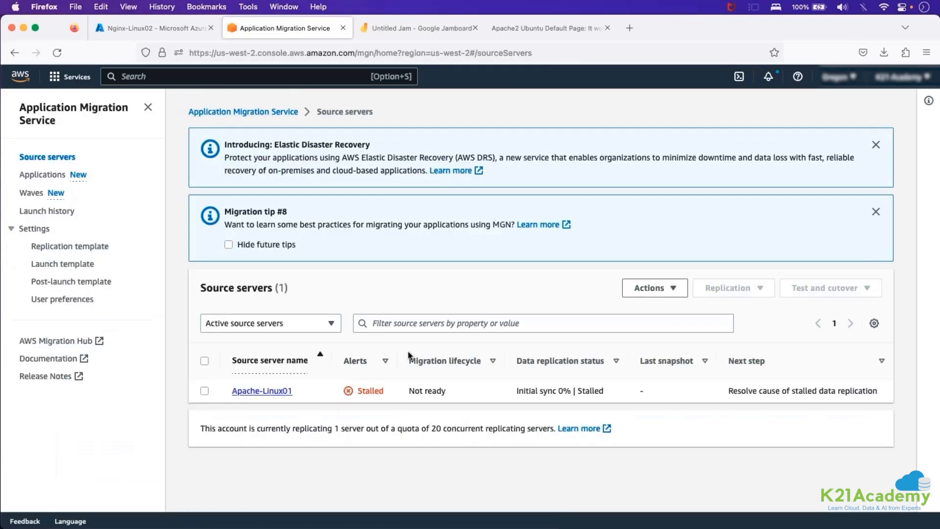
pyautogui.moveTo(305, 393); pyautogui.dragTo(240, 391)
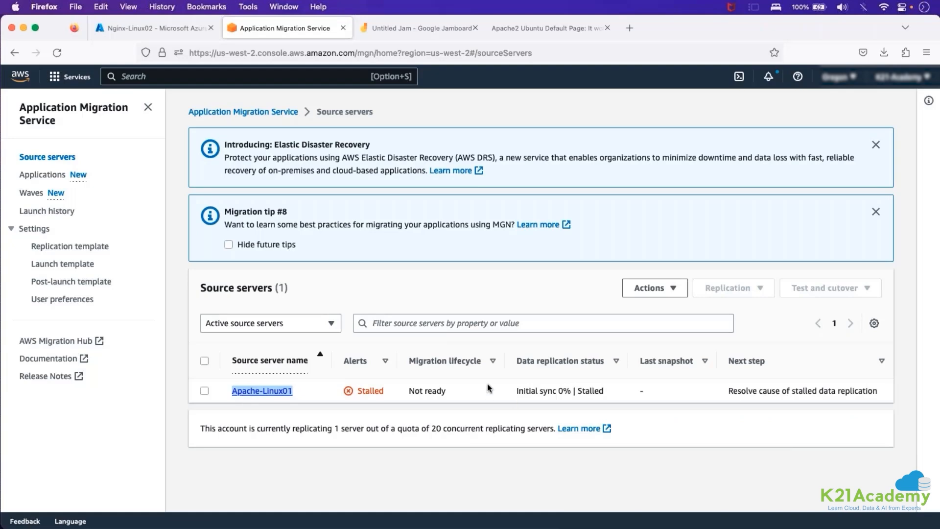
pyautogui.moveTo(513, 391); pyautogui.dragTo(603, 391)
pyautogui.click(602, 390)
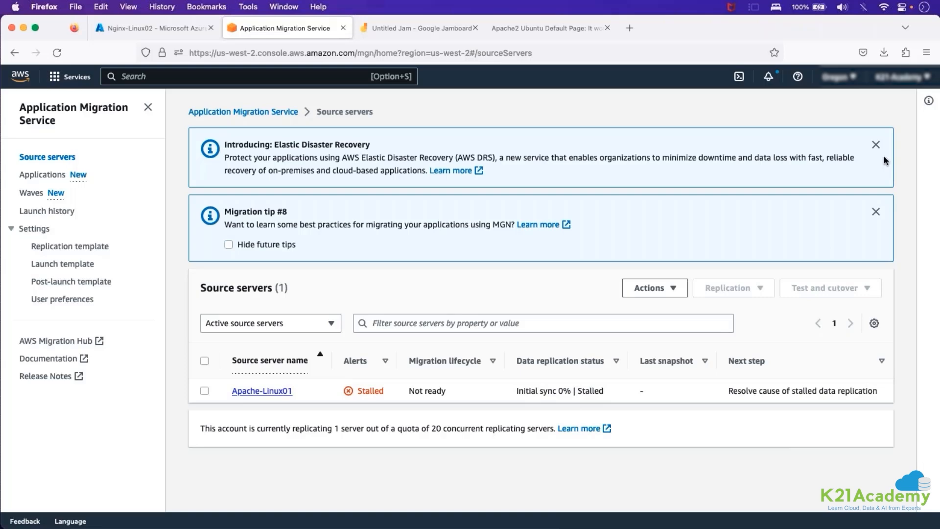
# Dismiss the information banners, reload the Source servers list via the service home page, and select Apache-Linux01 and Nginx-Linux02.
pyautogui.click(875, 145)
pyautogui.click(875, 144)
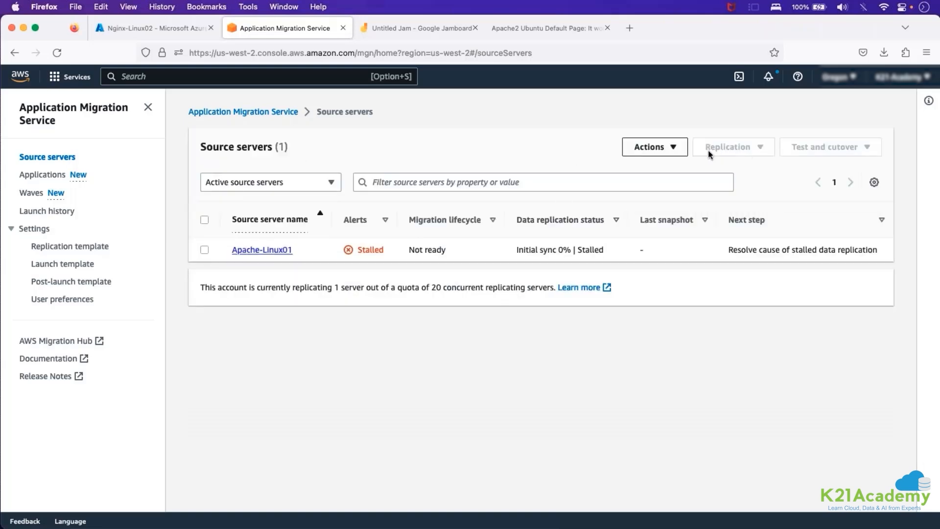
pyautogui.click(243, 112)
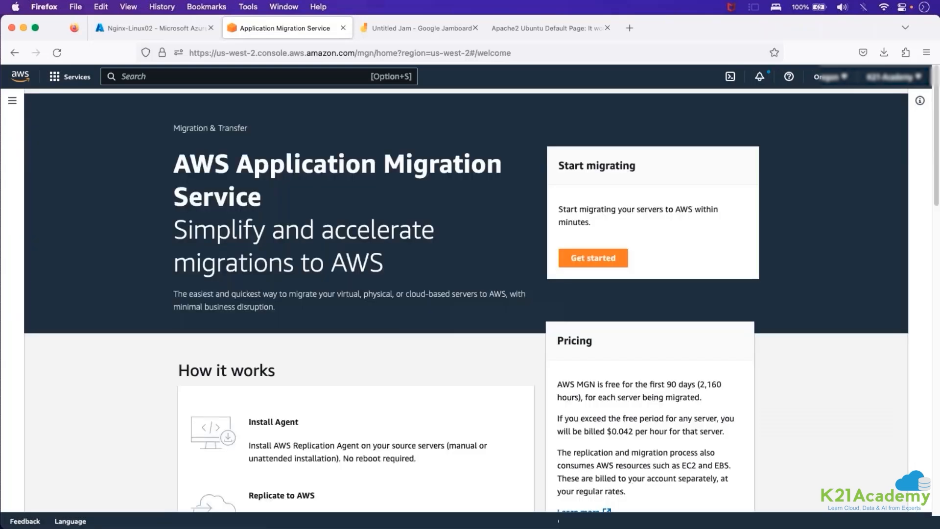
pyautogui.click(12, 100)
pyautogui.click(51, 157)
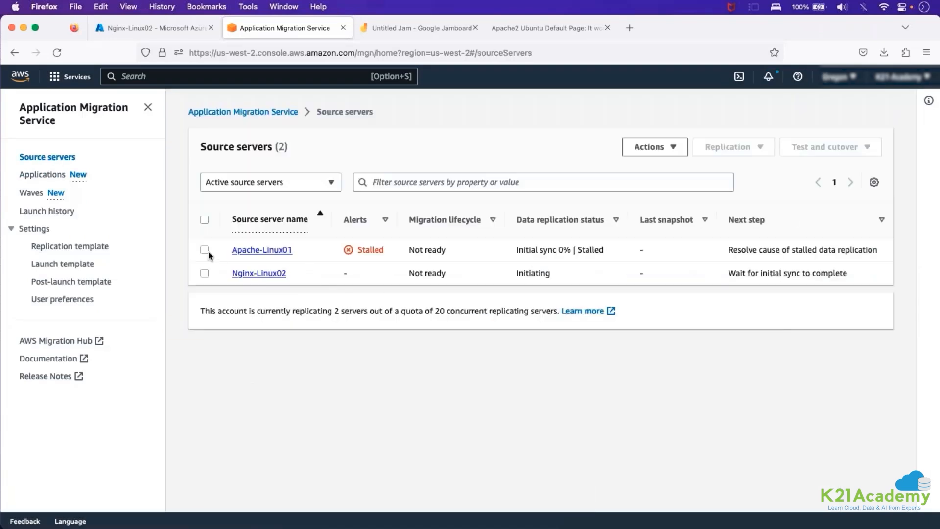
pyautogui.click(205, 250)
pyautogui.click(204, 273)
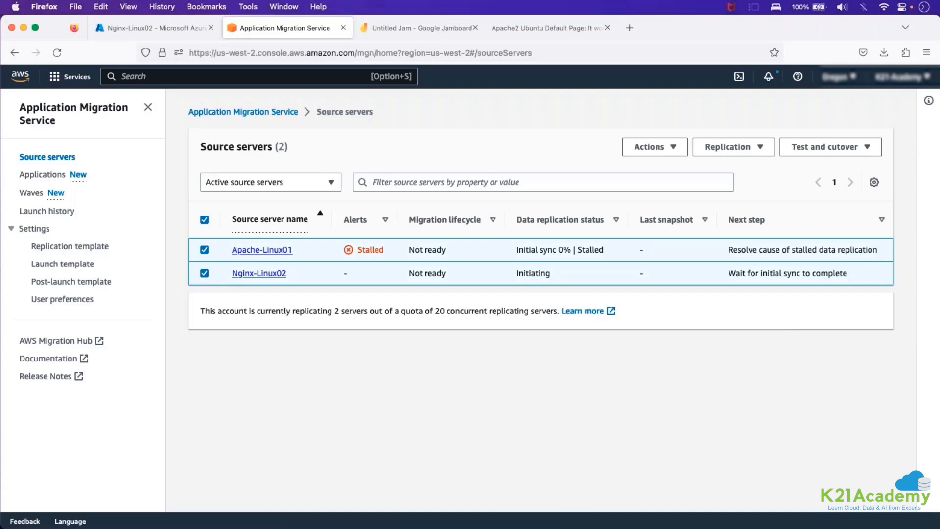
# Switch to Microsoft Remote Desktop, restore the Nginx-Linux02 PuTTY session and review its AWS Replication Agent installation output.
pyautogui.press('super+Tab')
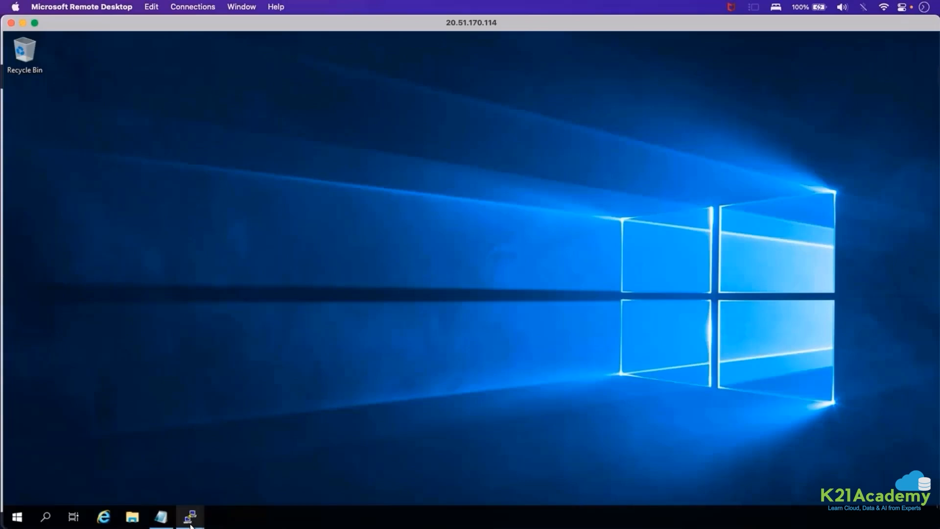
pyautogui.click(198, 517)
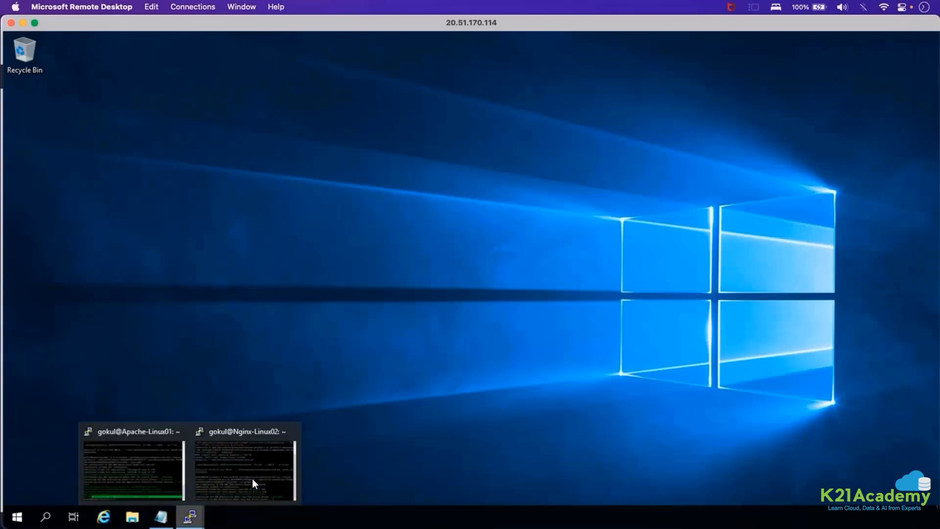
pyautogui.click(258, 478)
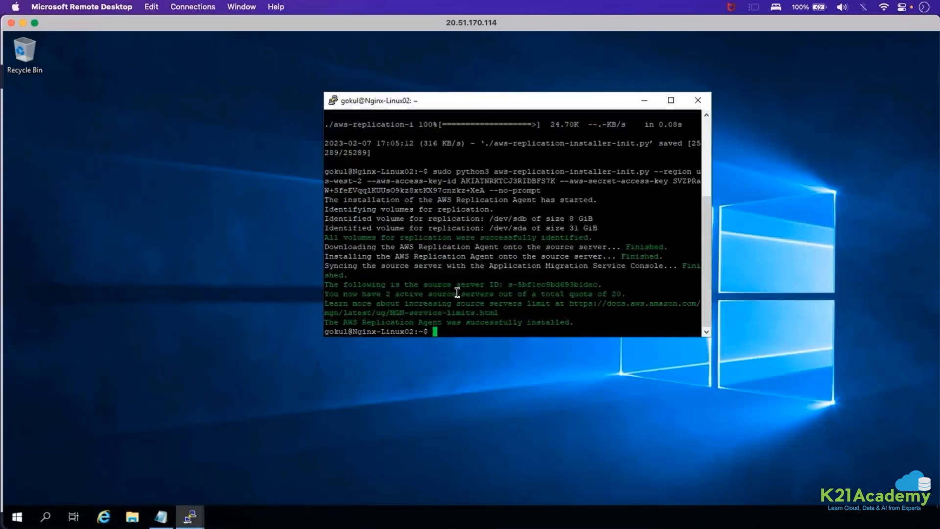
pyautogui.moveTo(420, 277); pyautogui.dragTo(323, 179)
pyautogui.click(585, 323)
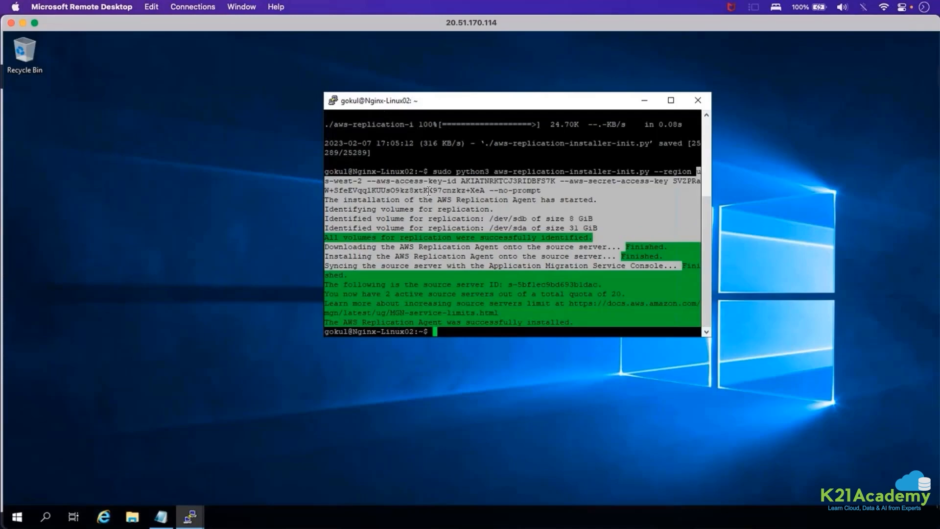
pyautogui.click(406, 182)
pyautogui.moveTo(405, 182); pyautogui.dragTo(579, 253)
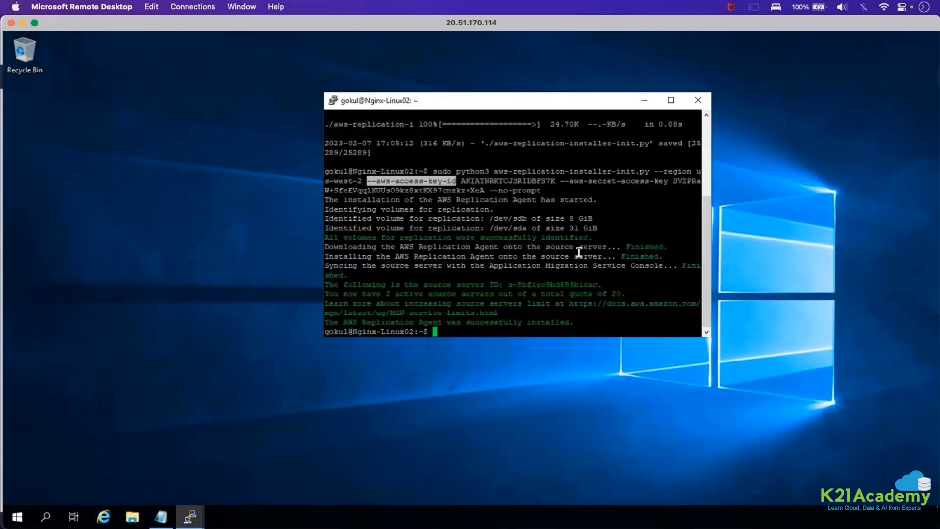
# Close the Nginx-Linux02 and Apache-Linux01 PuTTY sessions, confirming each exit, and minimize the remote desktop to return to Firefox.
pyautogui.click(706, 97)
pyautogui.click(498, 317)
pyautogui.click(186, 517)
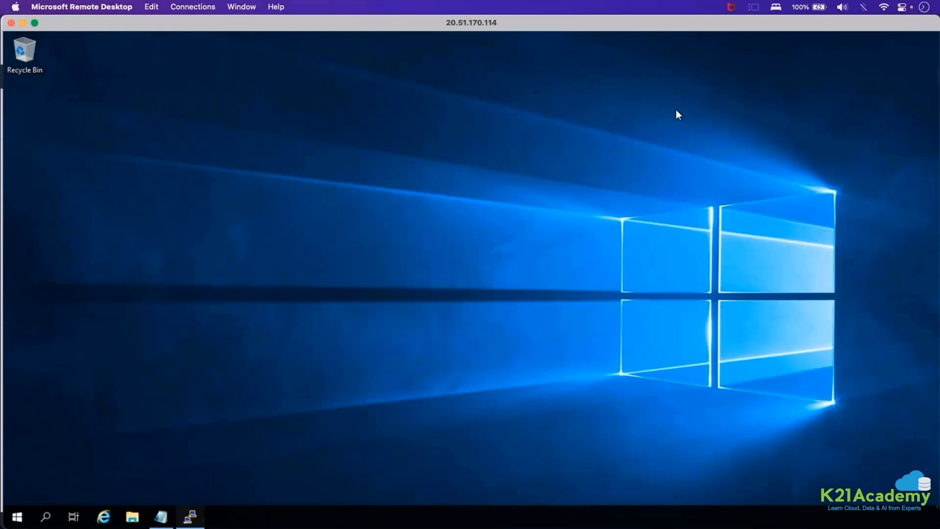
pyautogui.click(443, 102)
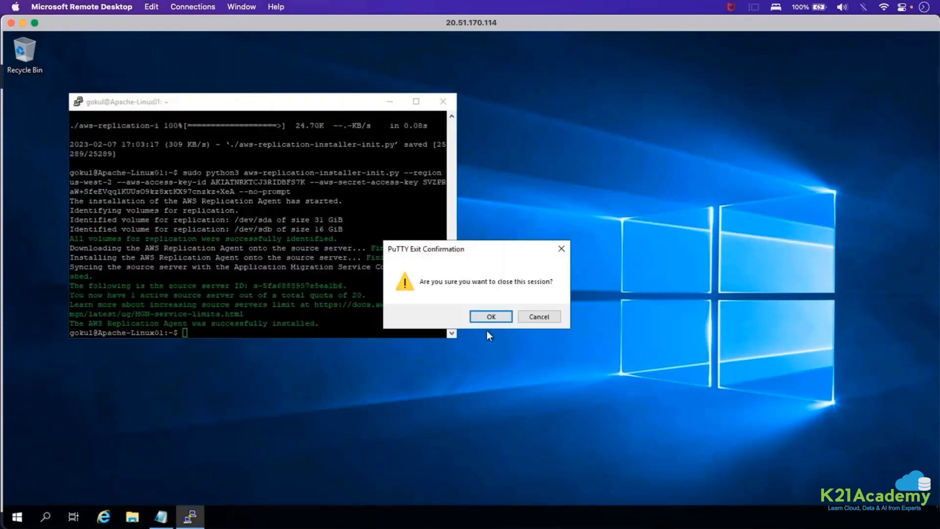
pyautogui.click(499, 314)
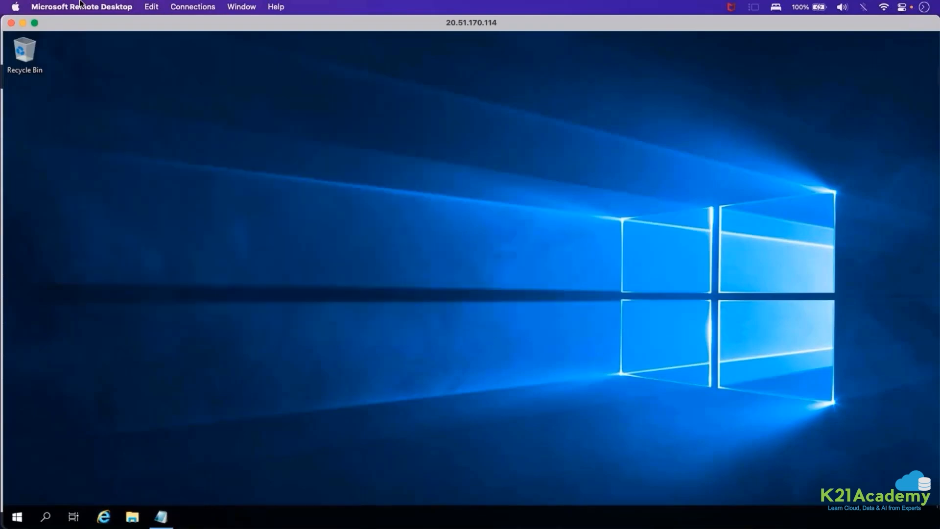
pyautogui.click(23, 23)
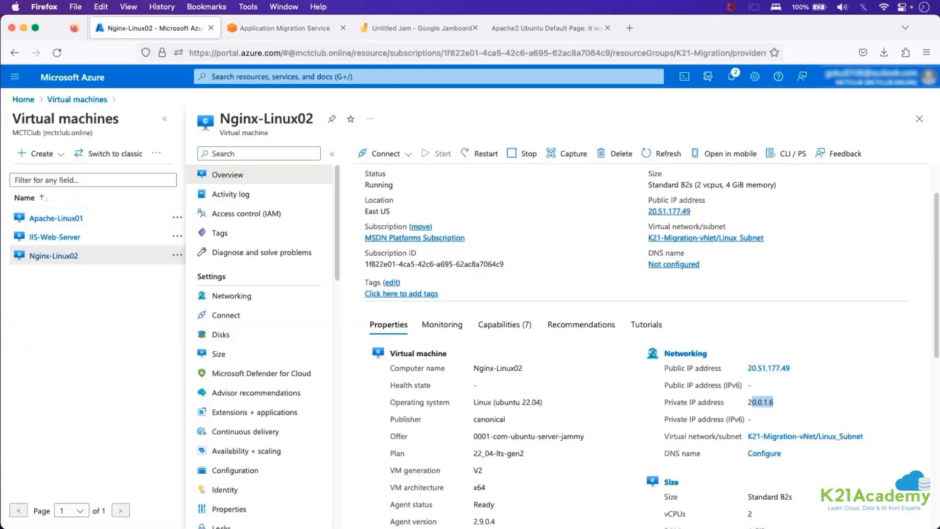
# Open the Disks page of the IIS-Web-Server virtual machine in the Azure portal and check its OS disk size.
pyautogui.click(77, 100)
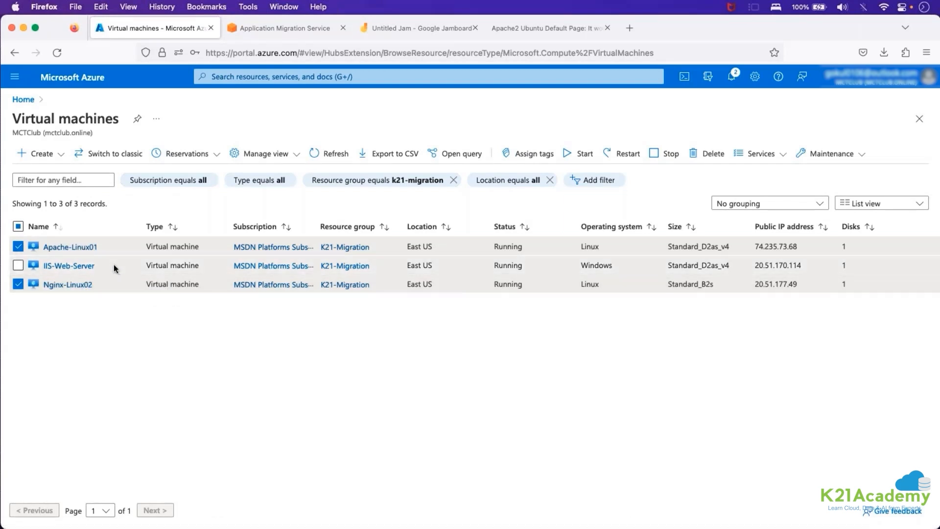
pyautogui.moveTo(114, 264); pyautogui.dragTo(46, 267)
pyautogui.click(76, 269)
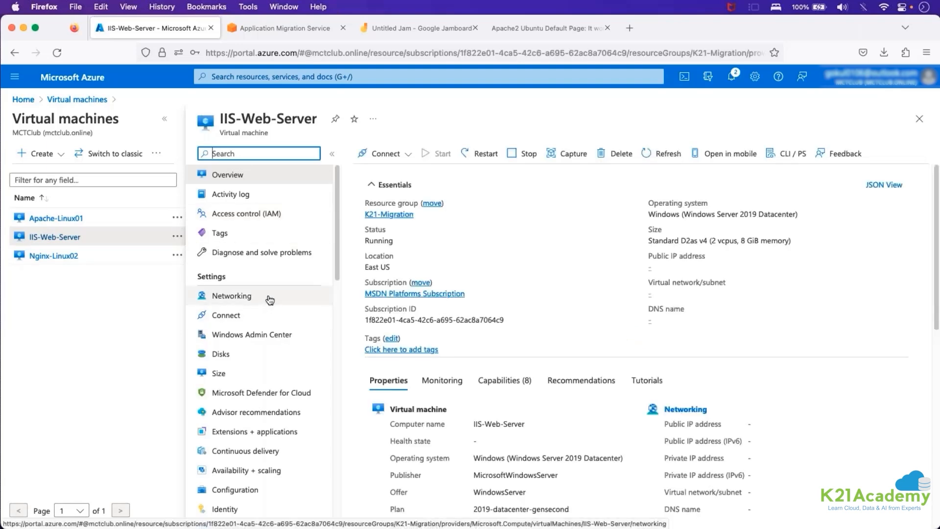
pyautogui.click(245, 355)
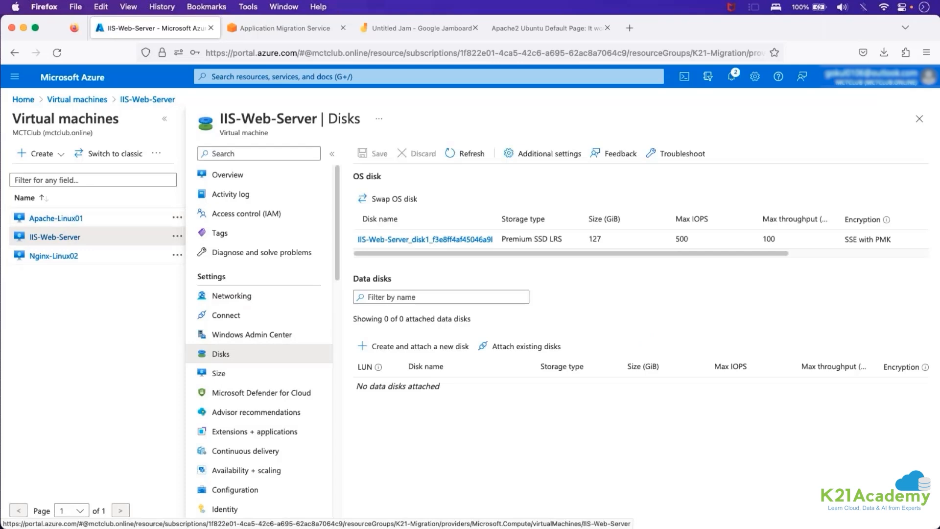
pyautogui.moveTo(589, 239); pyautogui.dragTo(630, 246)
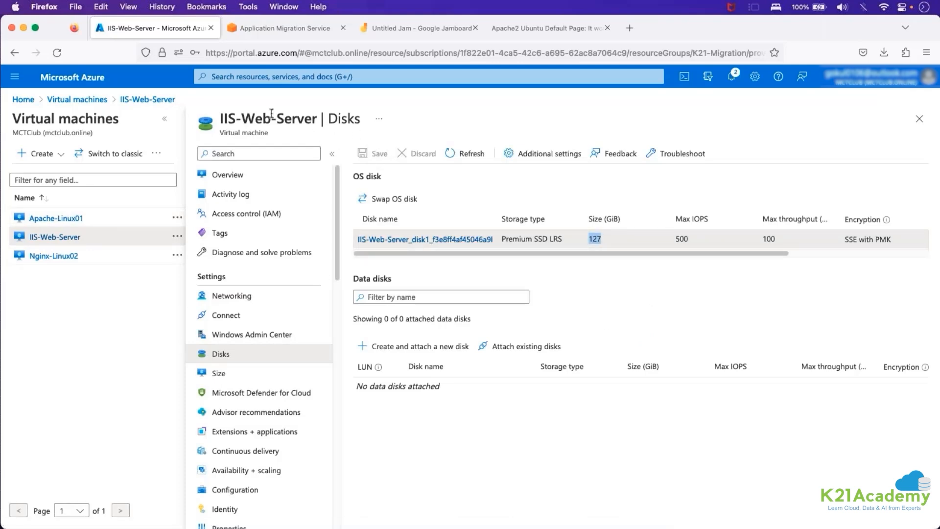
pyautogui.click(364, 153)
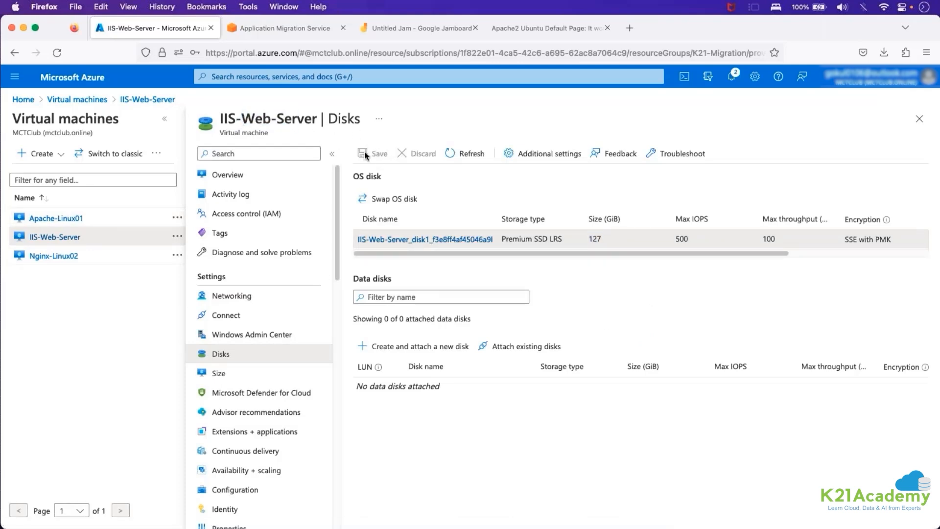
# Reload the Source servers list in AWS Application Migration Service and examine the migration lifecycle and data replication status of both Linux servers.
pyautogui.click(280, 30)
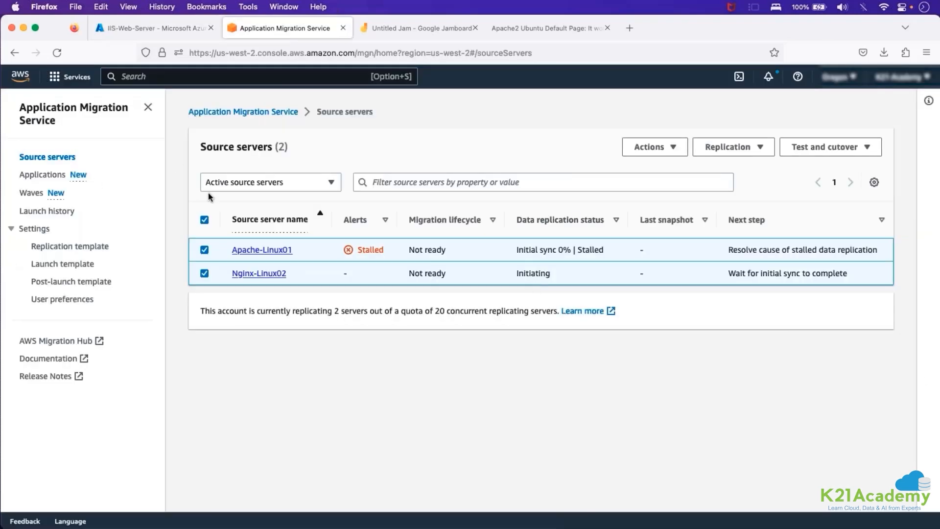
pyautogui.click(43, 175)
pyautogui.click(47, 157)
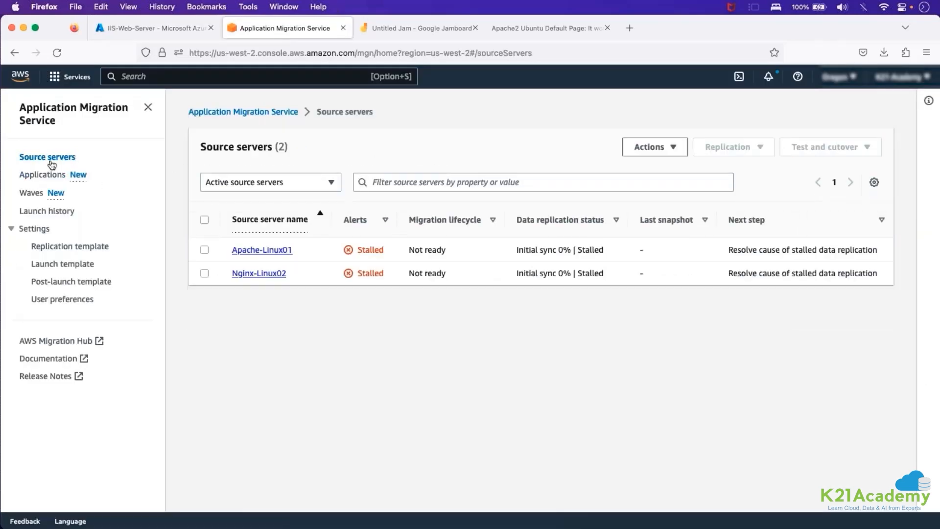
pyautogui.moveTo(420, 250); pyautogui.dragTo(504, 263)
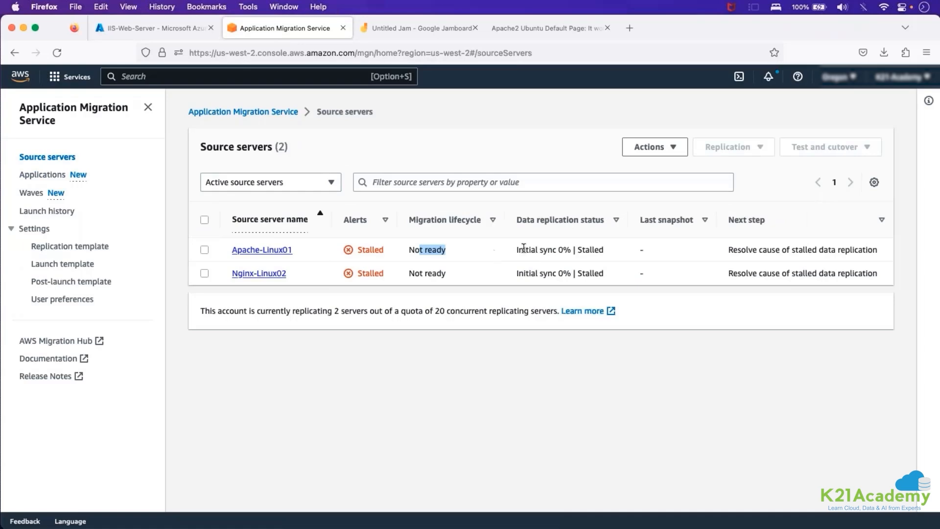
pyautogui.moveTo(562, 249); pyautogui.dragTo(589, 250)
pyautogui.click(585, 250)
pyautogui.click(526, 273)
pyautogui.moveTo(526, 273); pyautogui.dragTo(609, 279)
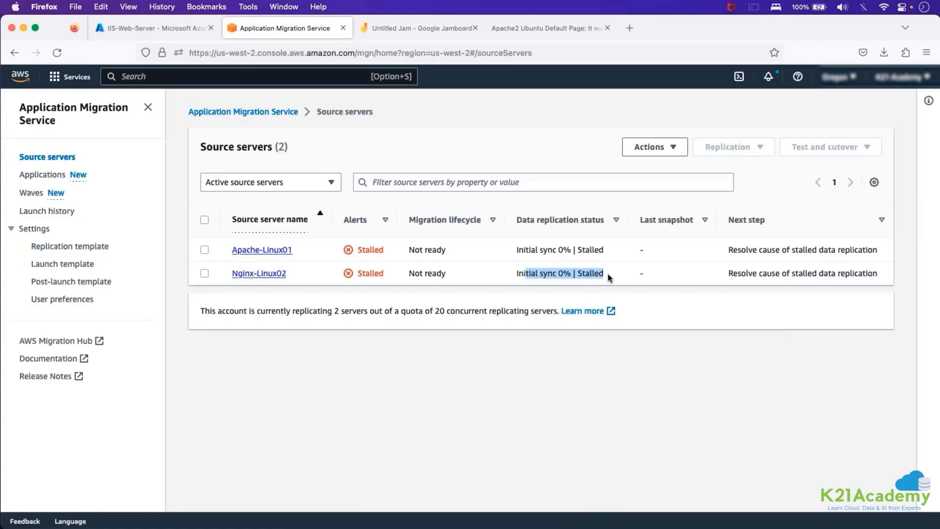
pyautogui.click(608, 279)
pyautogui.moveTo(516, 249); pyautogui.dragTo(571, 250)
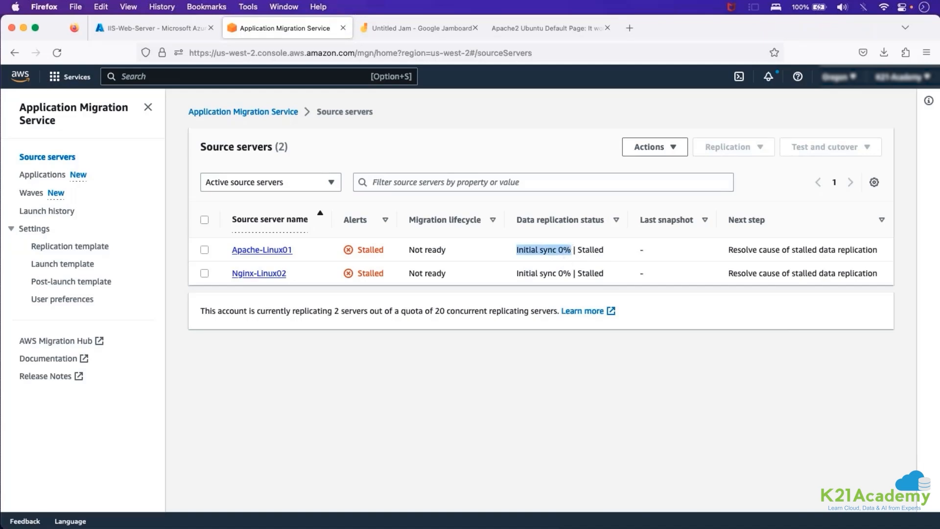
pyautogui.moveTo(525, 249); pyautogui.dragTo(604, 250)
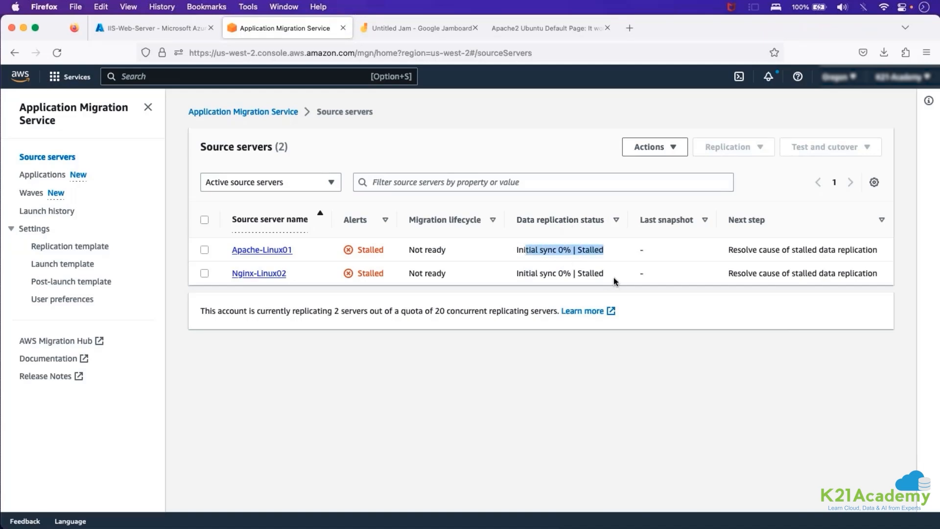
pyautogui.moveTo(615, 281); pyautogui.dragTo(530, 277)
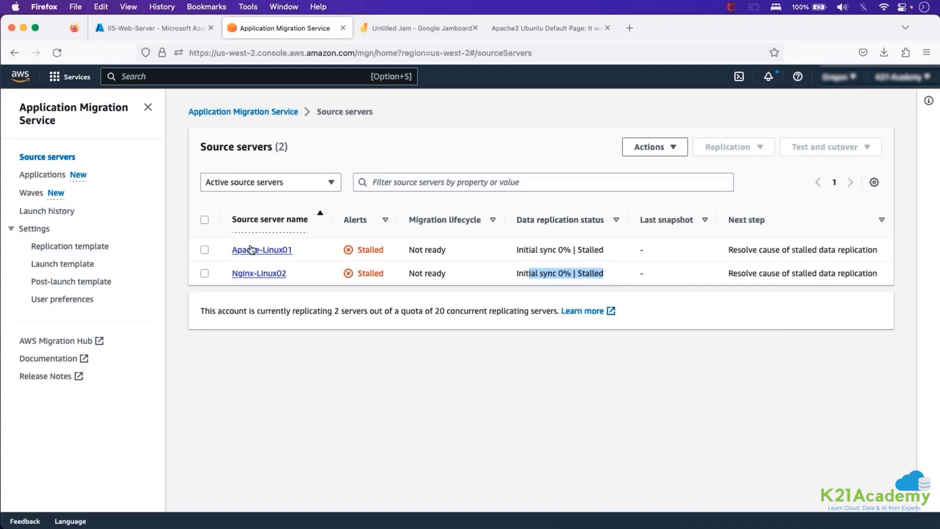
# Select all source servers to view the Test and cutover options, then return to the Azure portal.
pyautogui.click(205, 221)
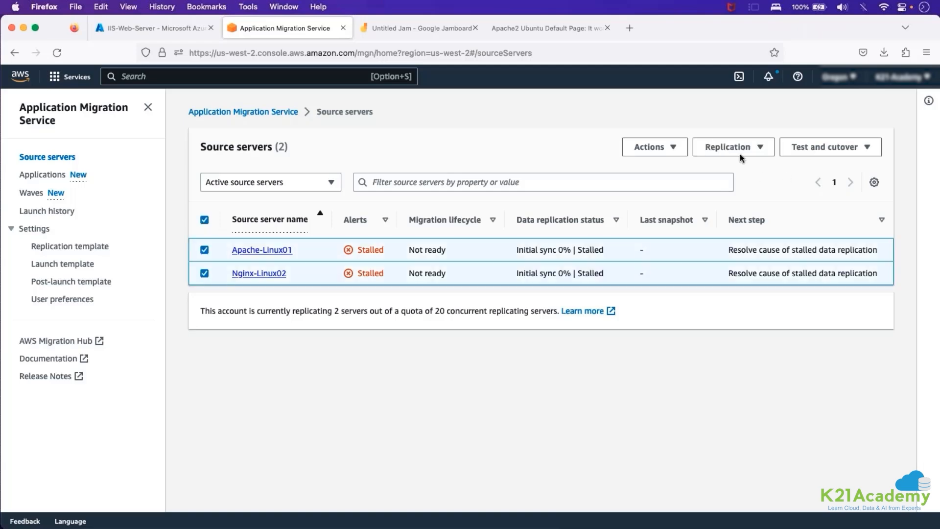
pyautogui.click(821, 149)
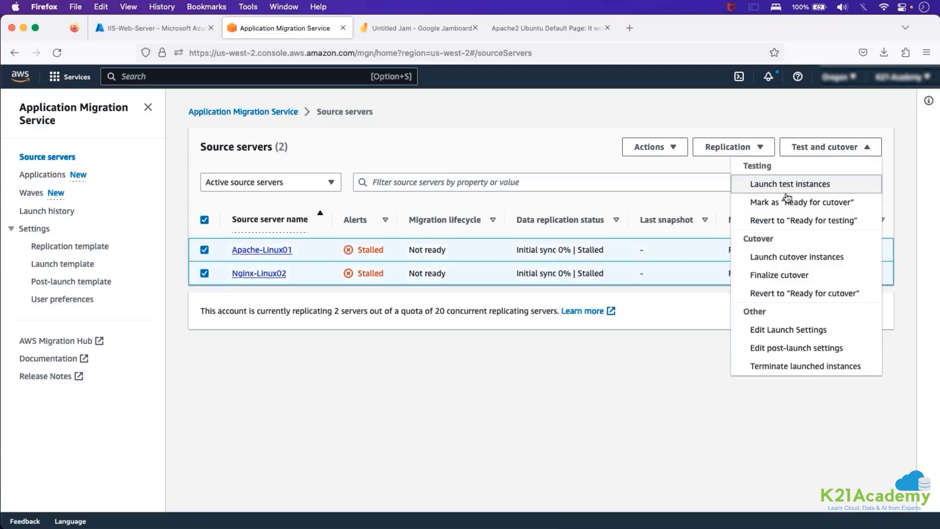
pyautogui.click(166, 26)
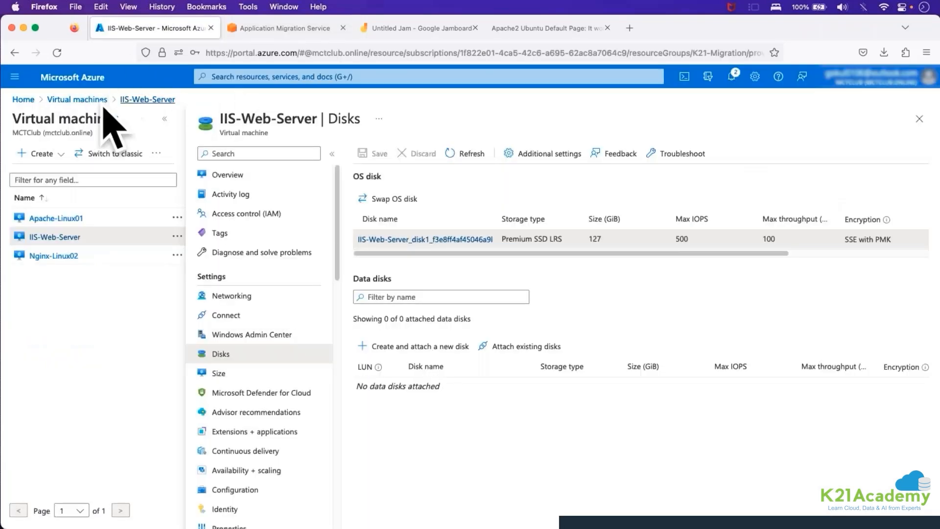
# Return to the Source servers list in AWS Application Migration Service and review the replication status and Test and cutover options.
pyautogui.click(268, 33)
pyautogui.moveTo(326, 112); pyautogui.dragTo(381, 113)
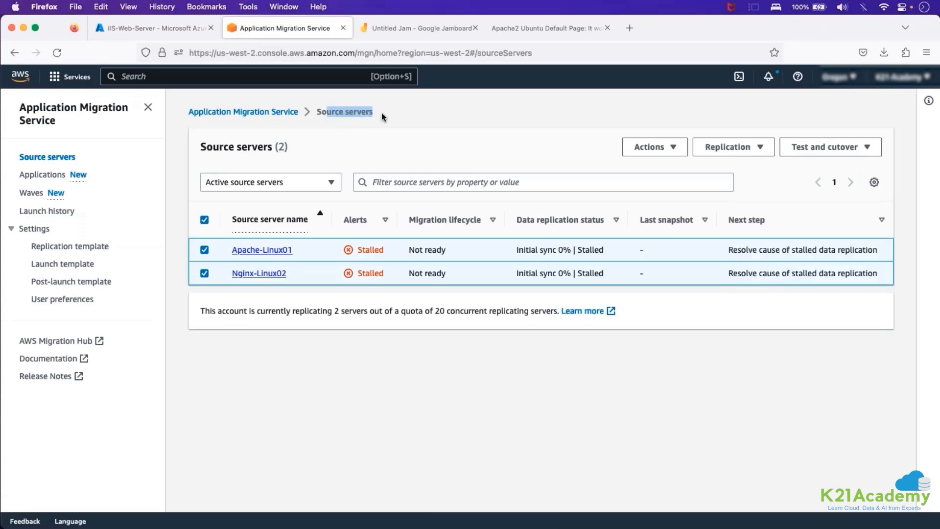
pyautogui.click(382, 113)
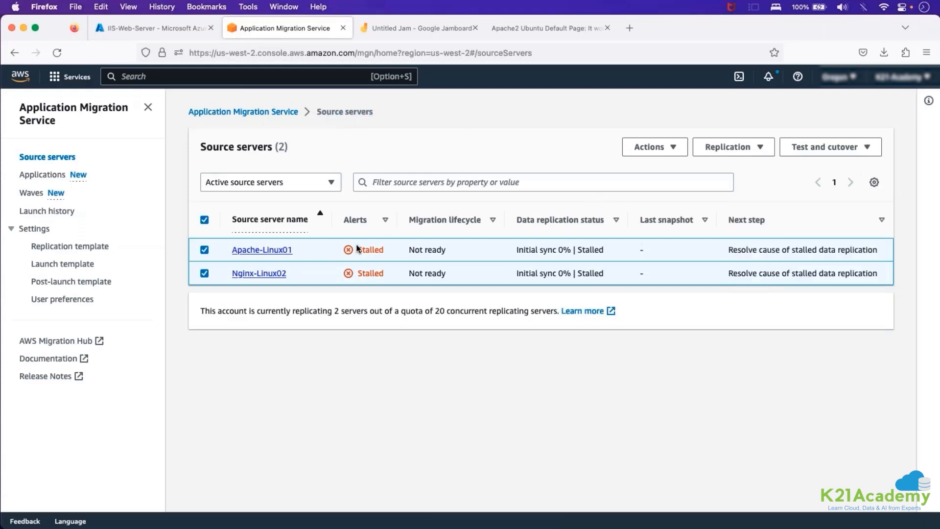
pyautogui.moveTo(535, 273); pyautogui.dragTo(593, 278)
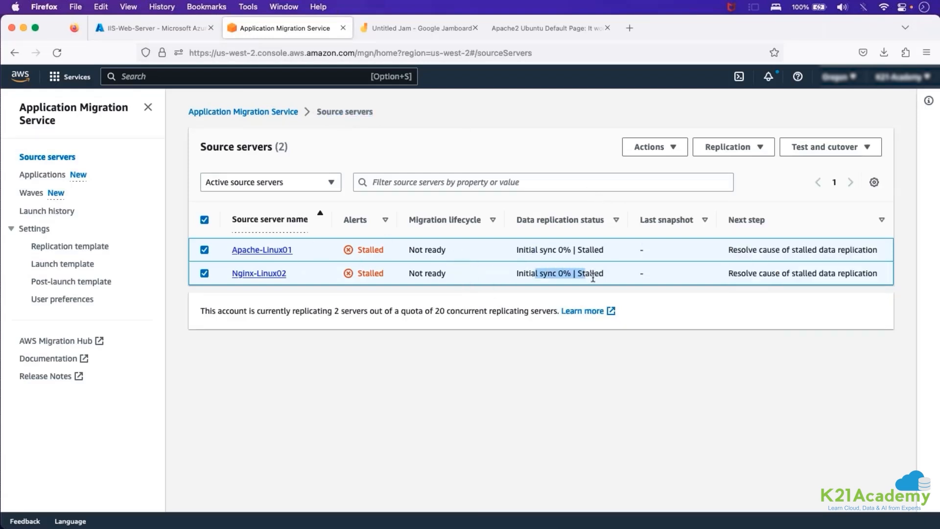
pyautogui.click(795, 149)
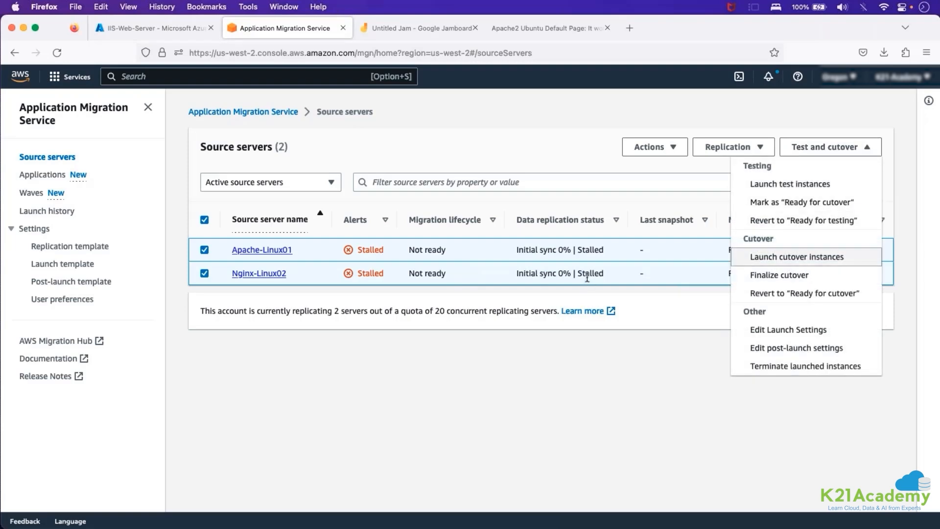
pyautogui.click(602, 367)
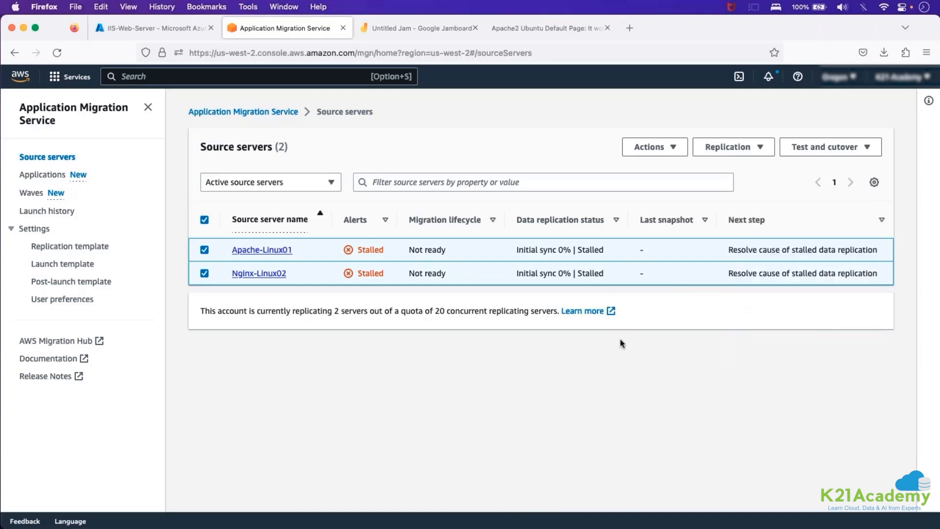
# Open EC2 in the AWS console, list the running instances, and copy the t2.medium instance's public IPv4 address.
pyautogui.click(184, 78)
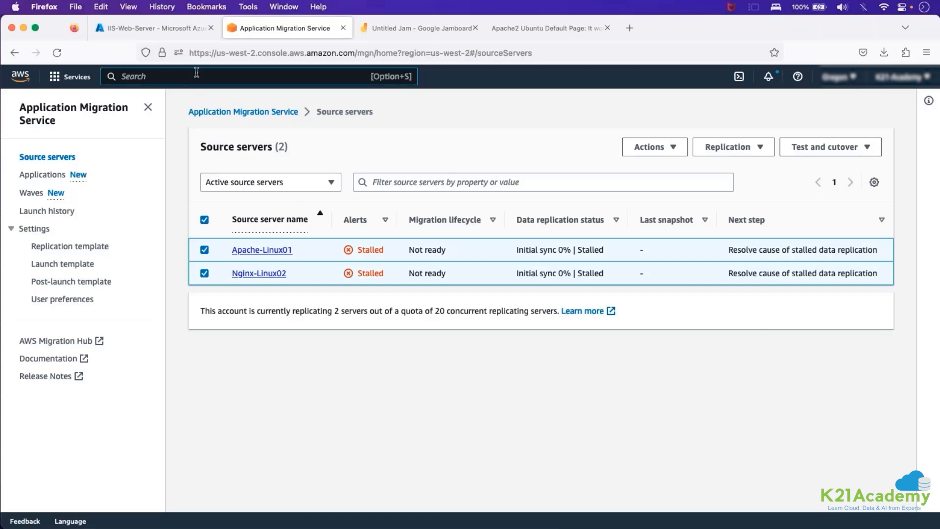
pyautogui.write('ec2')
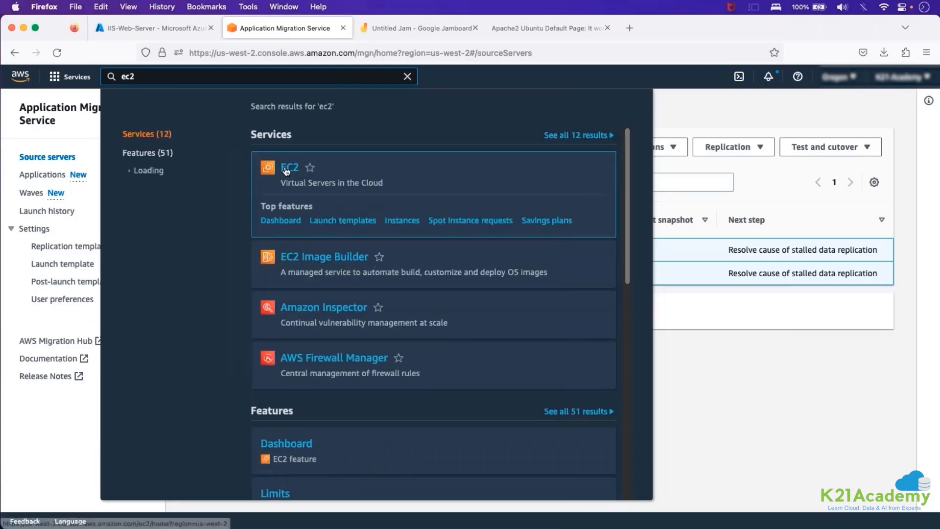
pyautogui.click(428, 193)
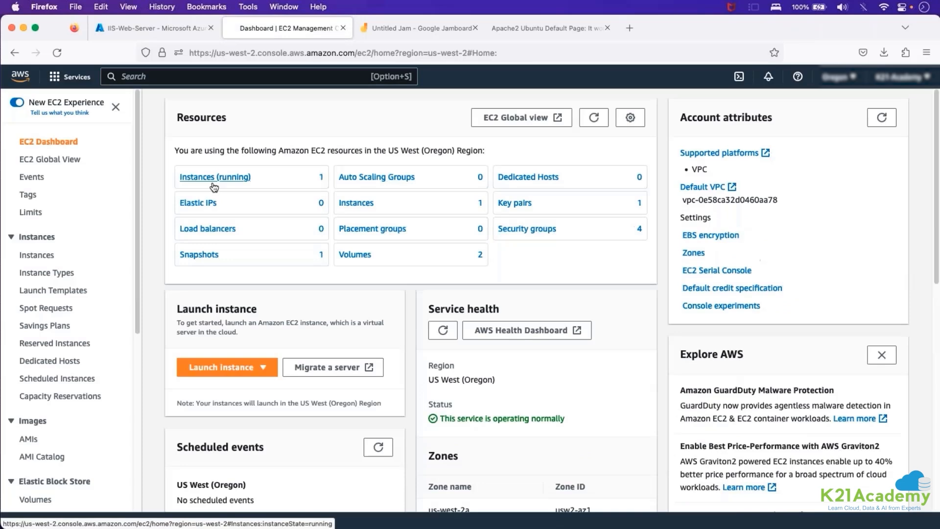
pyautogui.click(214, 187)
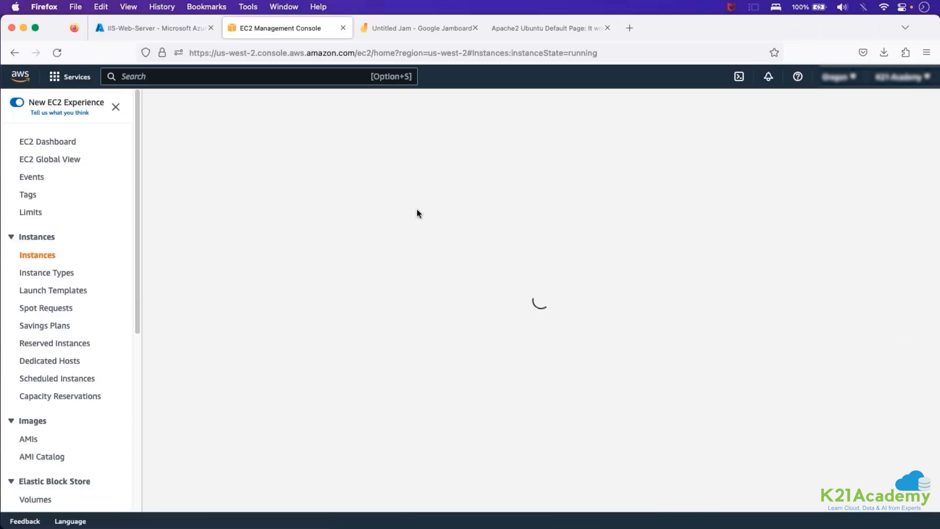
pyautogui.click(418, 186)
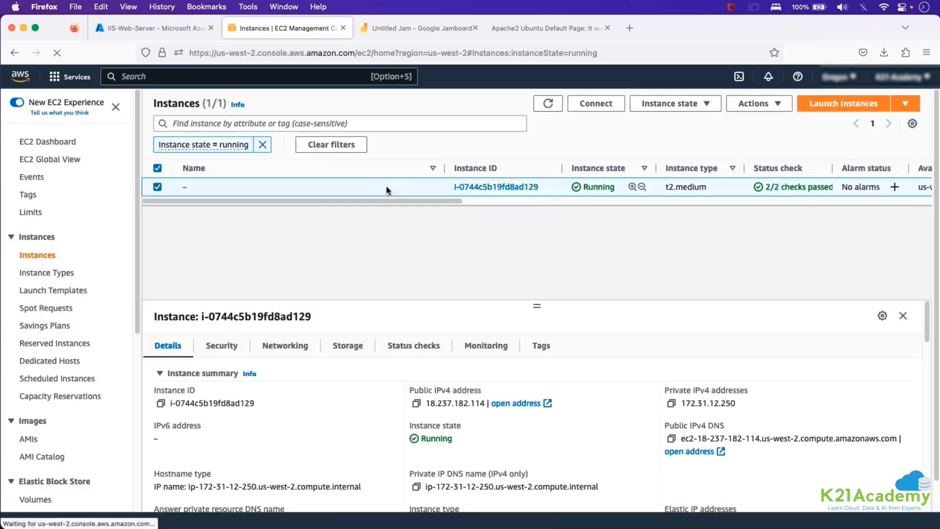
pyautogui.click(416, 403)
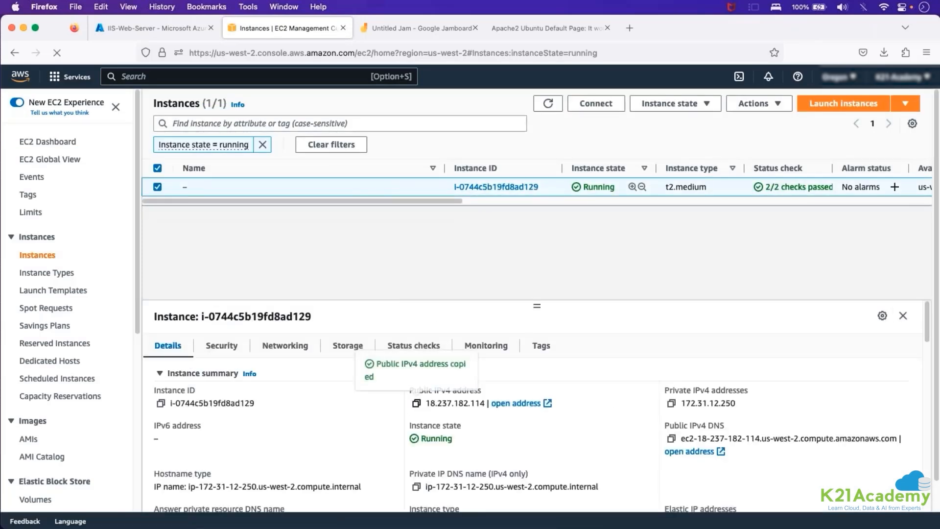
# Load 18.237.182.114 in a new browser tab and check the heading of the migrated IIS page.
pyautogui.click(613, 28)
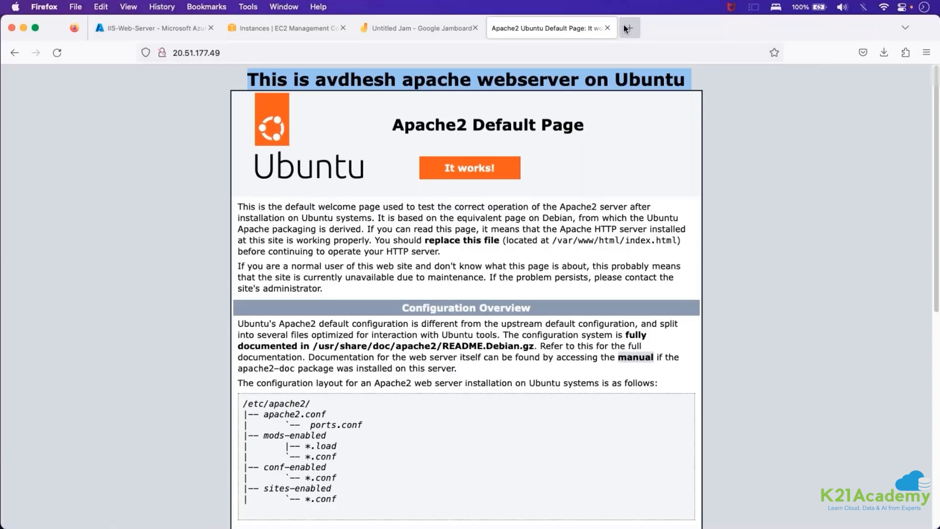
pyautogui.click(626, 28)
pyautogui.press('super+v')
pyautogui.press('Return')
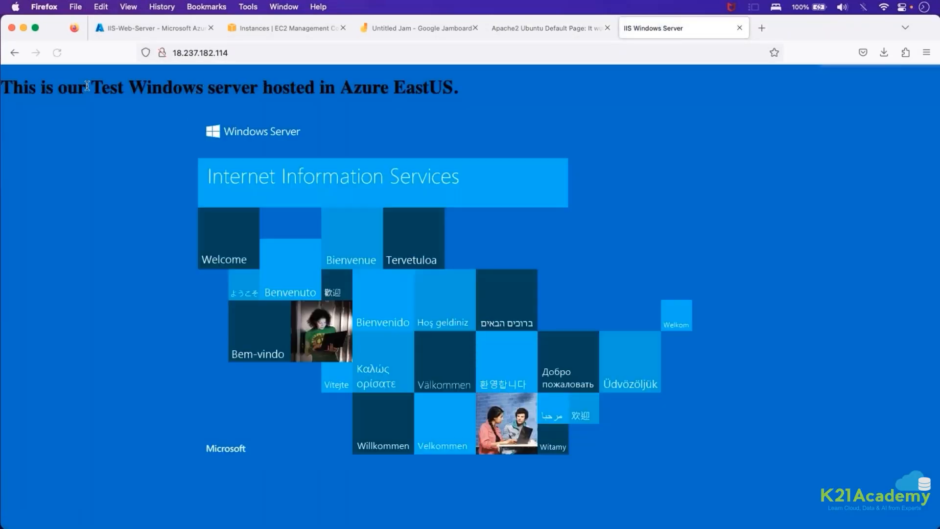
pyautogui.moveTo(87, 88); pyautogui.dragTo(25, 84)
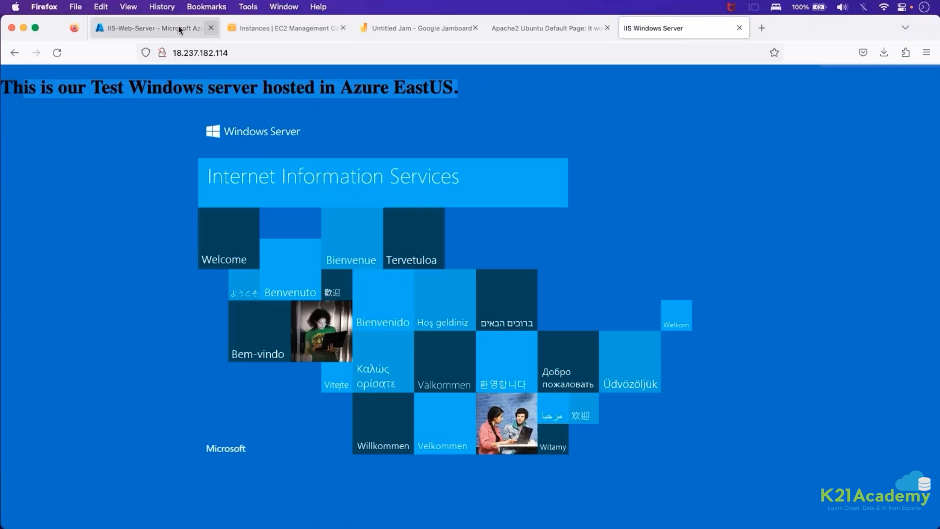
# Copy the public IP address from the IIS-Web-Server overview in the Azure portal and load 20.51.170.114 in a new tab.
pyautogui.click(155, 27)
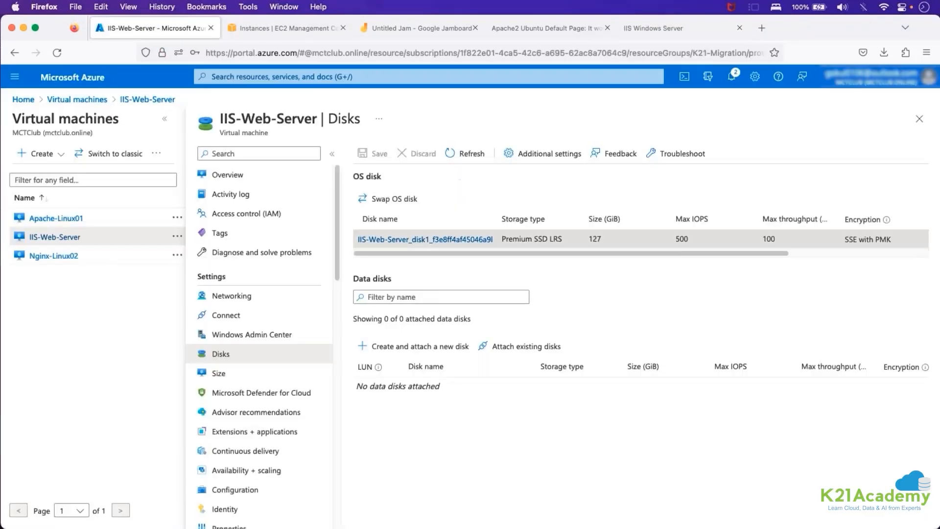
pyautogui.click(224, 176)
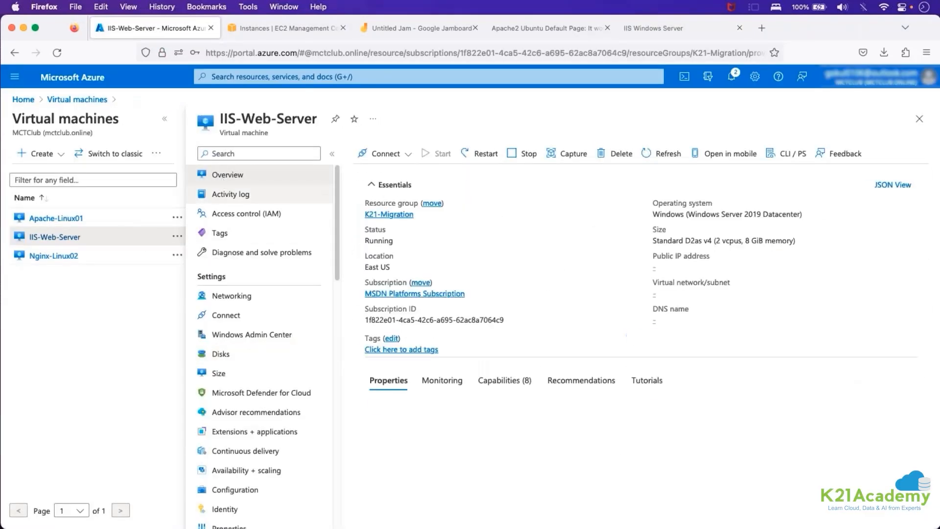
pyautogui.click(702, 268)
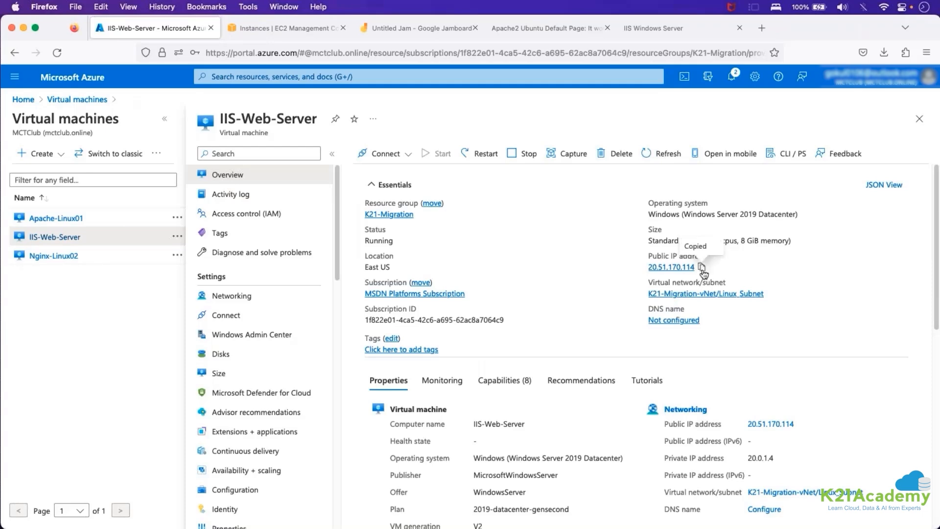
pyautogui.click(769, 28)
pyautogui.press('super+v')
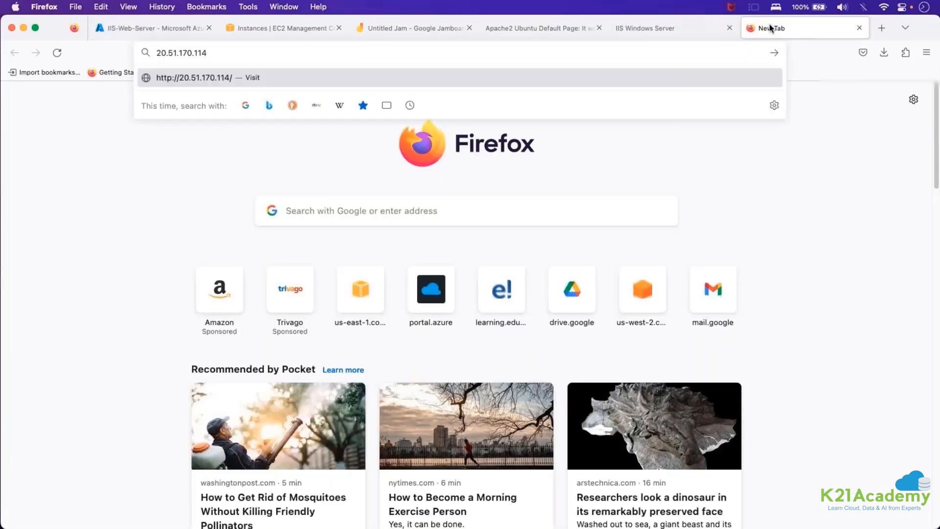
pyautogui.press('Return')
# Compare the AWS-hosted and Azure-hosted IIS pages by alternating between them, and close both pages.
pyautogui.click(689, 27)
pyautogui.click(783, 28)
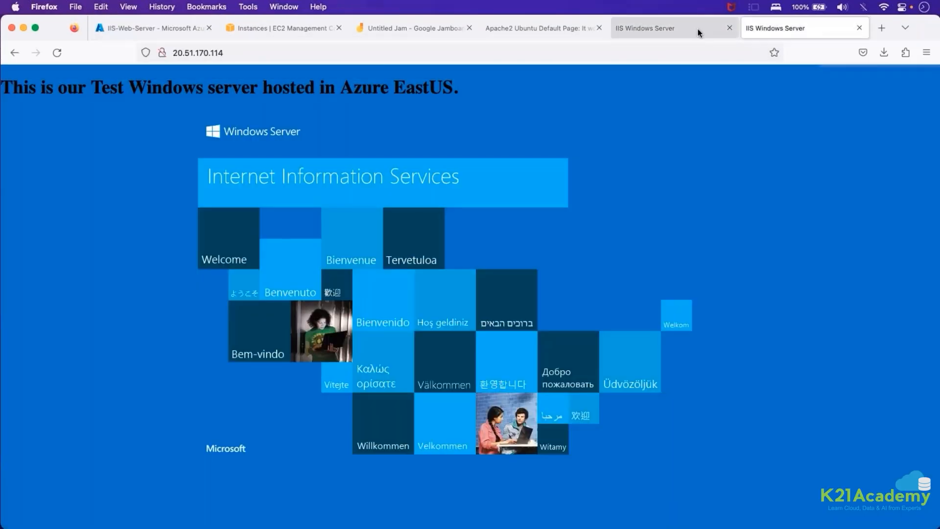
pyautogui.hotkey('ctrl', 'shift', 'Tab')
pyautogui.click(786, 28)
pyautogui.click(688, 27)
pyautogui.click(777, 28)
pyautogui.click(698, 25)
pyautogui.click(739, 28)
pyautogui.click(729, 28)
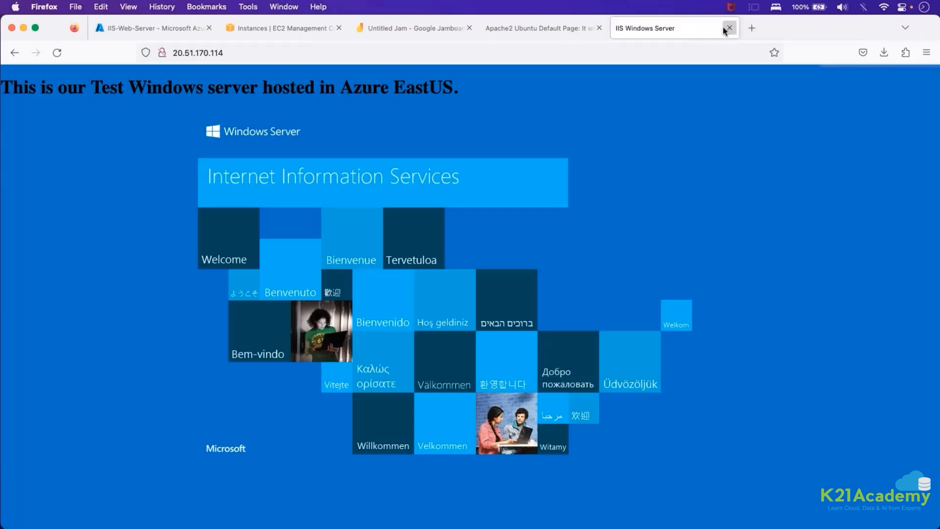
pyautogui.click(724, 29)
# Stop the IIS-Web-Server virtual machine in the Azure portal and confirm the shutdown.
pyautogui.click(167, 30)
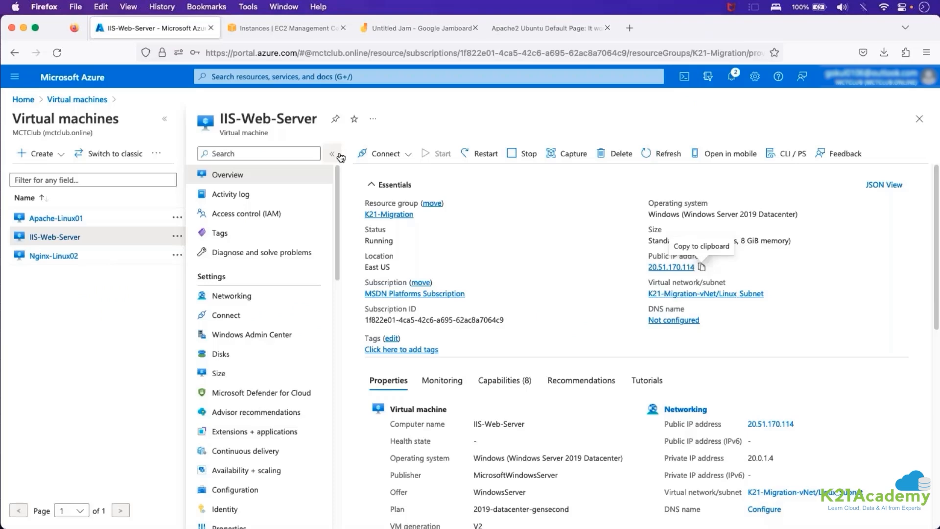
pyautogui.click(531, 158)
pyautogui.click(378, 217)
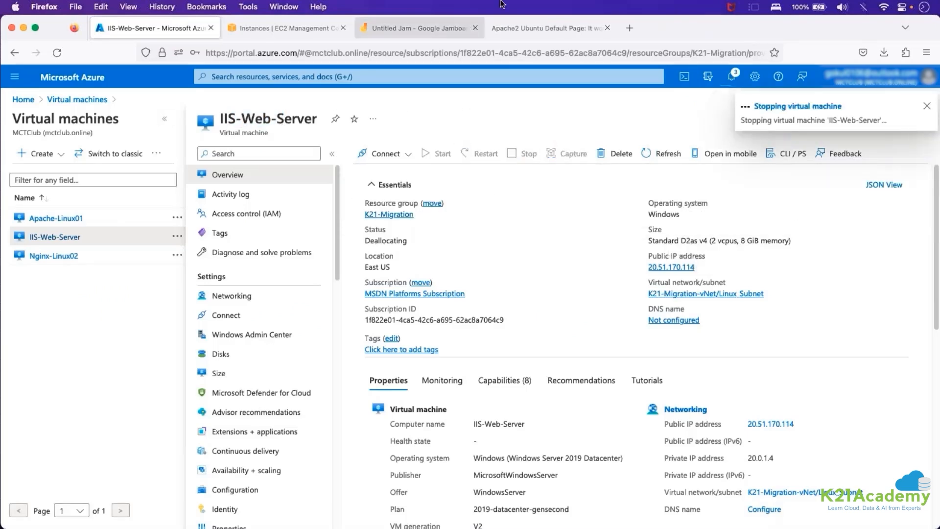
# Load 20.51.170.114 in place of the Apache2 default page, check the page heading, and close that tab.
pyautogui.click(534, 30)
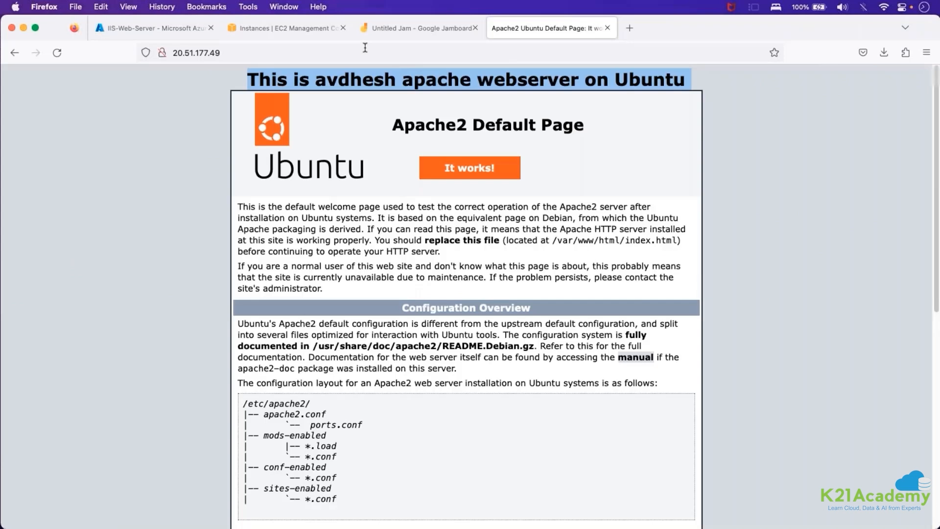
pyautogui.click(365, 48)
pyautogui.write('20.51.170.114')
pyautogui.press('Return')
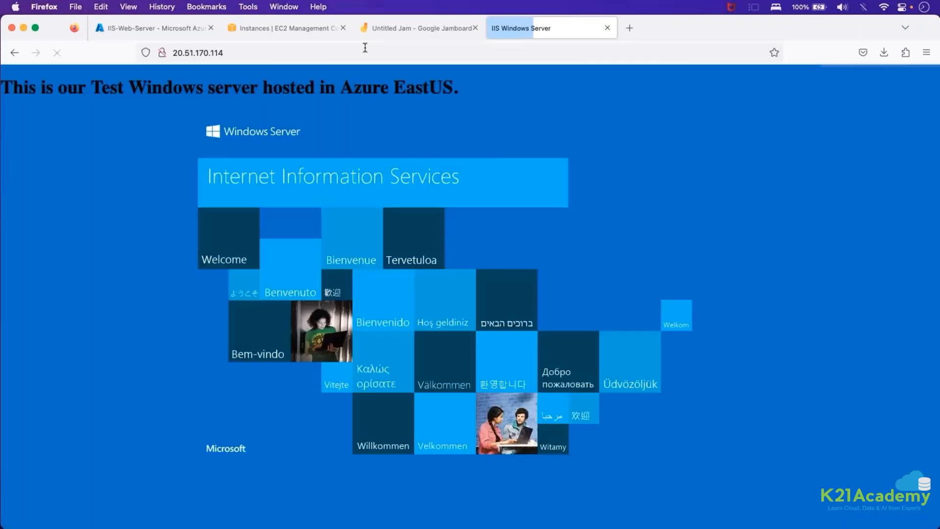
pyautogui.moveTo(84, 87); pyautogui.dragTo(614, 91)
pyautogui.click(613, 92)
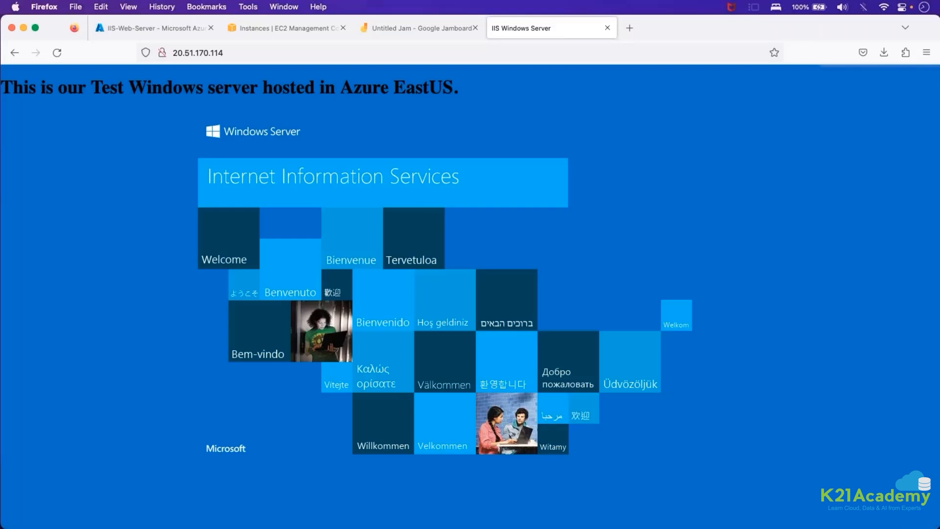
pyautogui.click(607, 28)
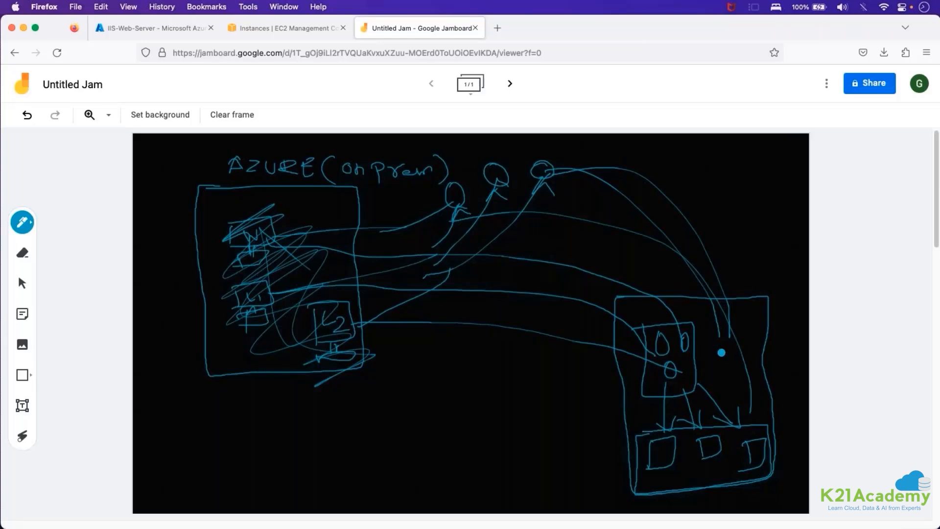
# Review the running EC2 instance and the IIS-Web-Server status in the Azure portal, and minimize Firefox.
pyautogui.click(270, 30)
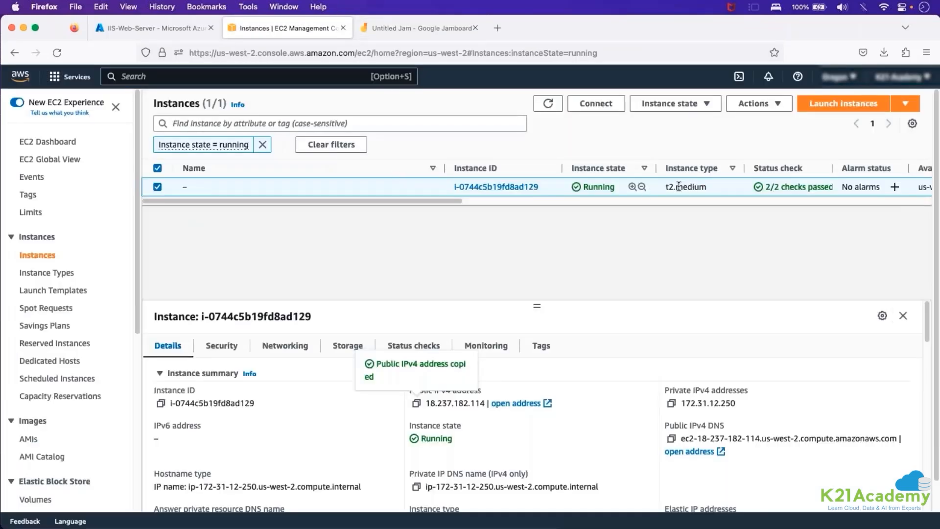
pyautogui.click(152, 28)
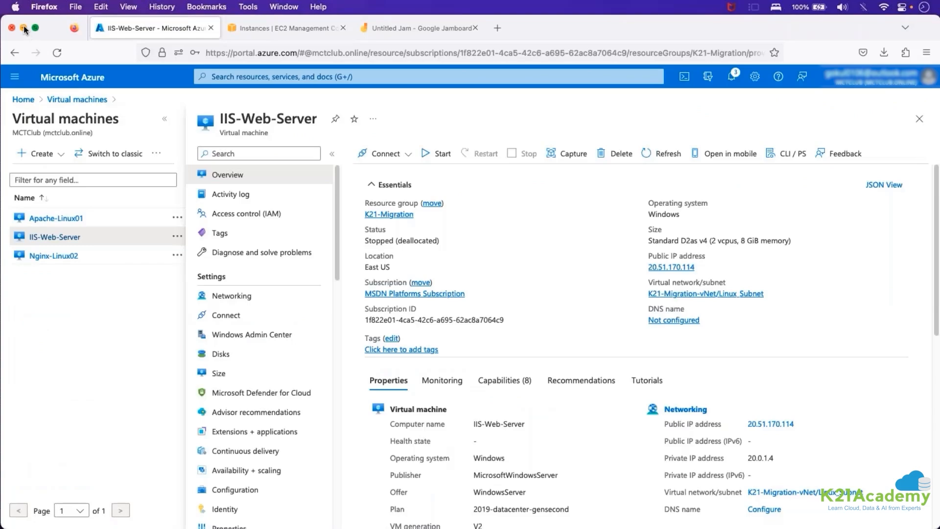
pyautogui.click(23, 26)
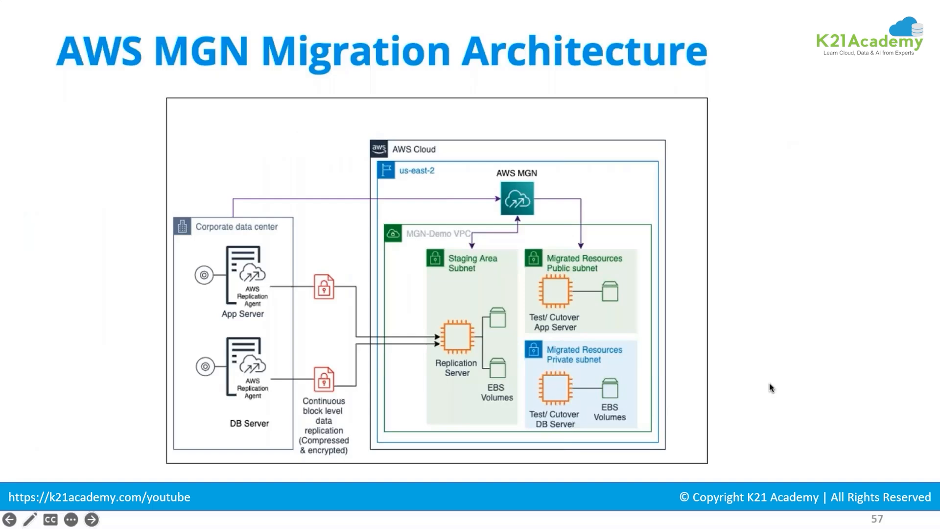
pyautogui.press('Right')
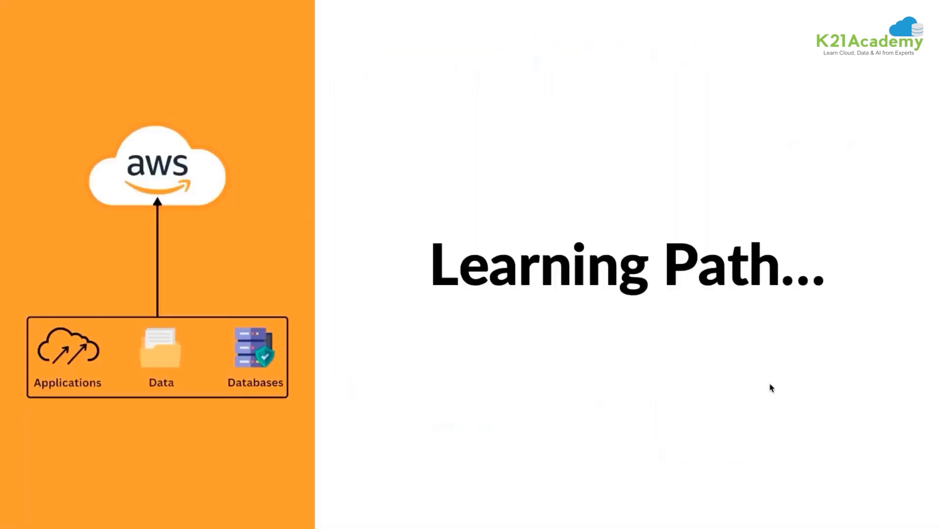
pyautogui.press('Right')
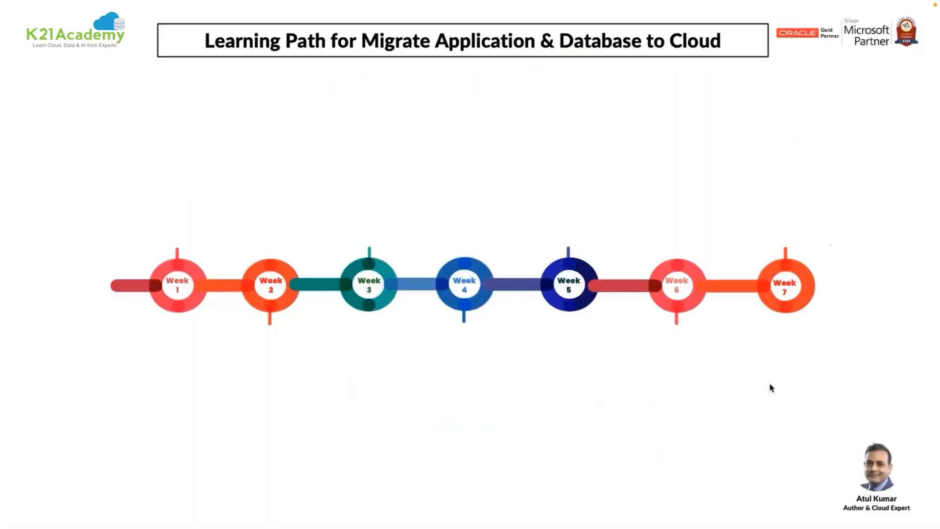